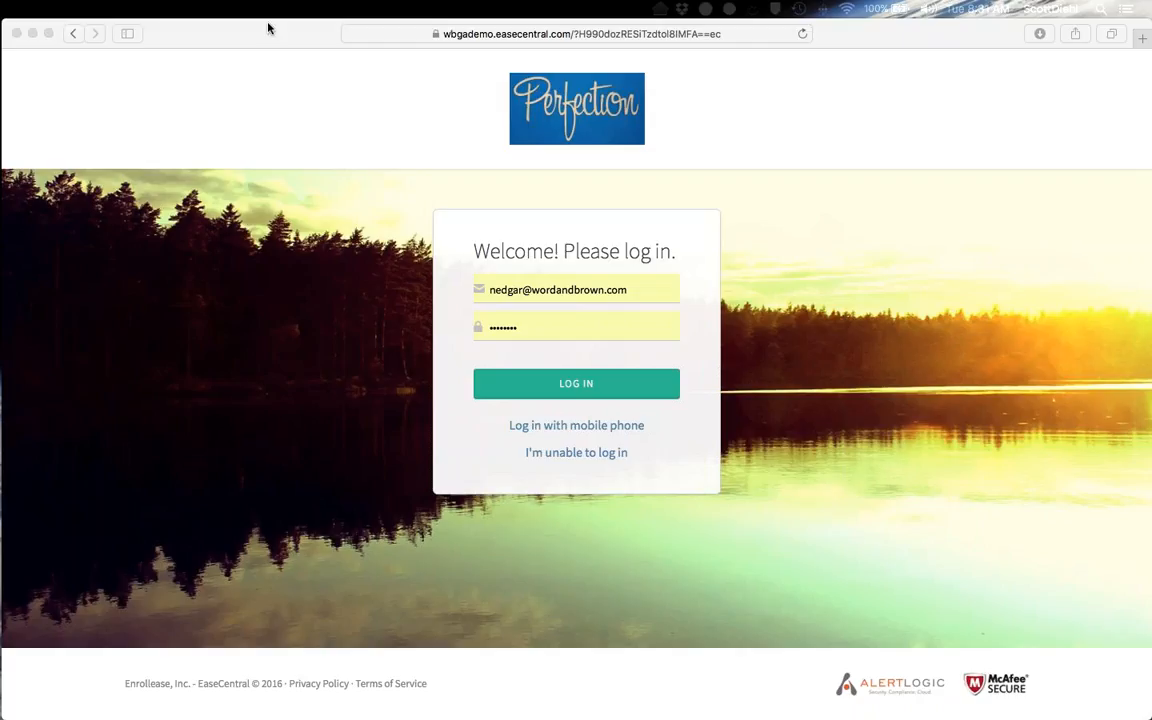
- Reload the login page and sign in to the employee portal with the prefilled credentials
mouse_move(268, 28)
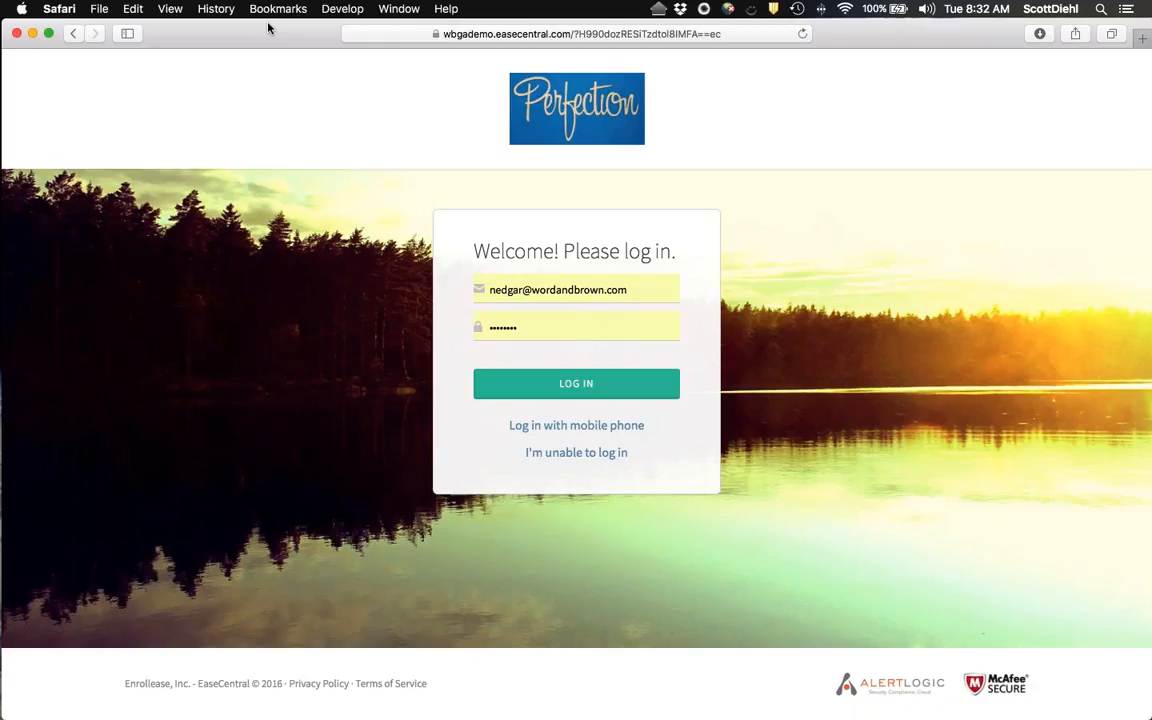
key("super+r")
left_click(540, 386)
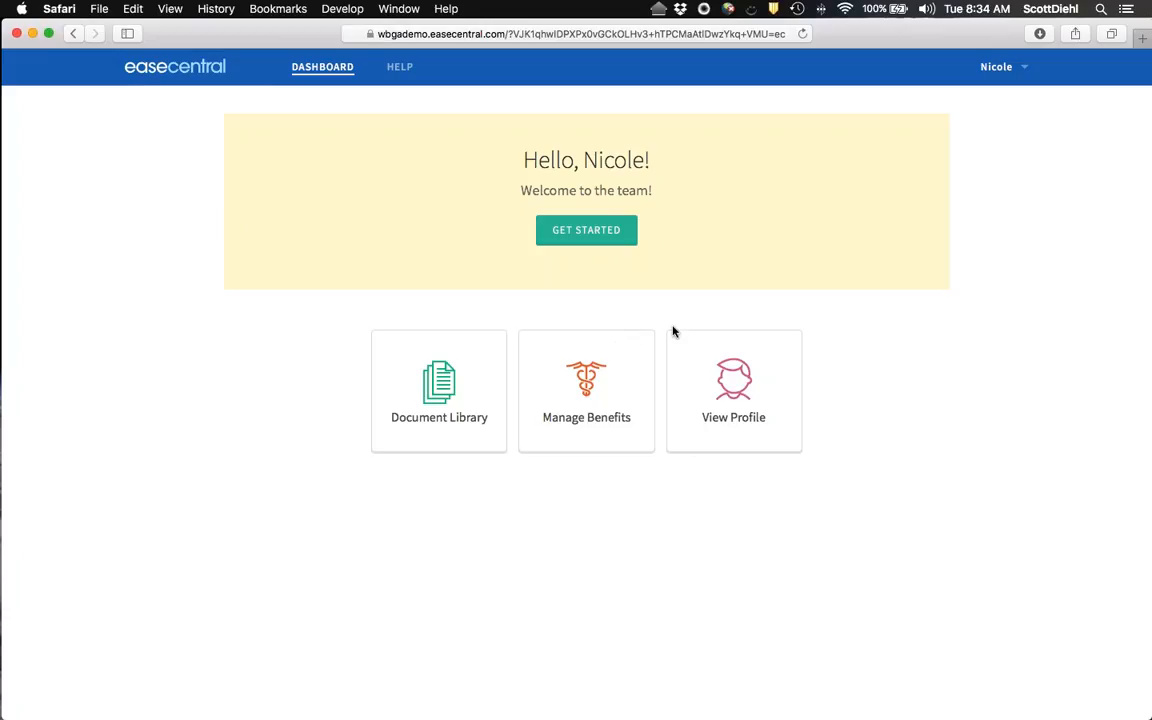
- Open the employee's profile and review its Dependents, Contacts, Documents, W-4, I-9 and Payroll sections
left_click(735, 385)
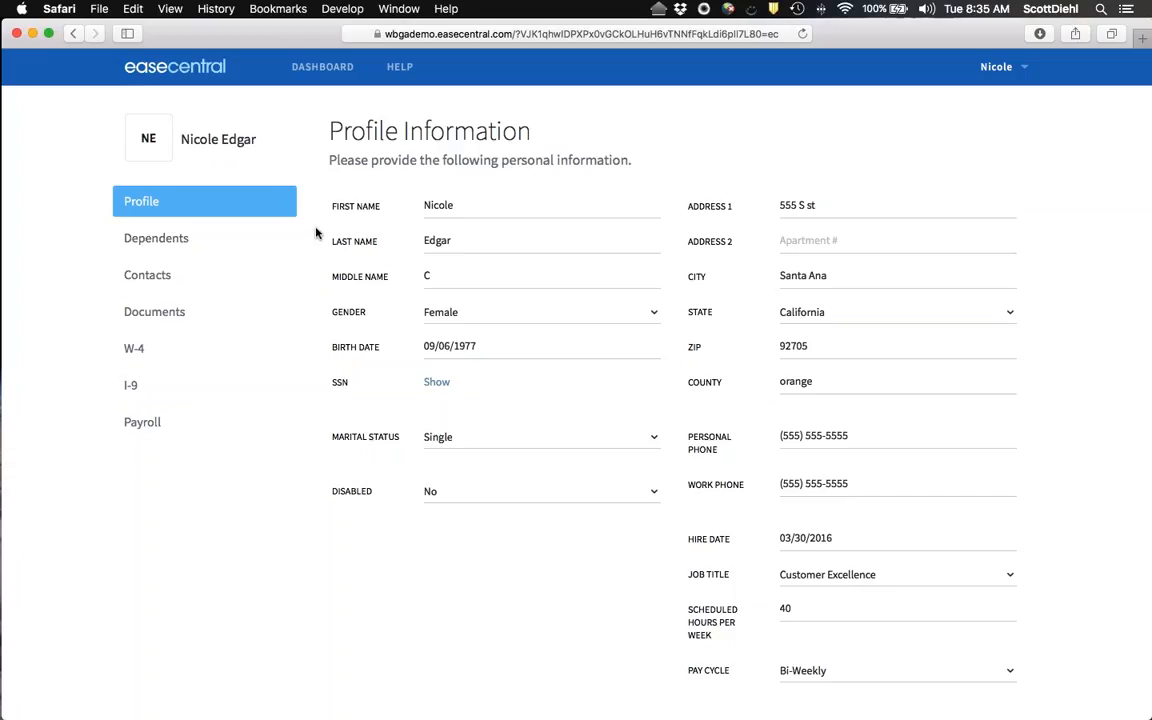
left_click(177, 237)
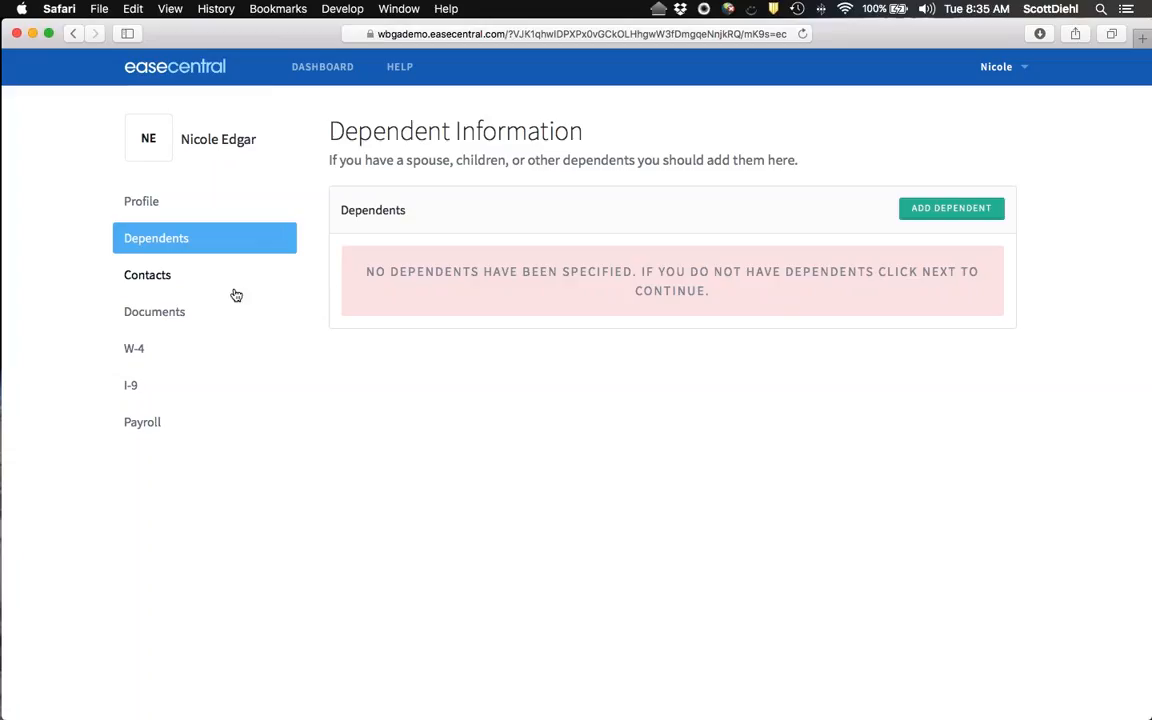
left_click(161, 283)
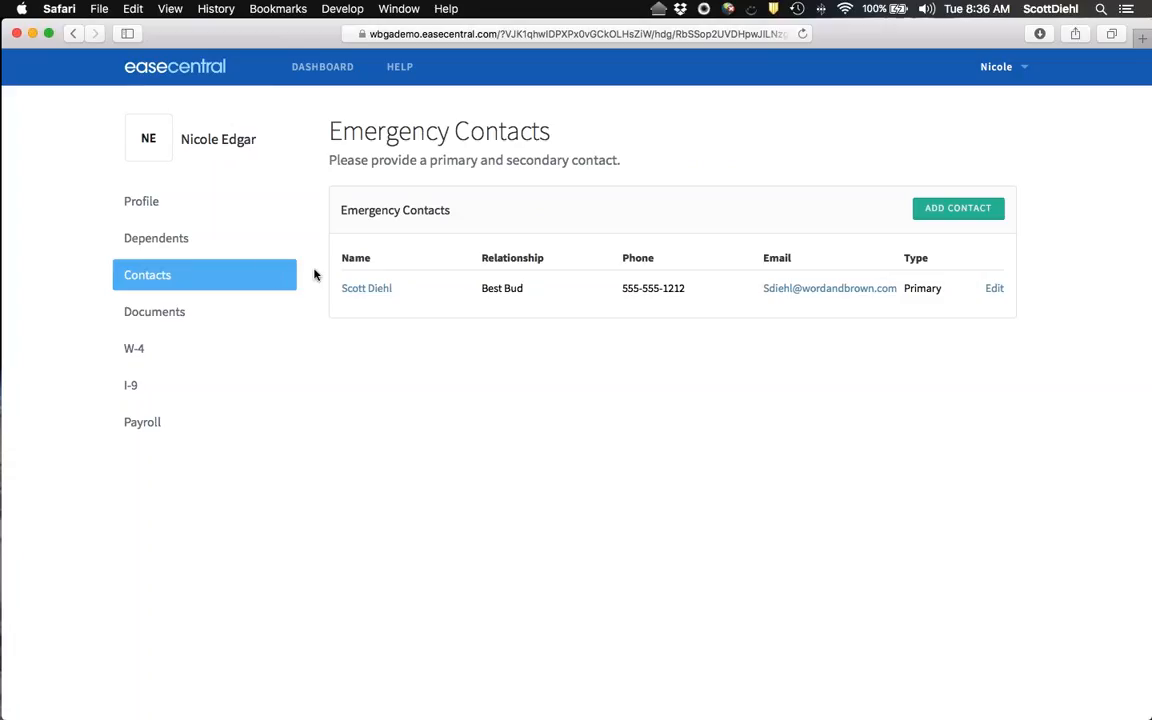
left_click(171, 314)
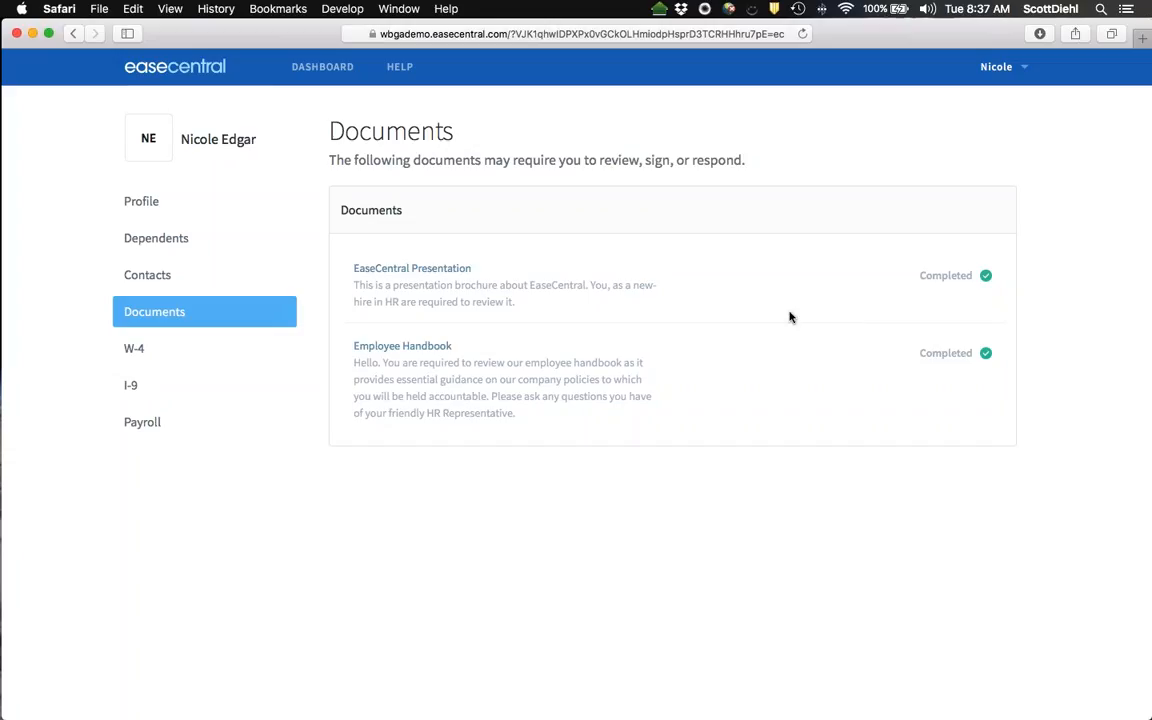
left_click(145, 354)
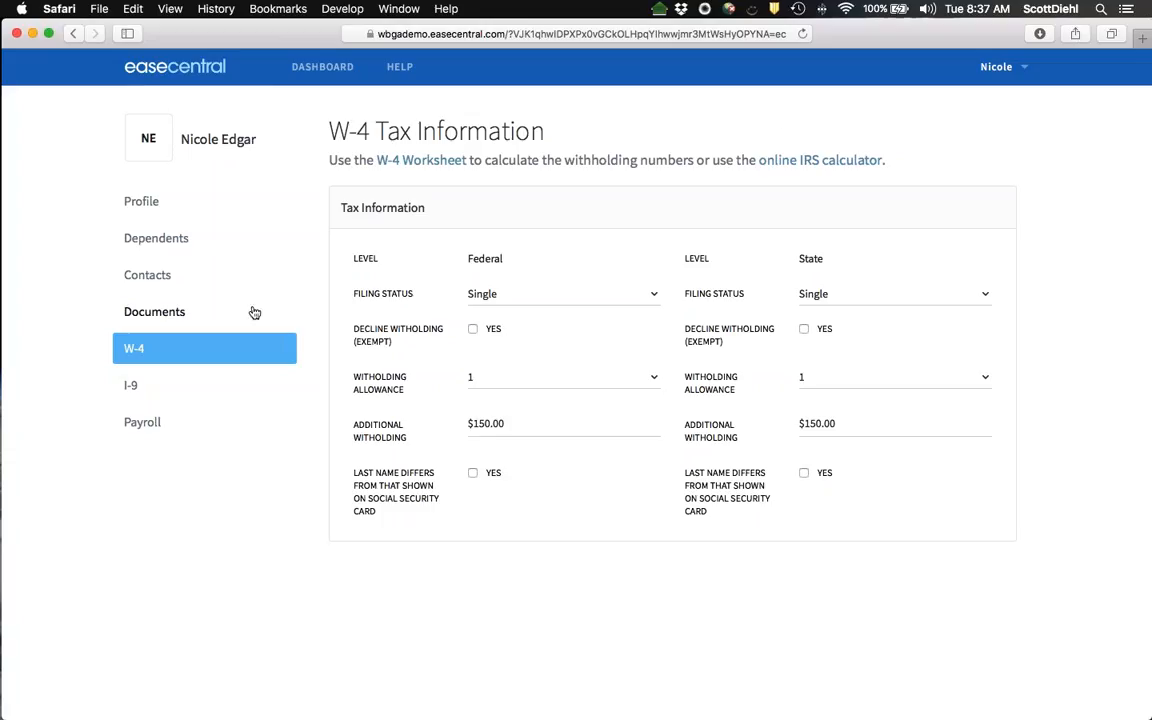
left_click(129, 388)
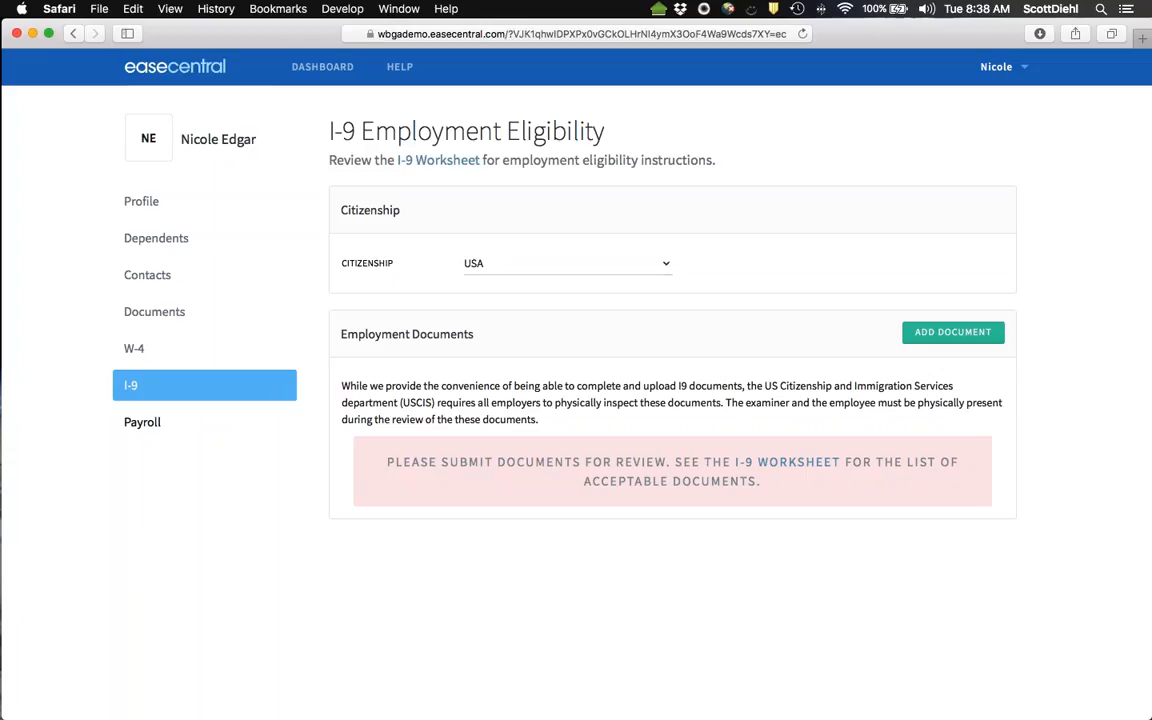
left_click(146, 423)
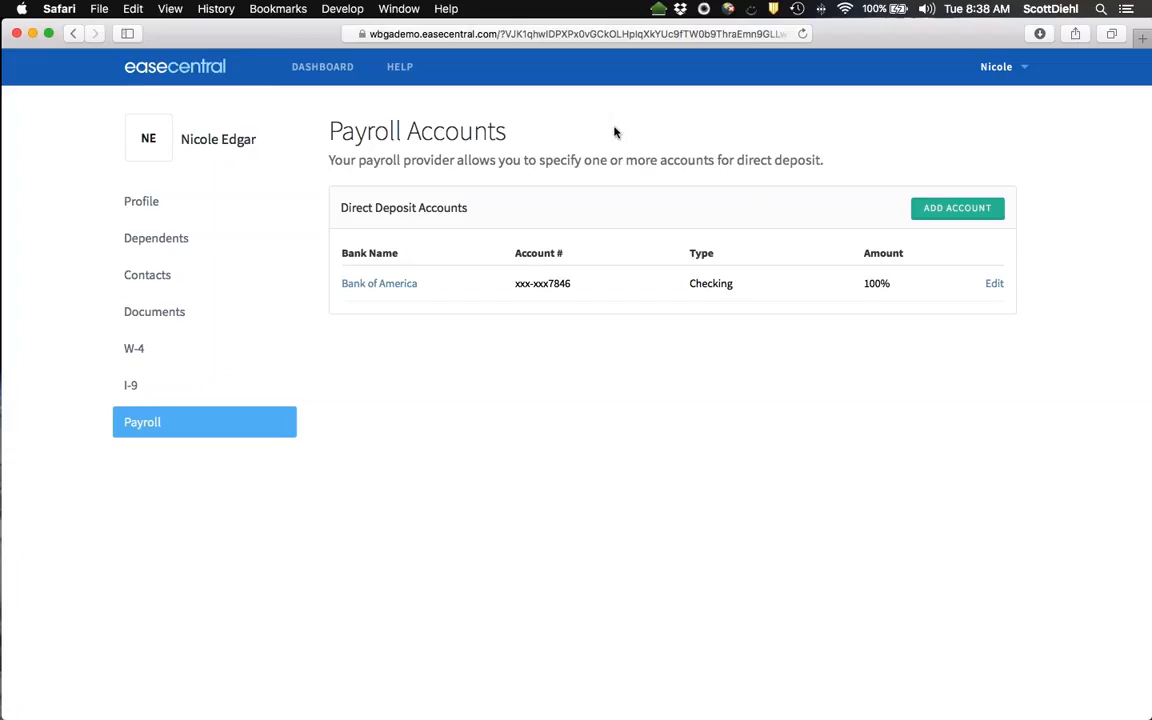
- Start the guided enrollment from the dashboard and go to its Benefits section
left_click(320, 67)
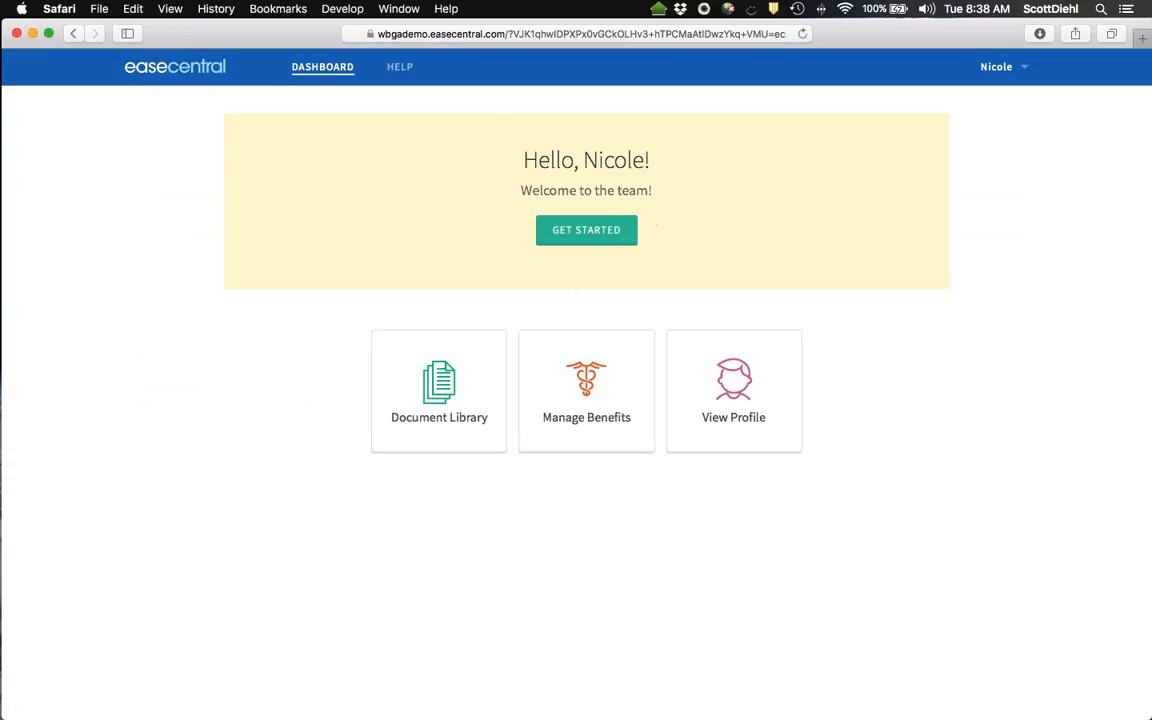
left_click(594, 230)
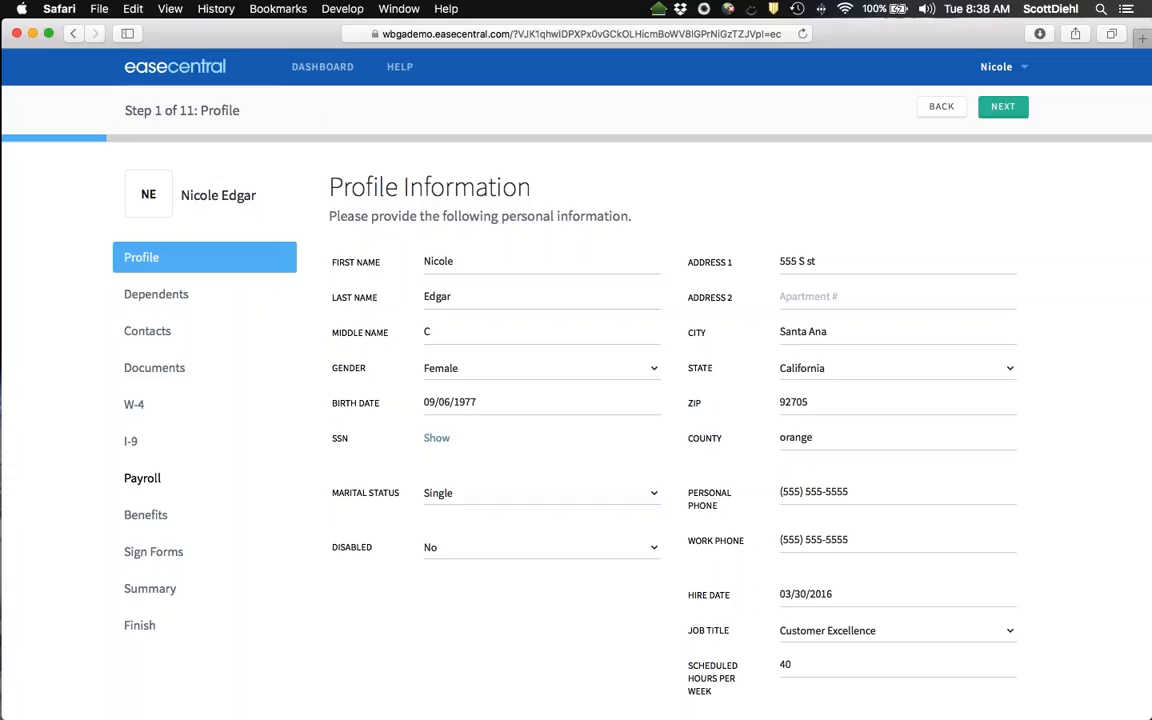
left_click(147, 515)
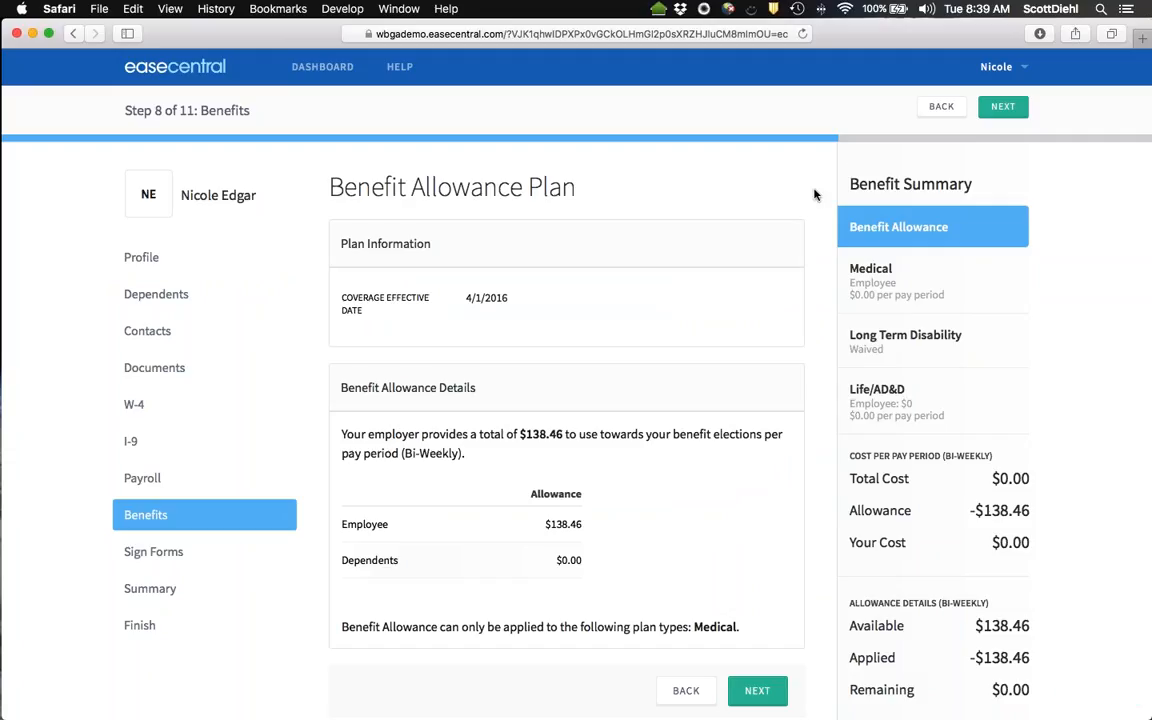
- Examine the Benefit Allowance Plan details and the cost and allowance figures in the Benefit Summary
scroll(815, 195, "down", 2)
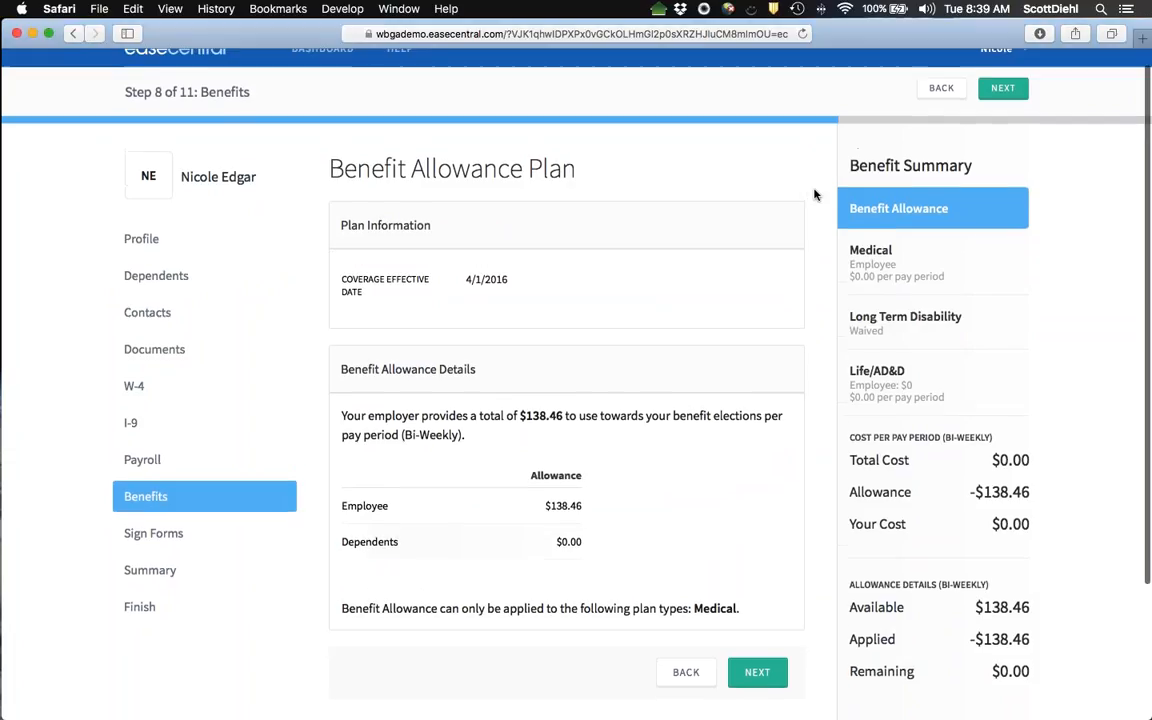
scroll(815, 195, "up", 2)
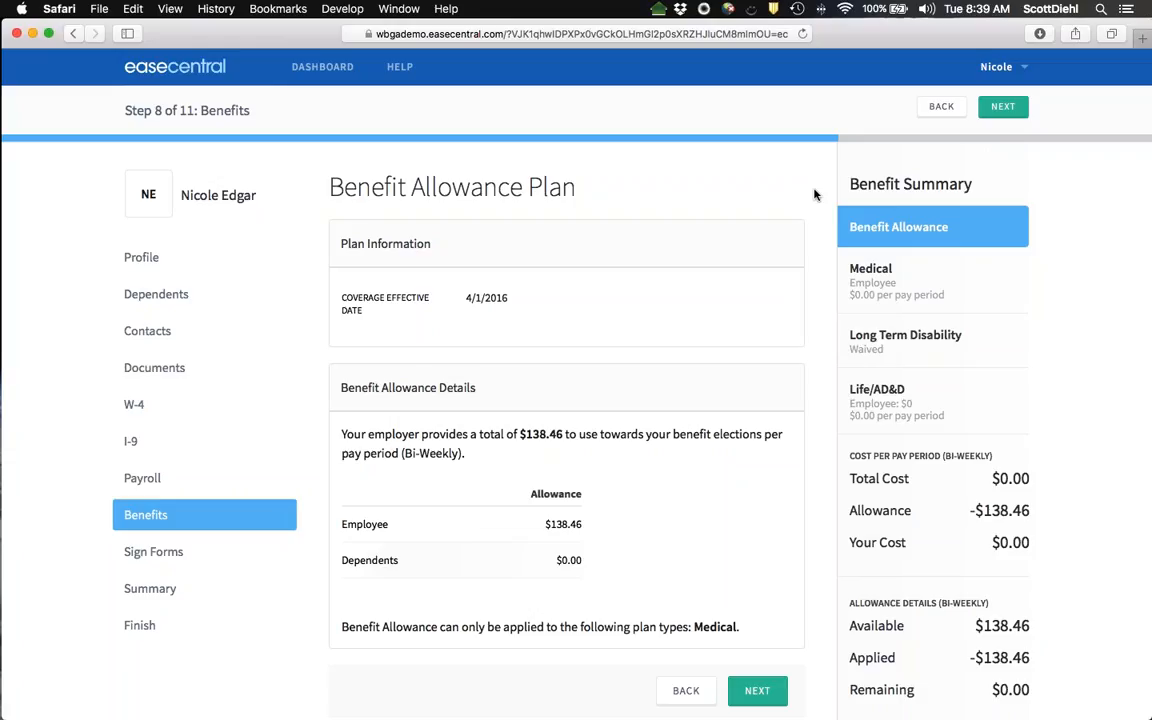
scroll(815, 195, "down", 2)
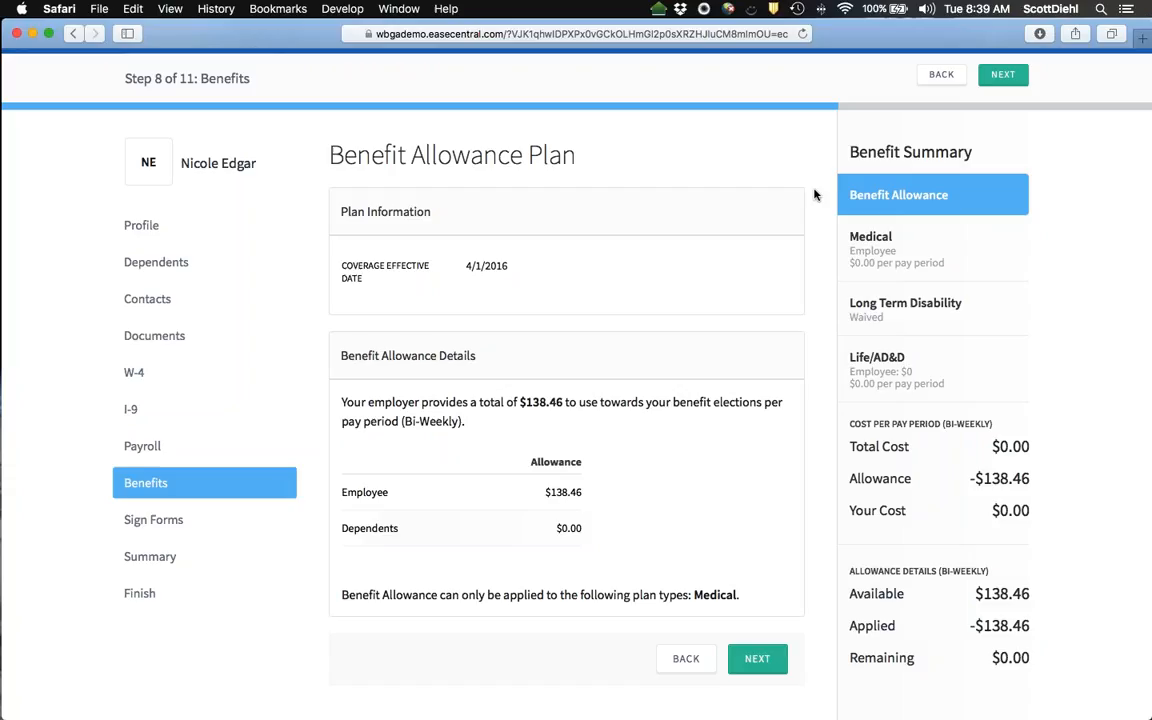
scroll(815, 195, "down", 1)
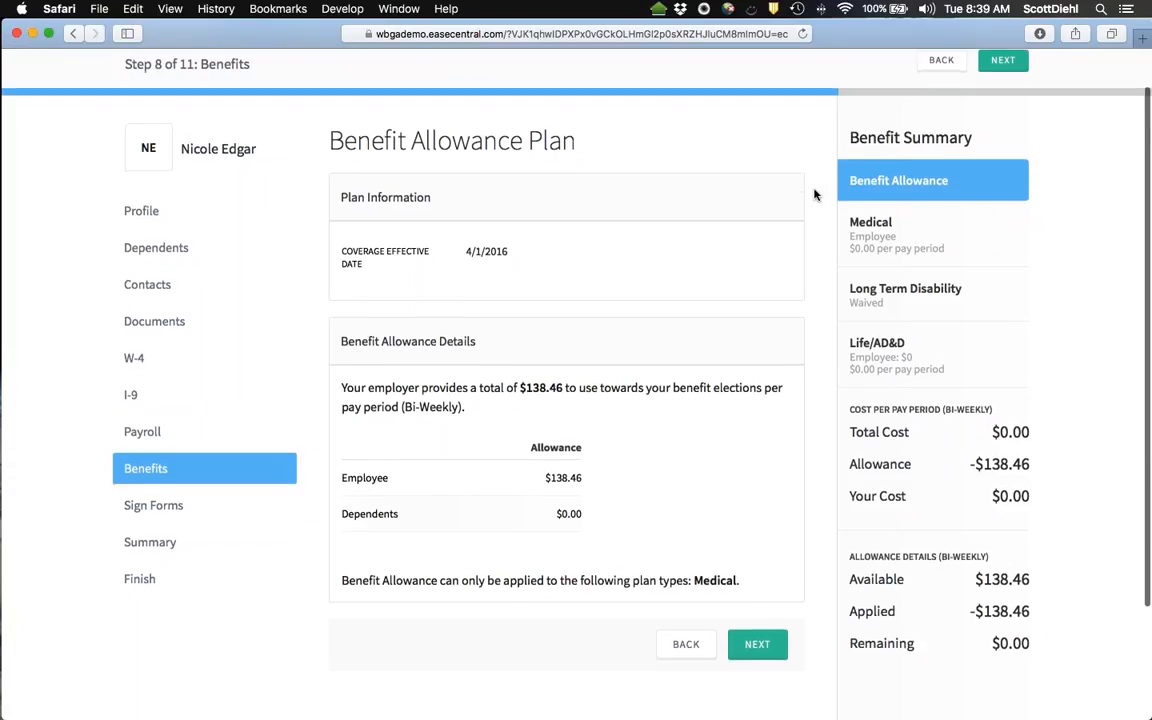
scroll(815, 195, "down", 1)
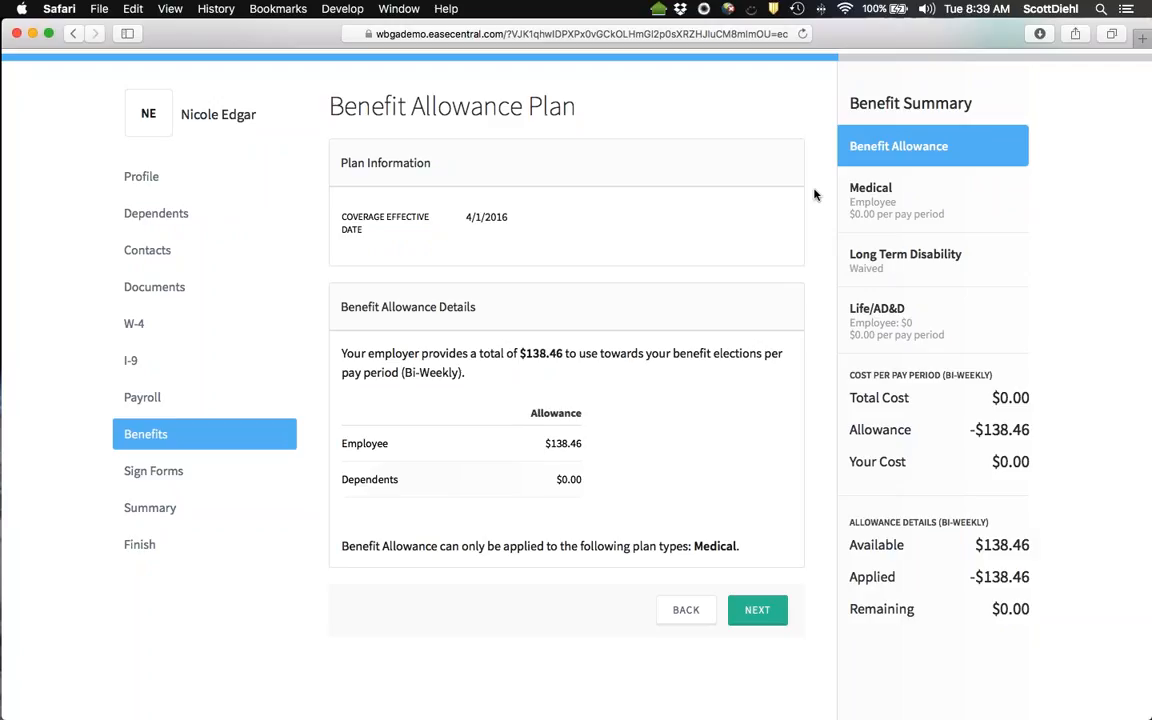
scroll(815, 195, "down", 1)
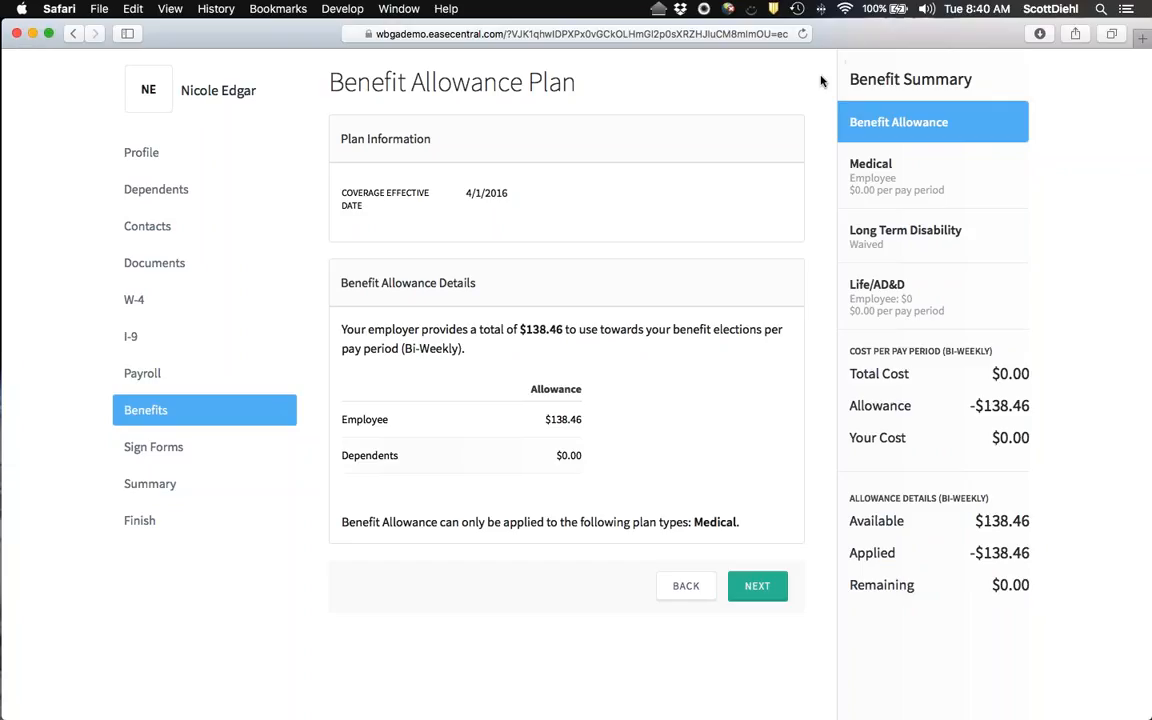
scroll(821, 81, "up", 3)
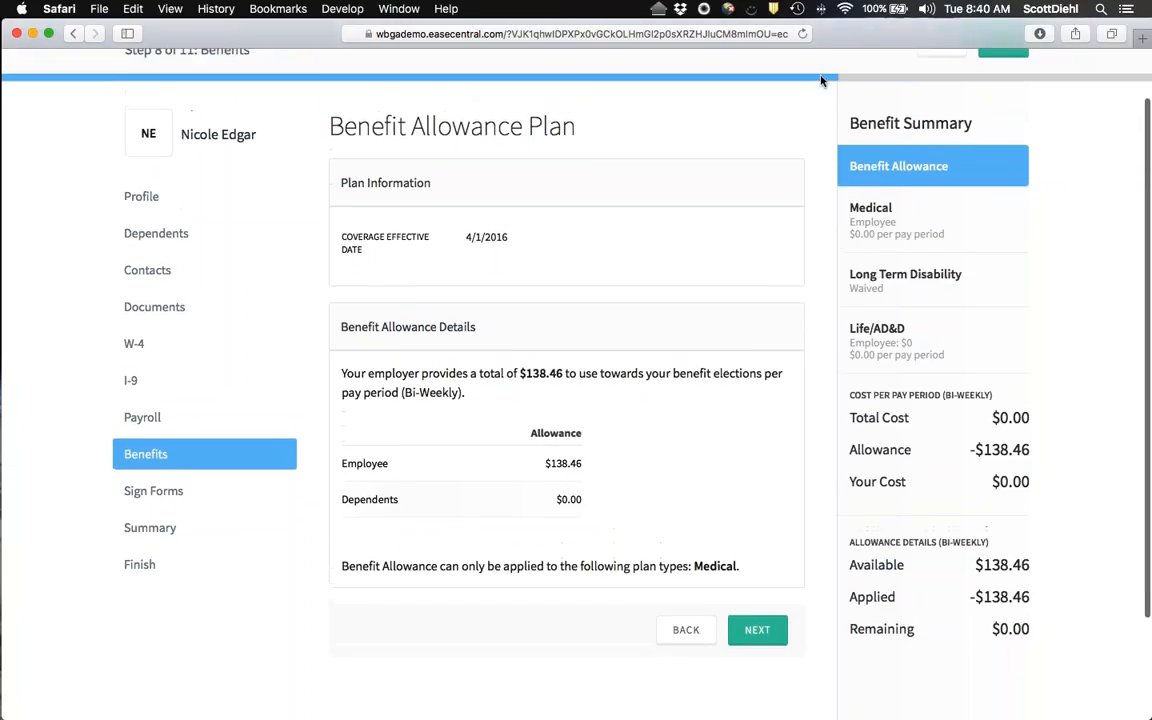
scroll(821, 81, "up", 2)
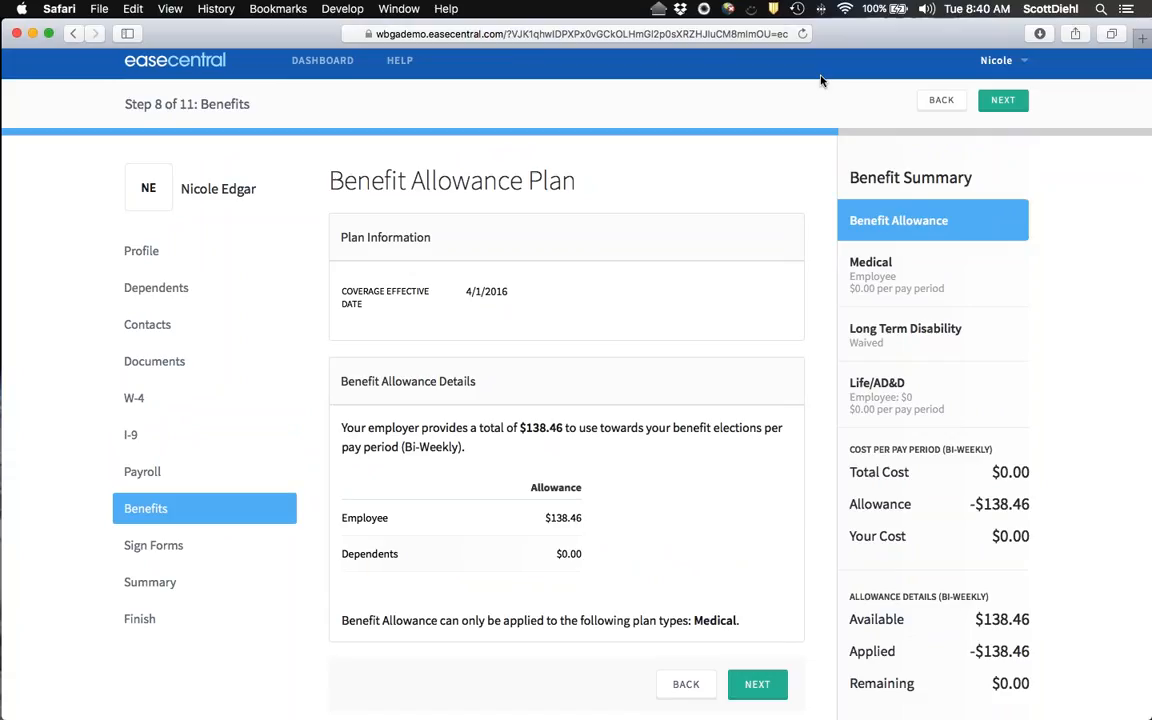
scroll(818, 108, "up", 2)
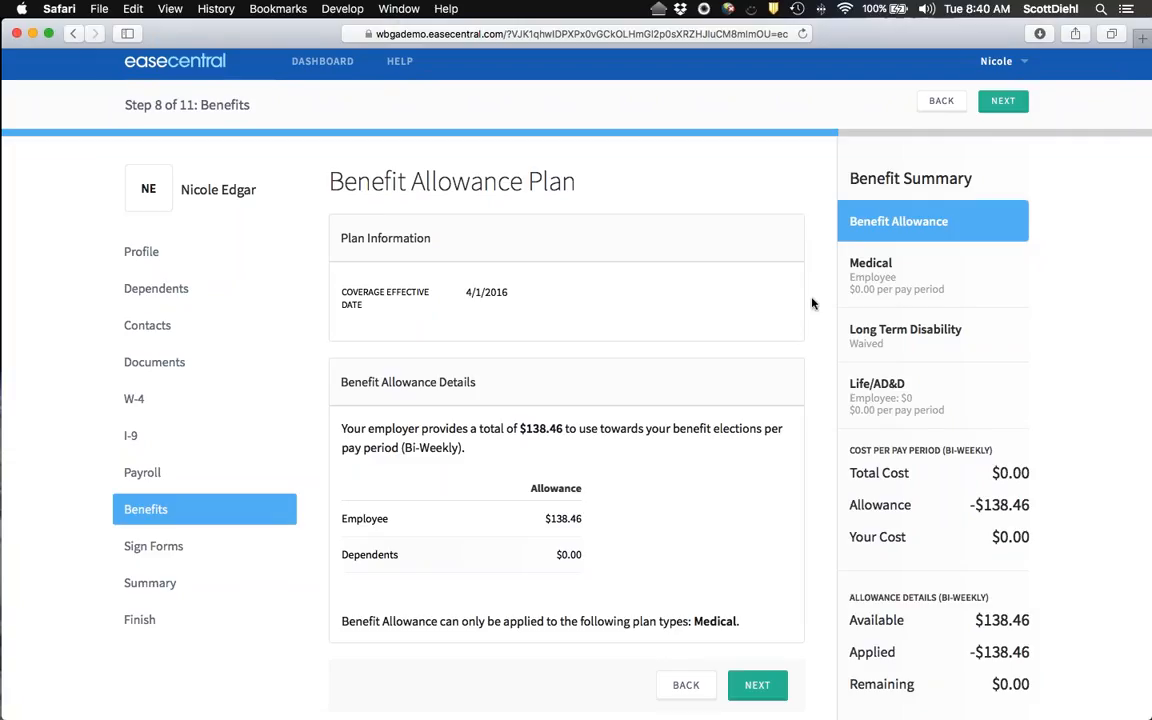
scroll(812, 303, "down", 1)
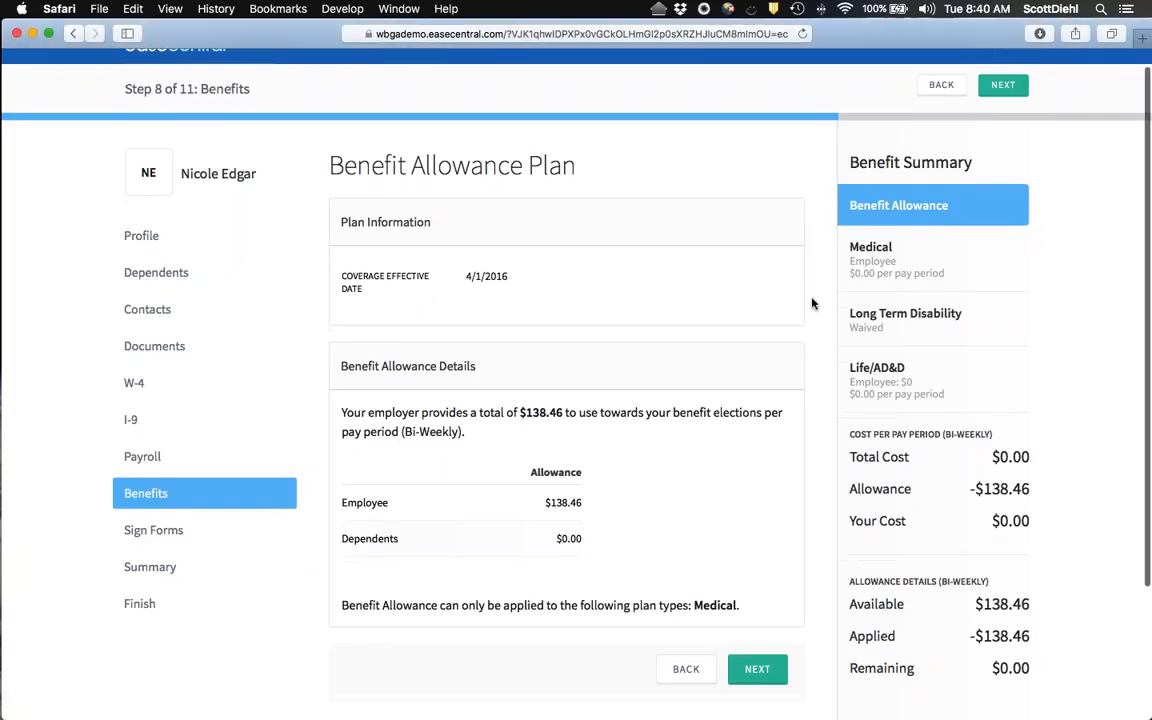
scroll(812, 303, "down", 2)
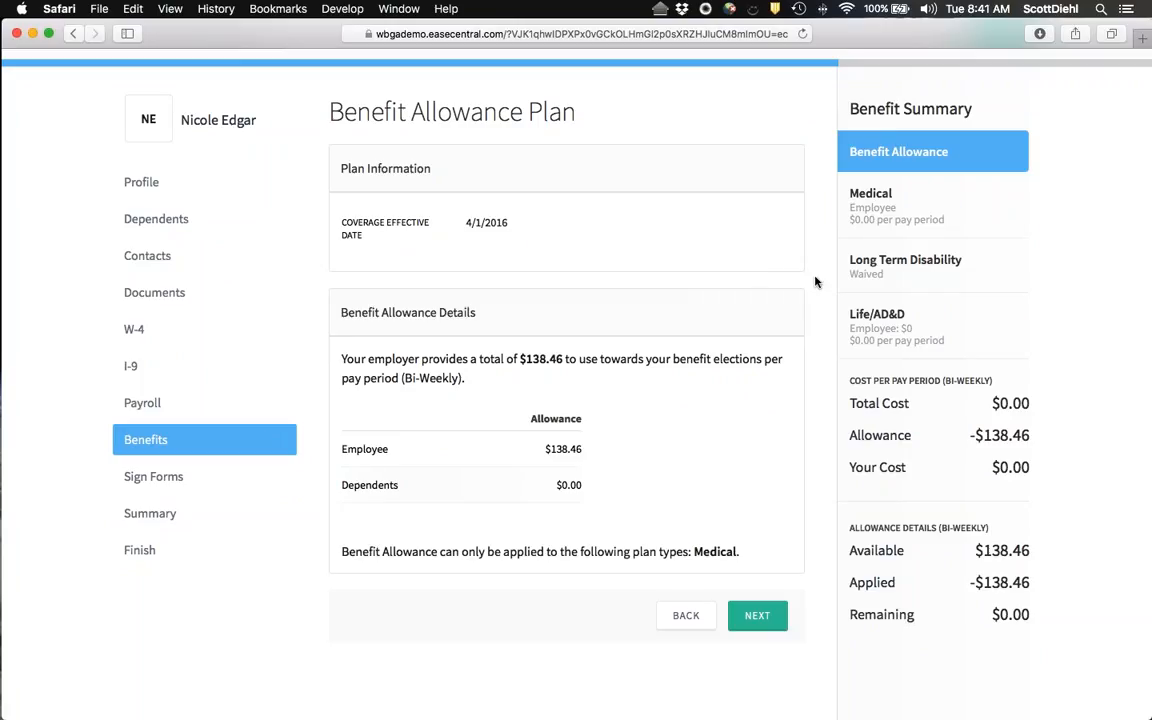
- Advance to the Medical Plan page and highlight its instruction text and the Waiving Dependents Not Entered heading
left_click(764, 617)
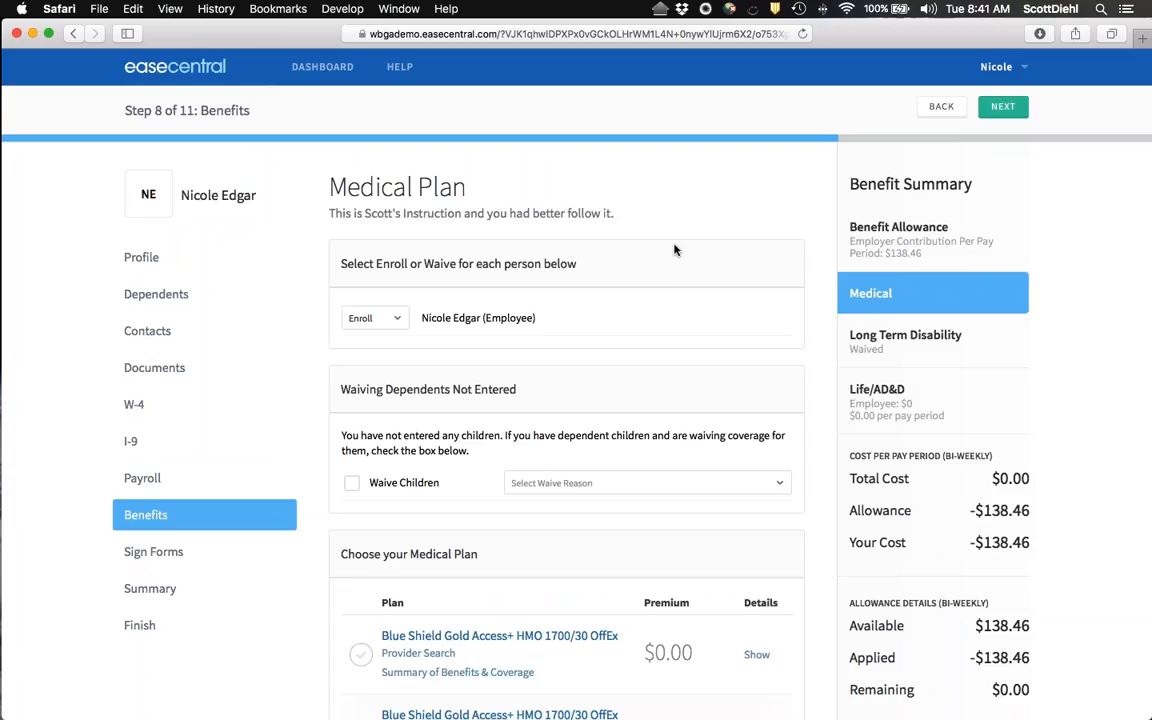
left_click_drag(616, 214, 330, 215)
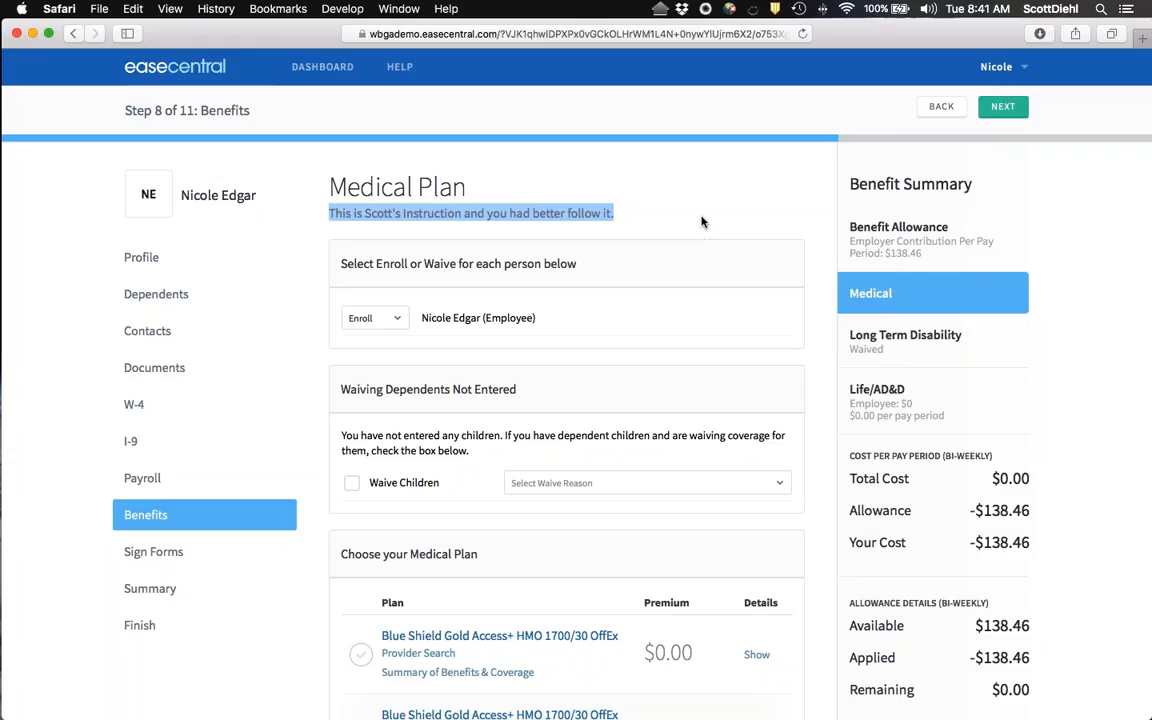
scroll(702, 222, "down", 2)
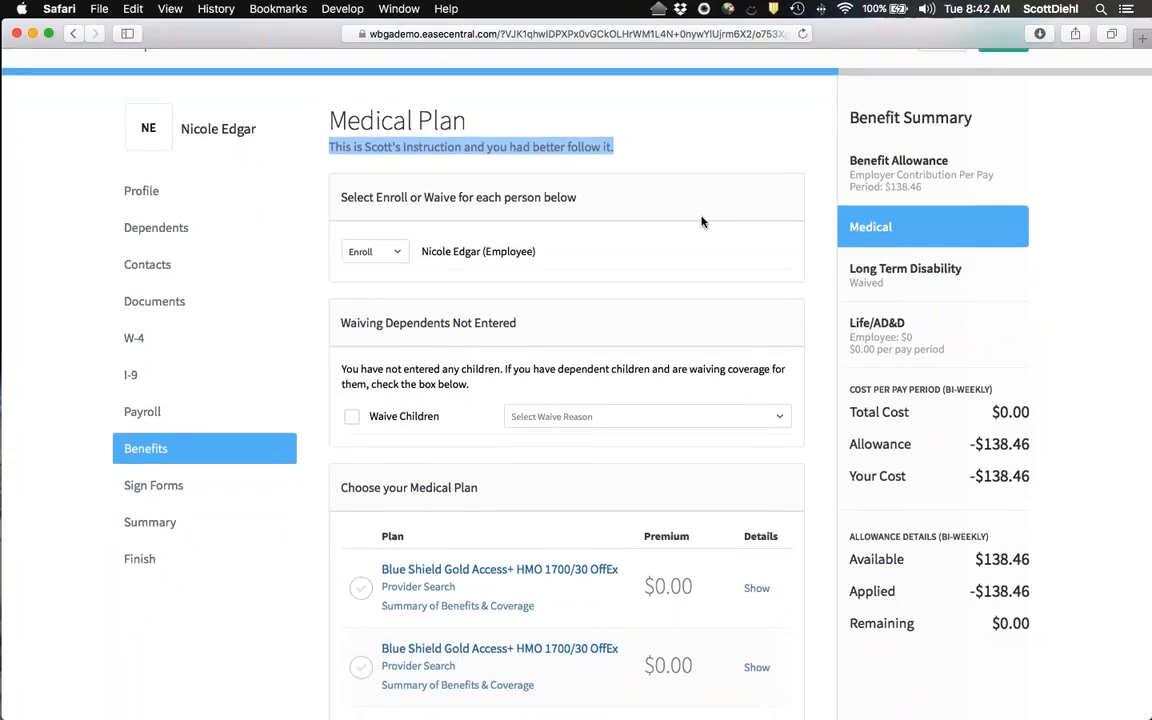
scroll(702, 222, "down", 1)
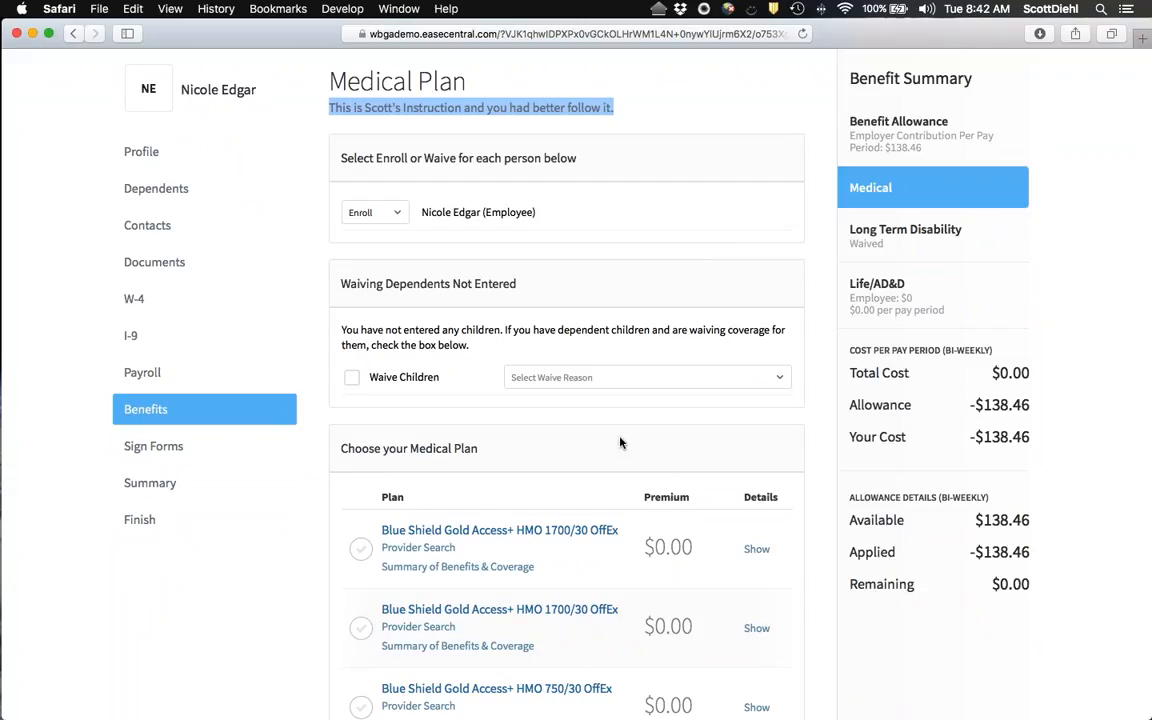
triple_click(342, 285)
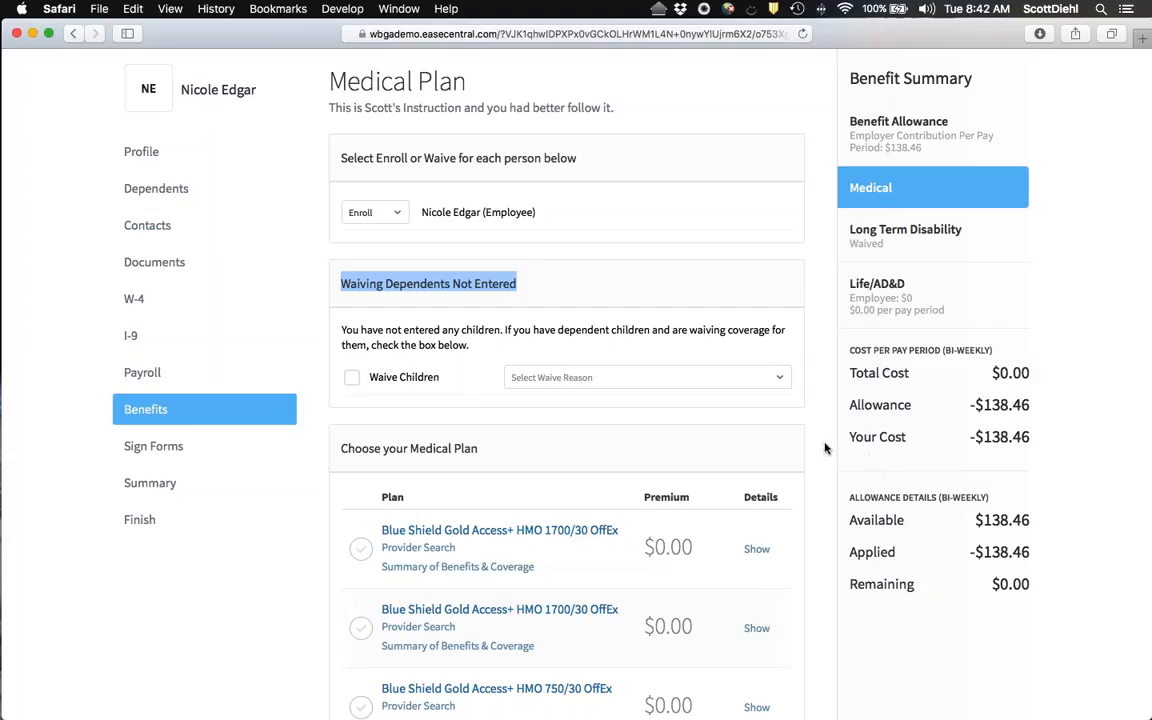
- Examine the list of available medical plans, comparing their premiums, coverage summaries and the plan already selected
scroll(825, 447, "down", 4)
scroll(825, 447, "down", 3)
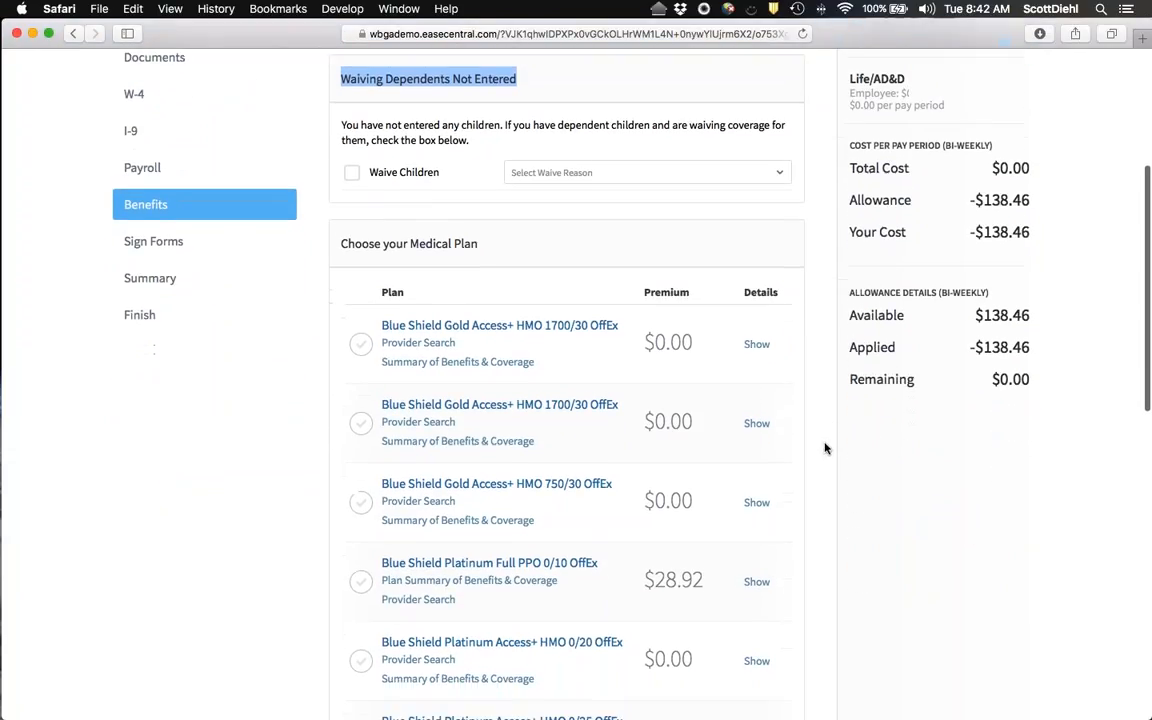
scroll(825, 447, "down", 4)
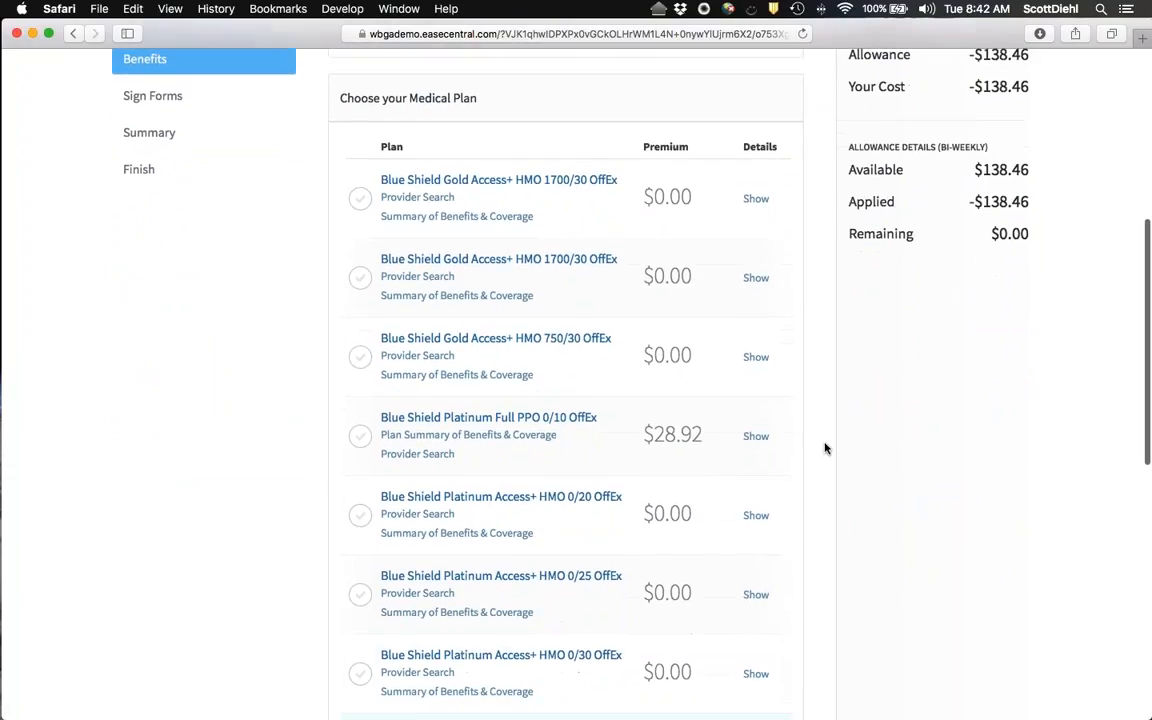
scroll(825, 447, "down", 6)
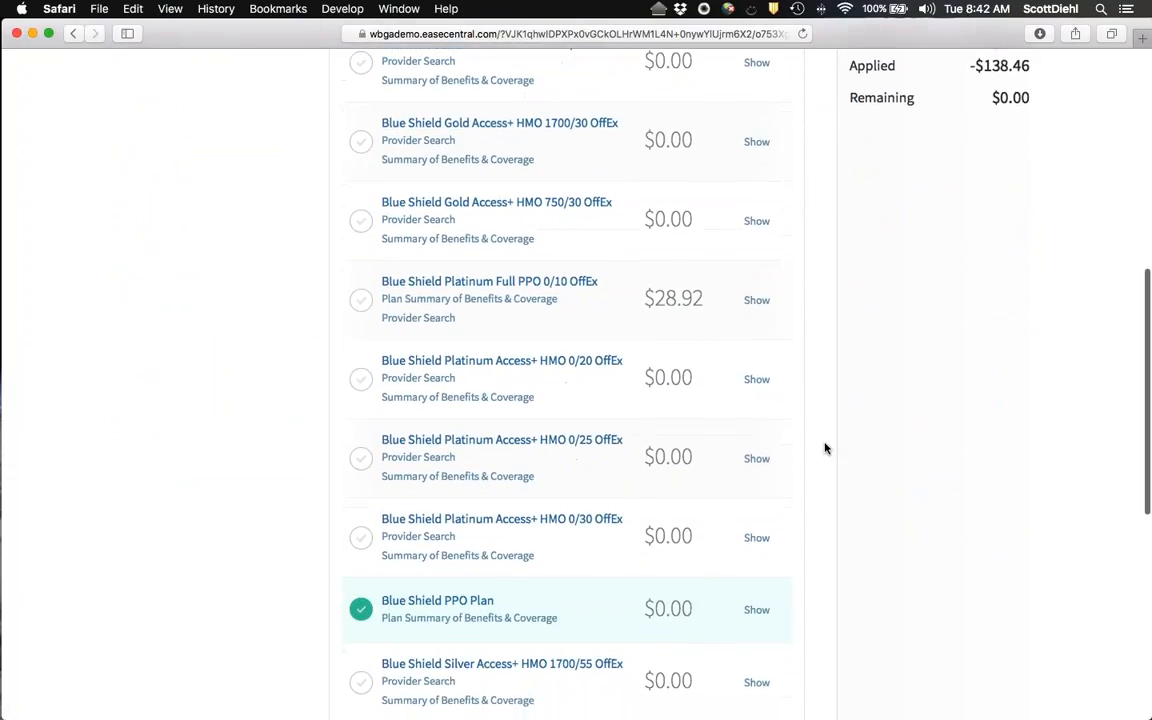
scroll(825, 448, "down", 3)
scroll(825, 448, "up", 10)
scroll(825, 448, "up", 2)
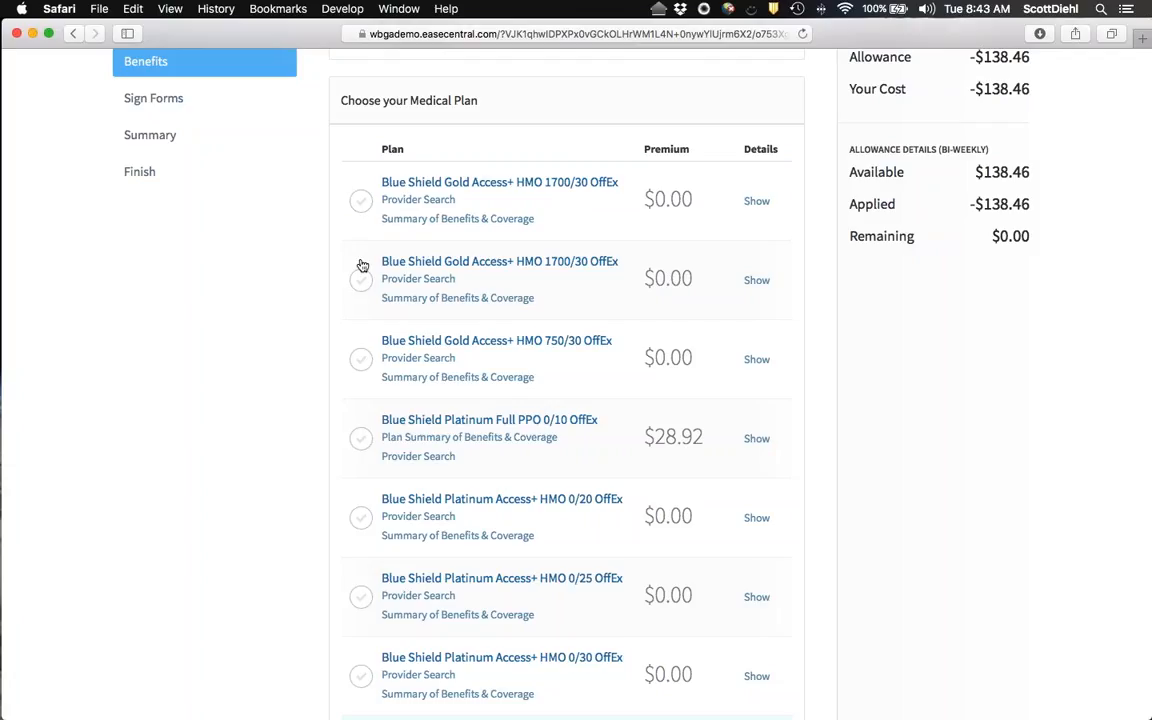
scroll(337, 357, "down", 4)
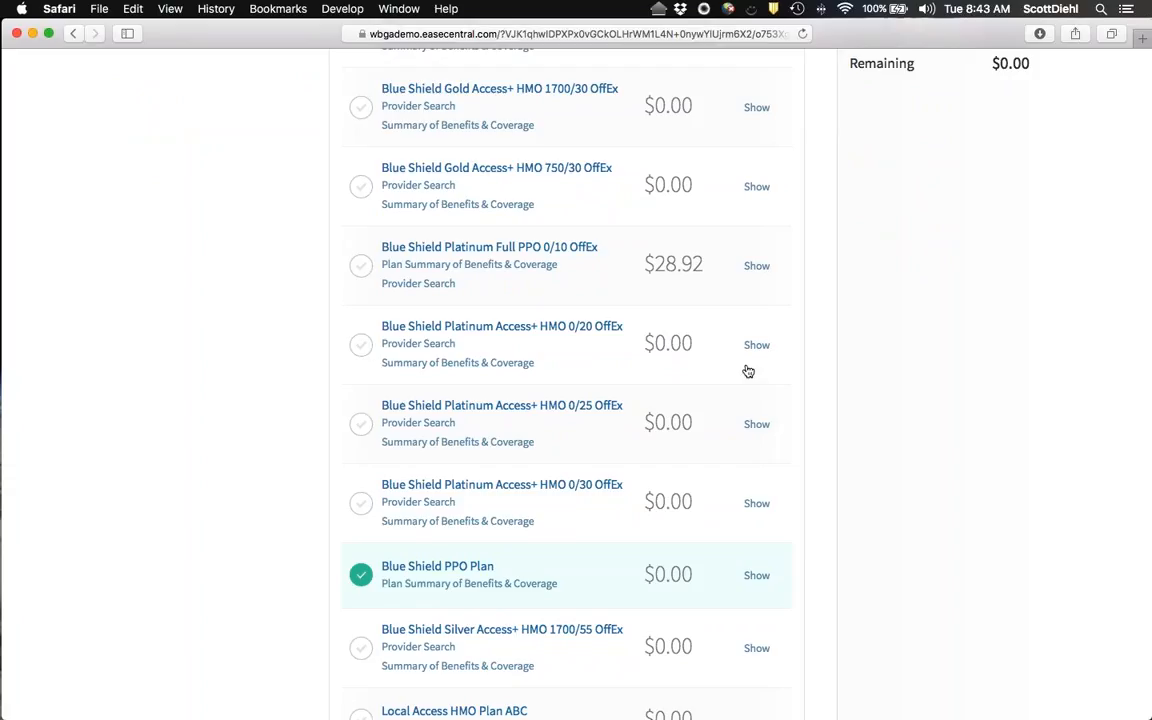
scroll(748, 371, "down", 2)
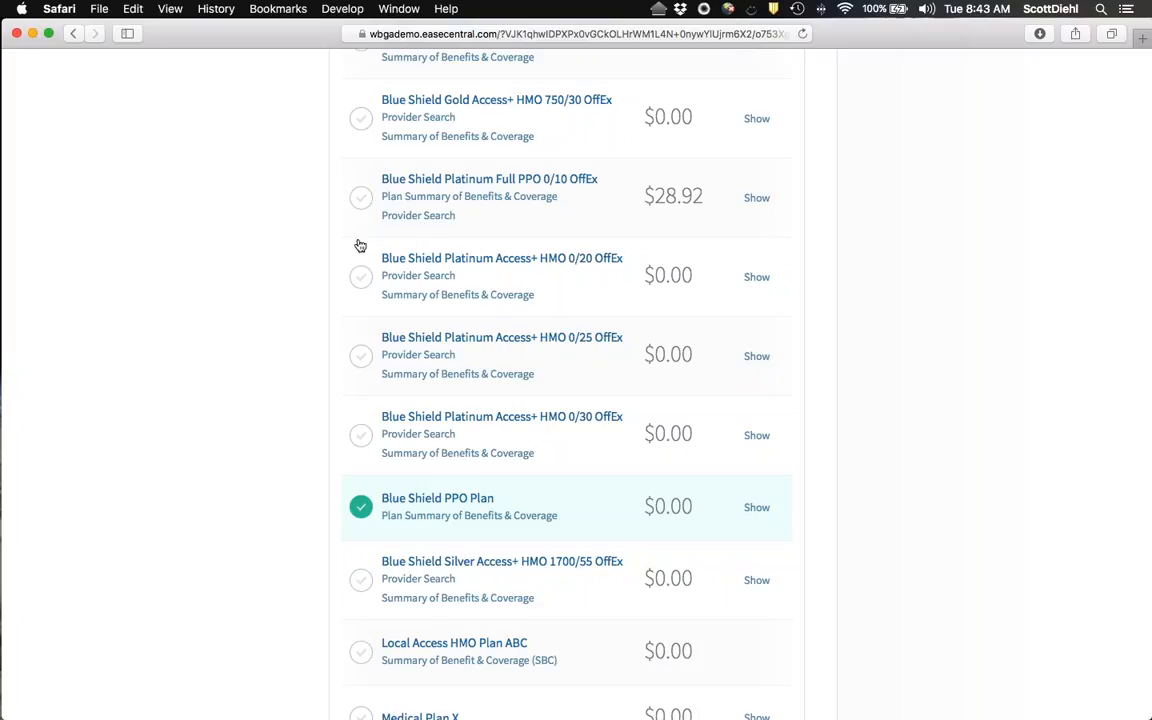
scroll(360, 245, "down", 1)
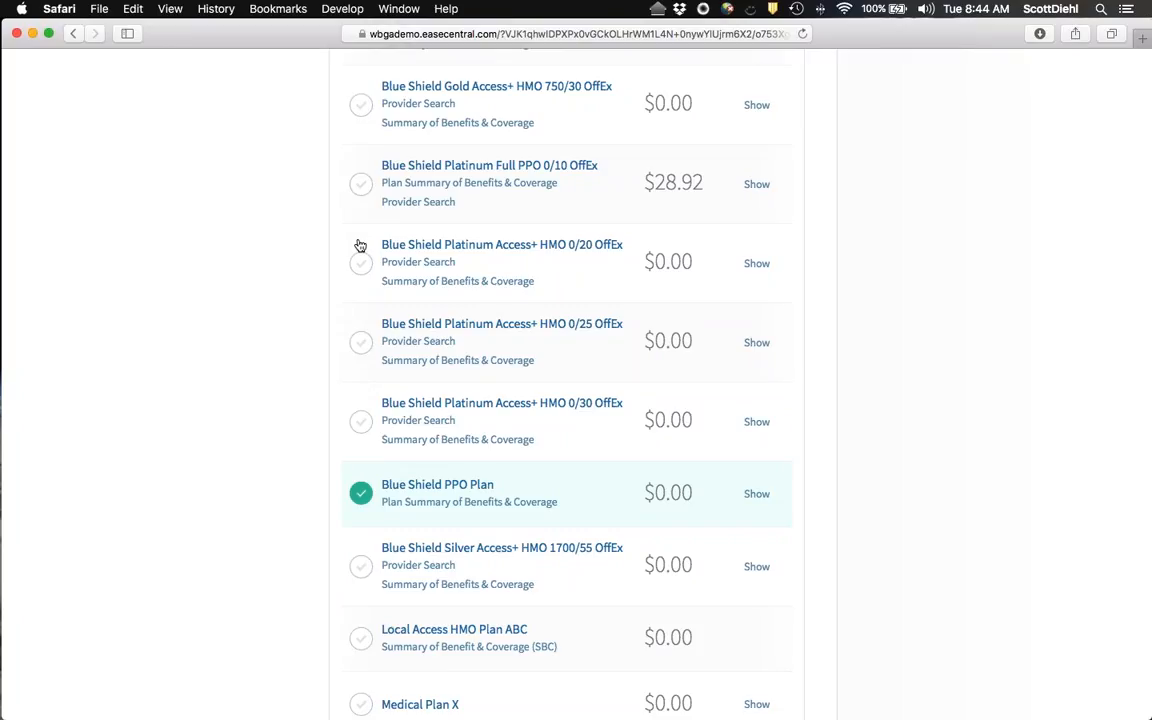
- Review the medical plan list and examine the coverage details of the Blue Shield PPO Plan
scroll(360, 245, "up", 5)
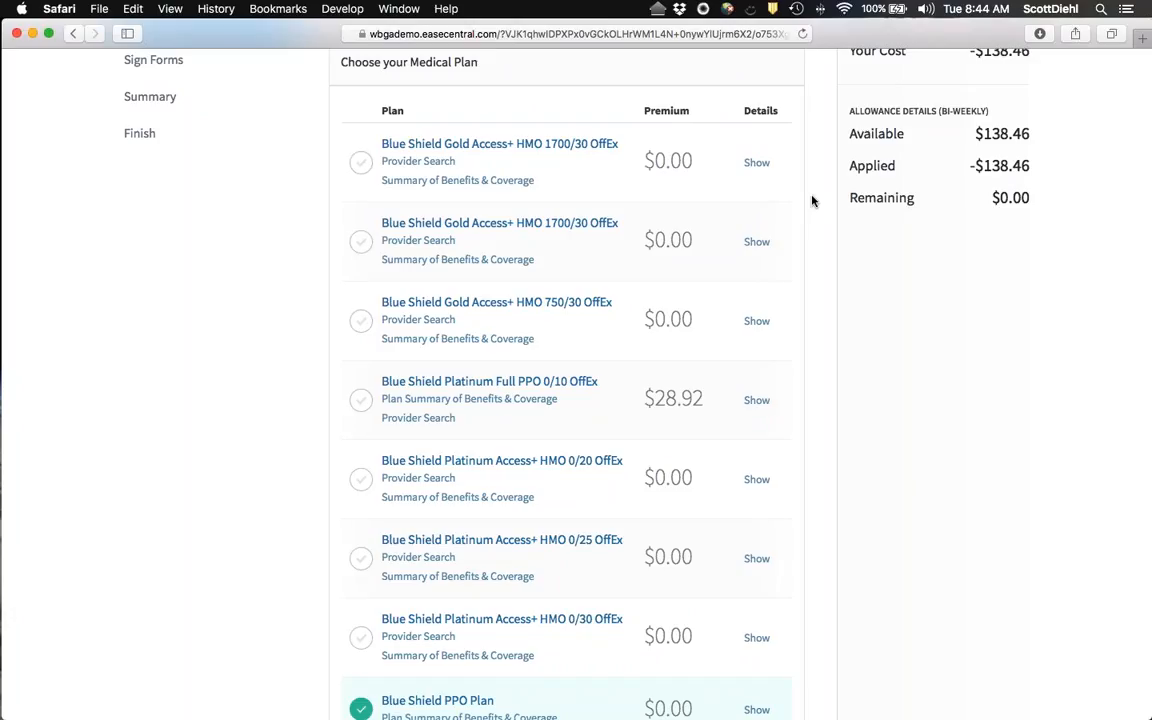
scroll(812, 201, "down", 3)
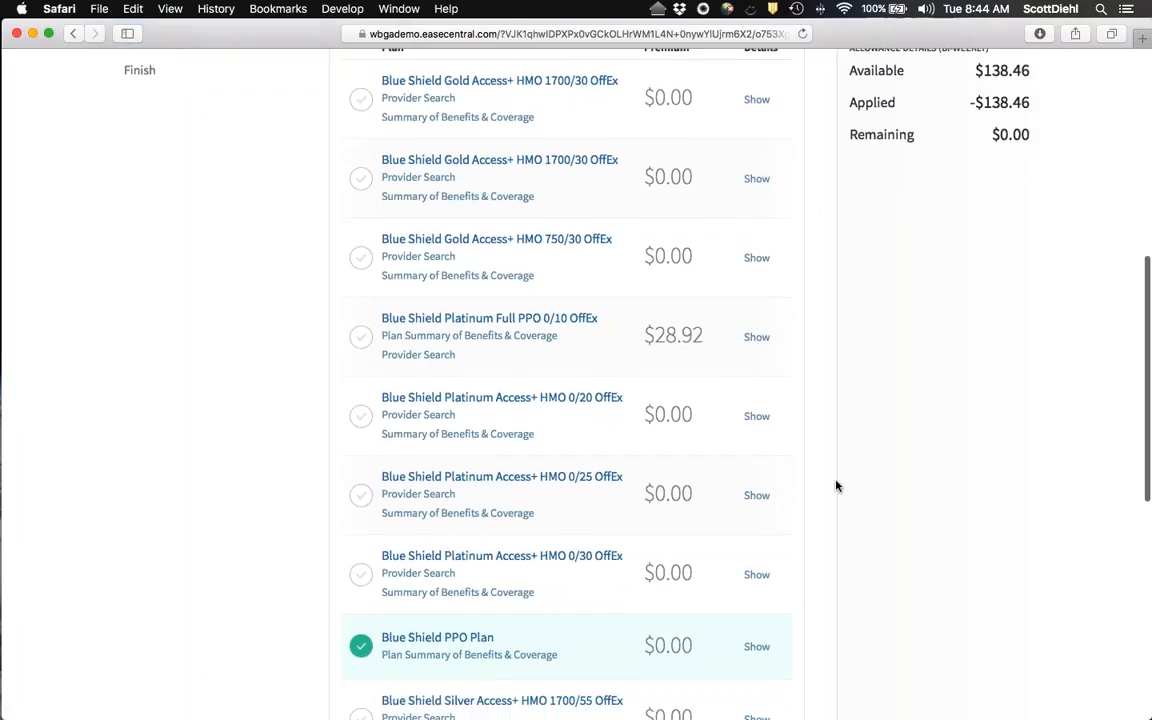
scroll(789, 633, "down", 5)
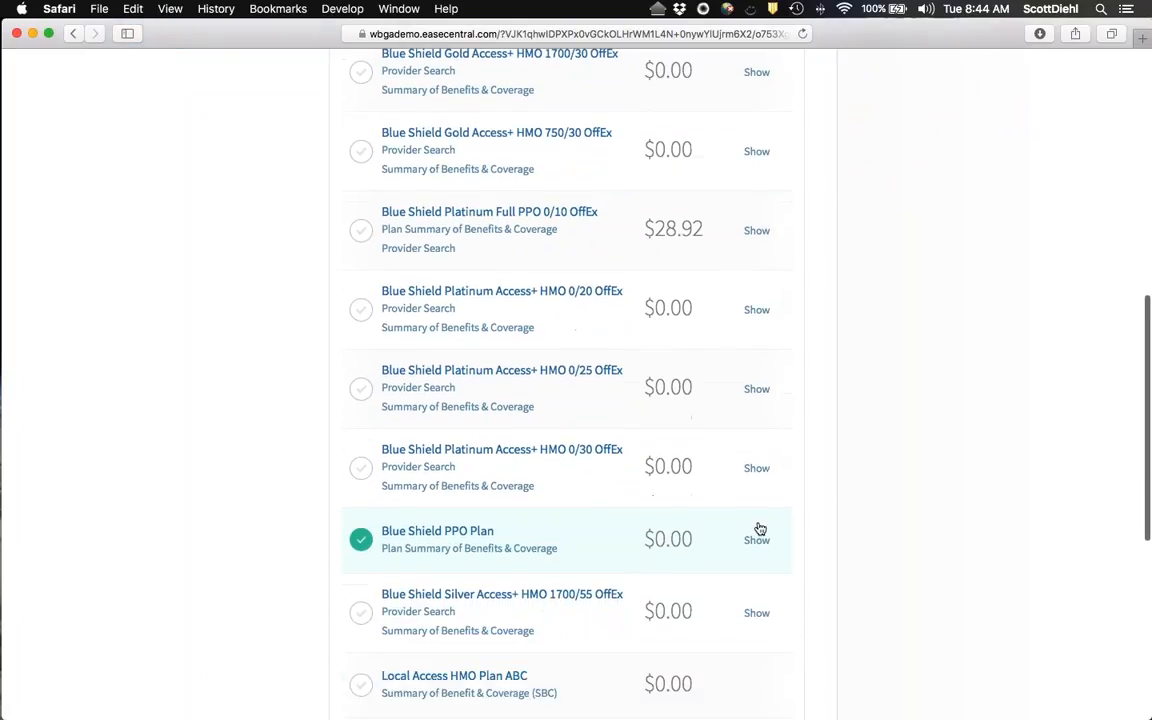
scroll(812, 554, "down", 6)
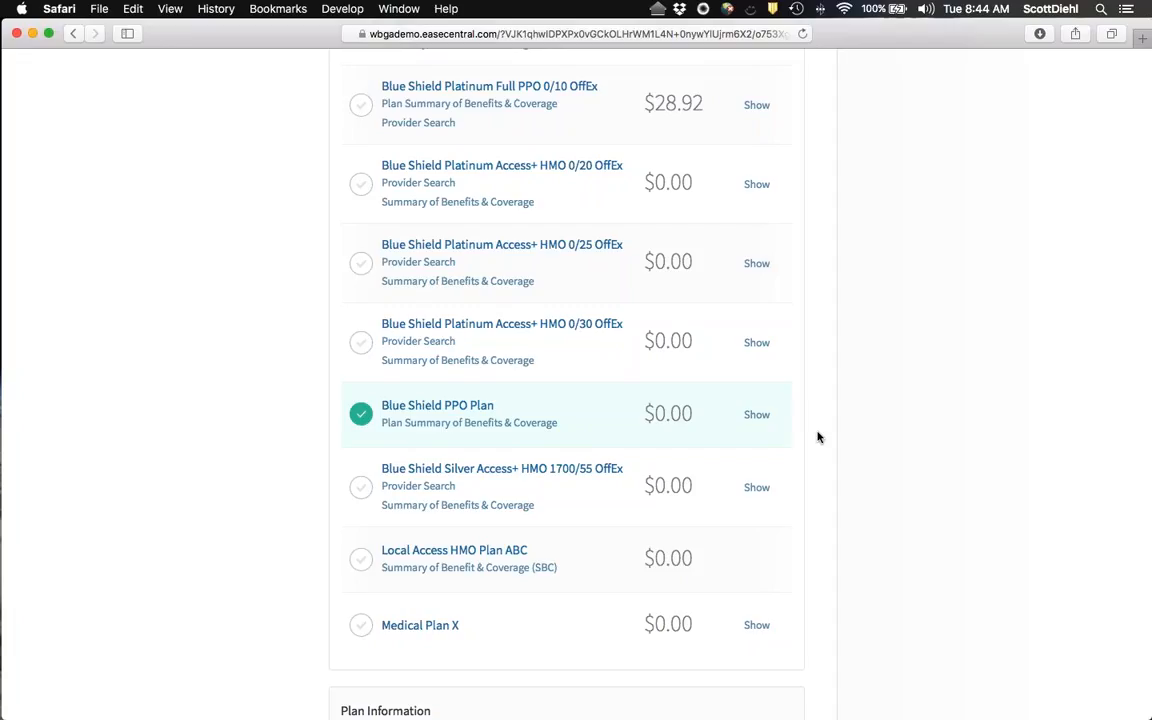
left_click(755, 416)
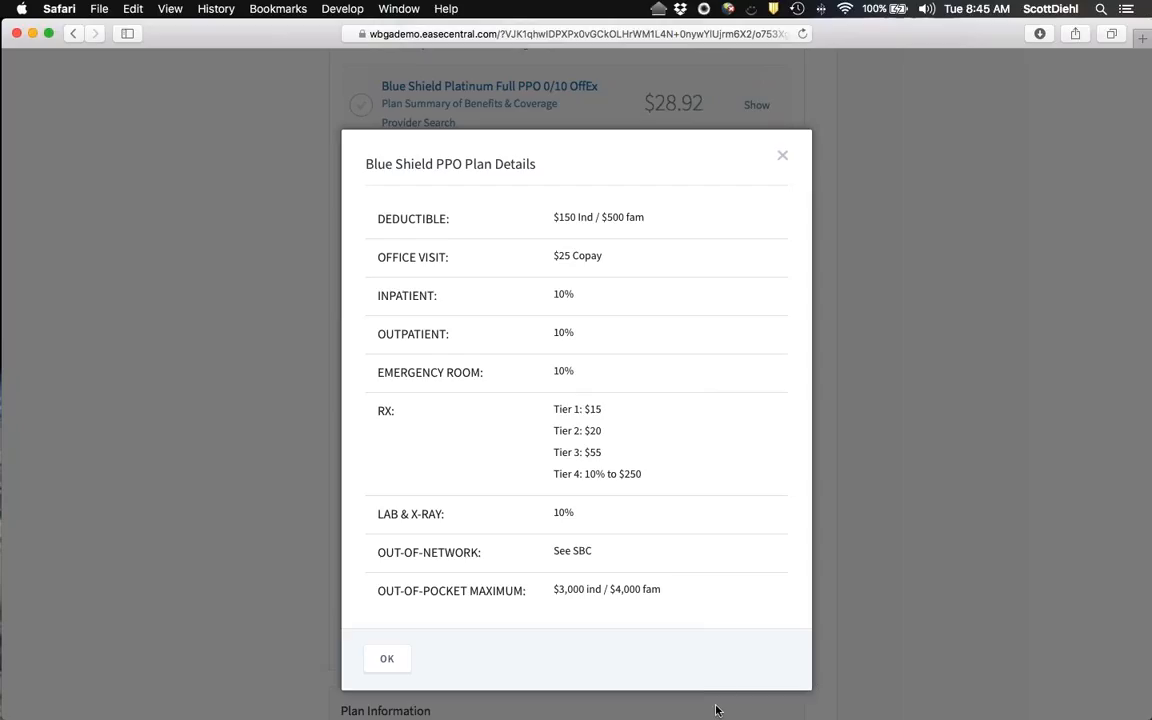
left_click(785, 158)
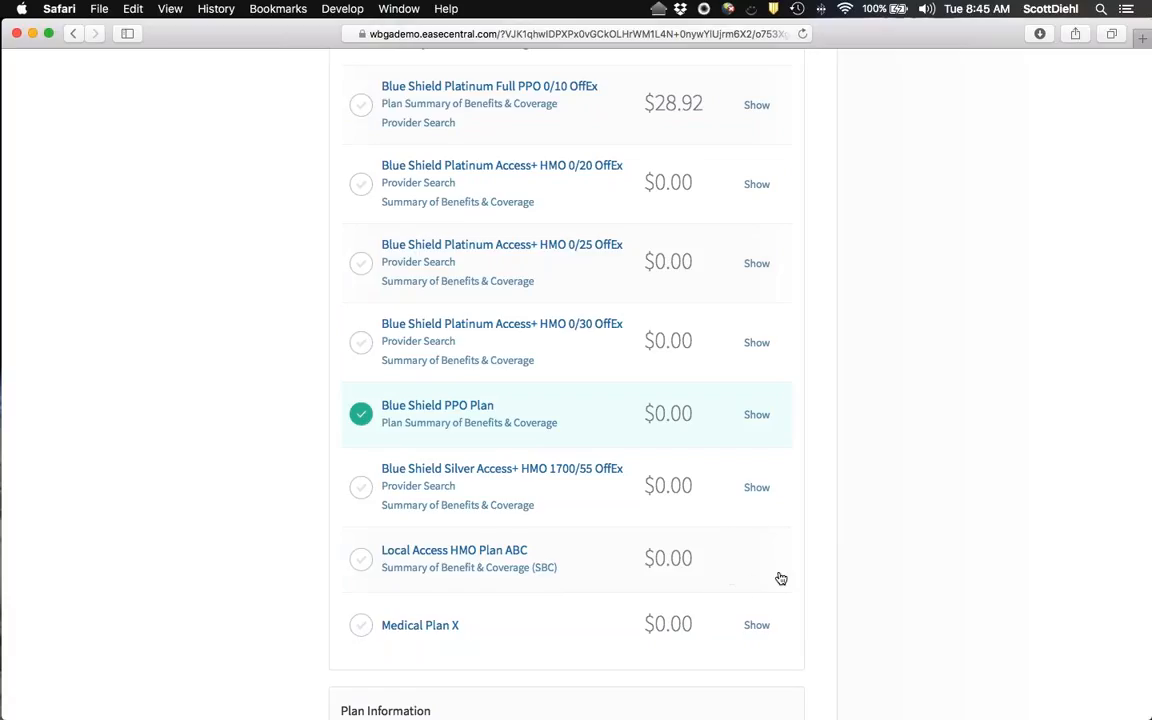
- Choose Local Access HMO Plan ABC as the medical plan and go to its Primary Care Clinician information
scroll(560, 654, "up", 2)
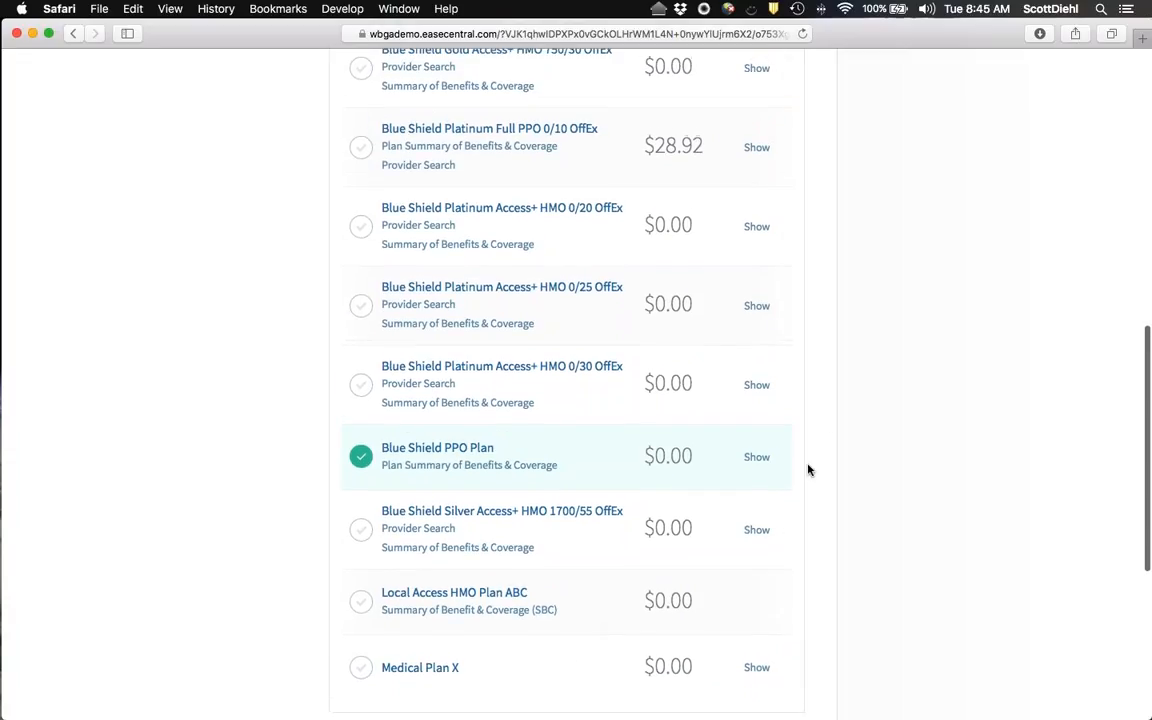
scroll(830, 440, "up", 3)
scroll(830, 440, "up", 3)
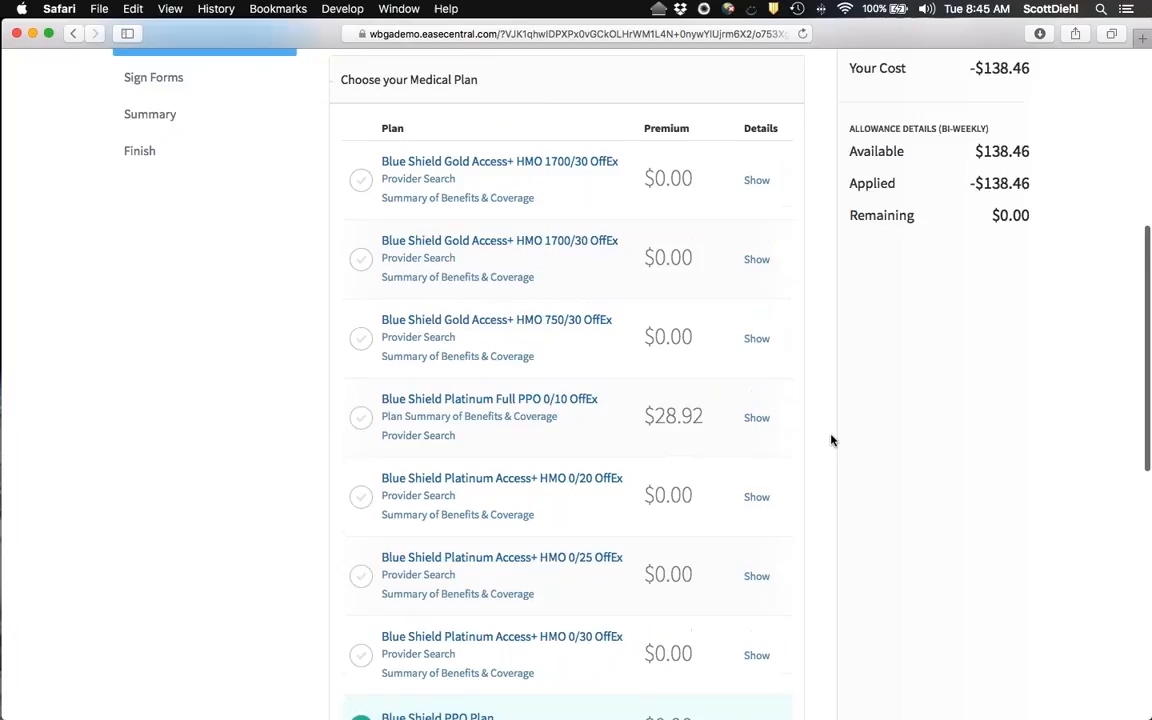
scroll(830, 440, "down", 6)
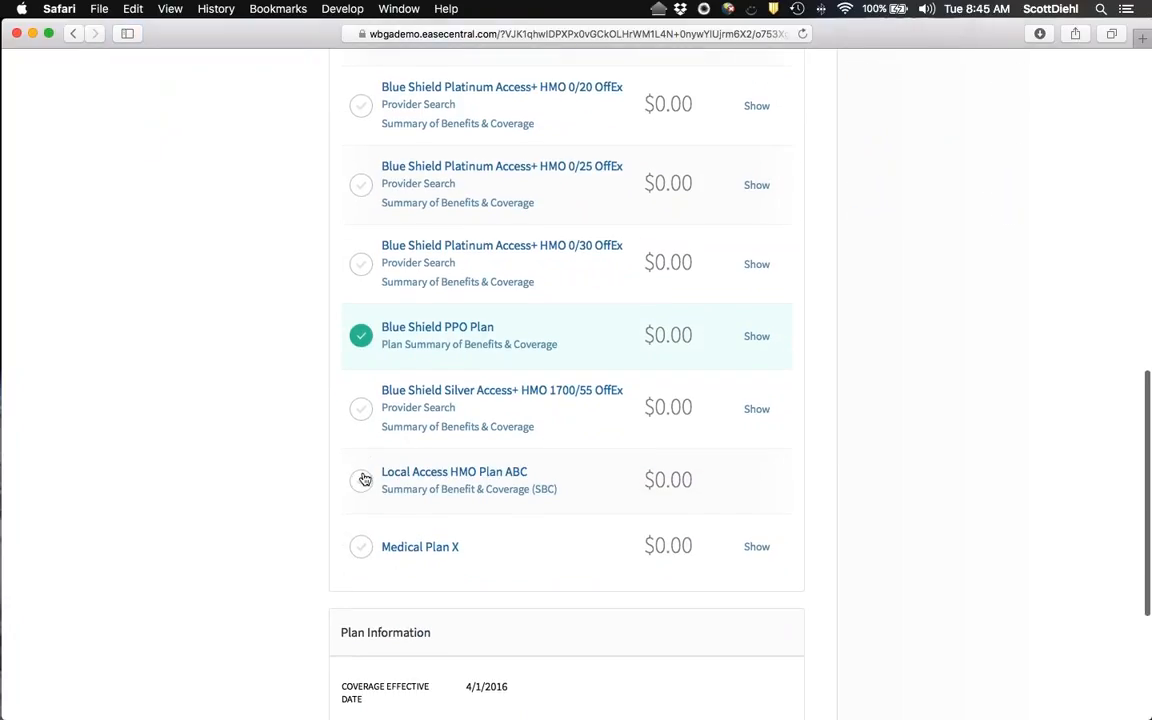
left_click(361, 481)
scroll(267, 499, "down", 9)
scroll(268, 500, "down", 3)
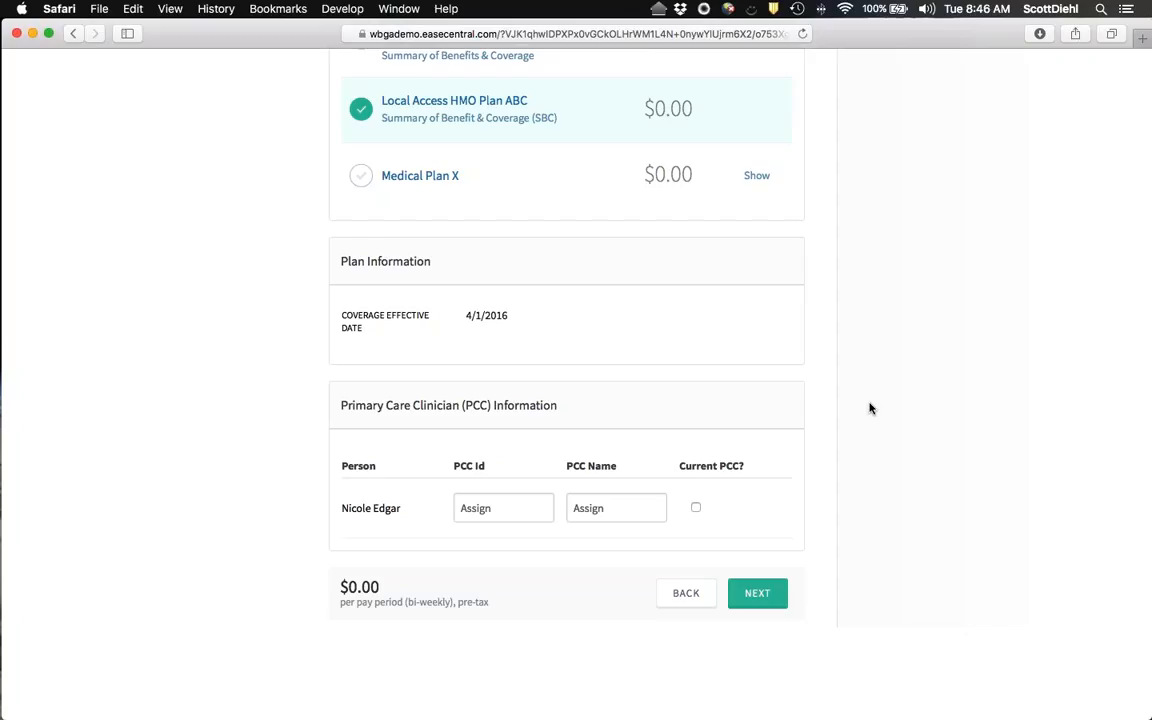
- Examine the Plan Information and Primary Care Clinician sections, including the PCC Id field for the employee
scroll(870, 408, "up", 5)
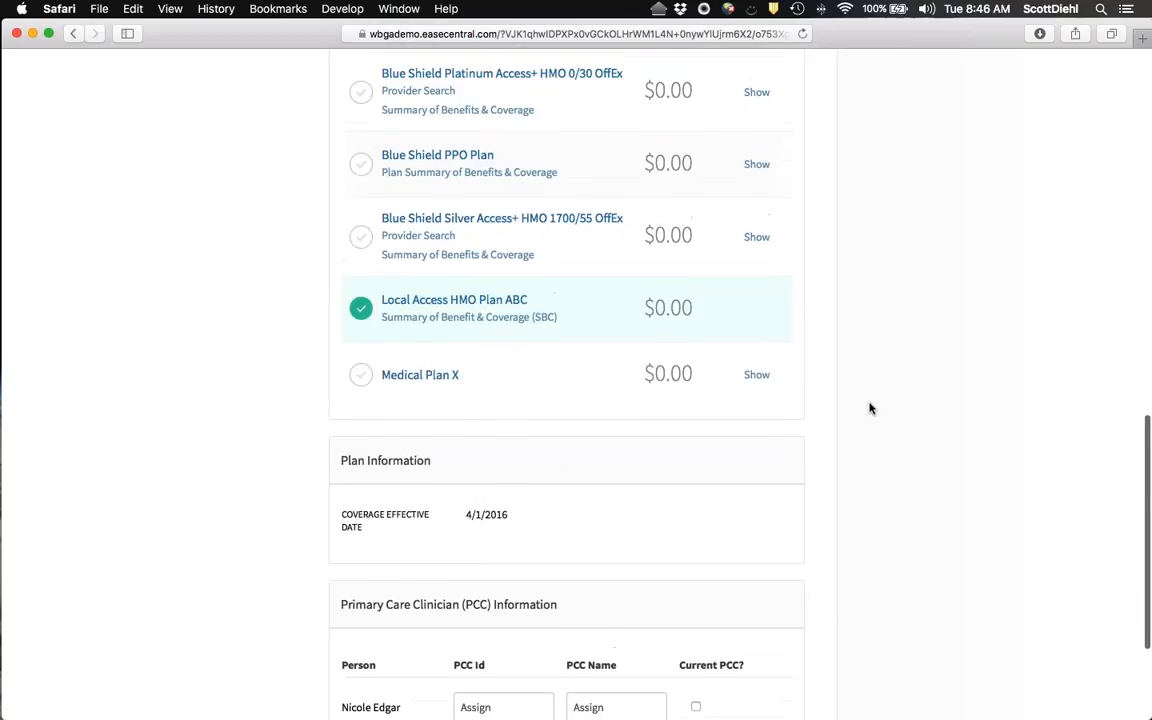
scroll(870, 408, "down", 2)
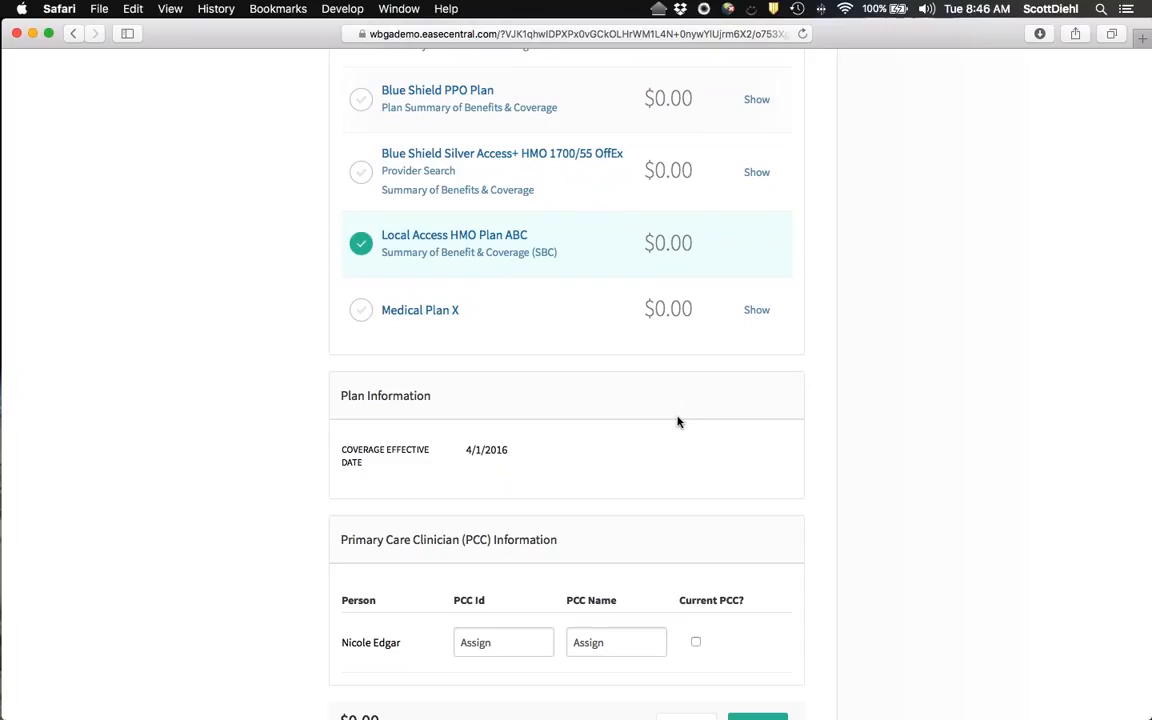
scroll(677, 422, "down", 1)
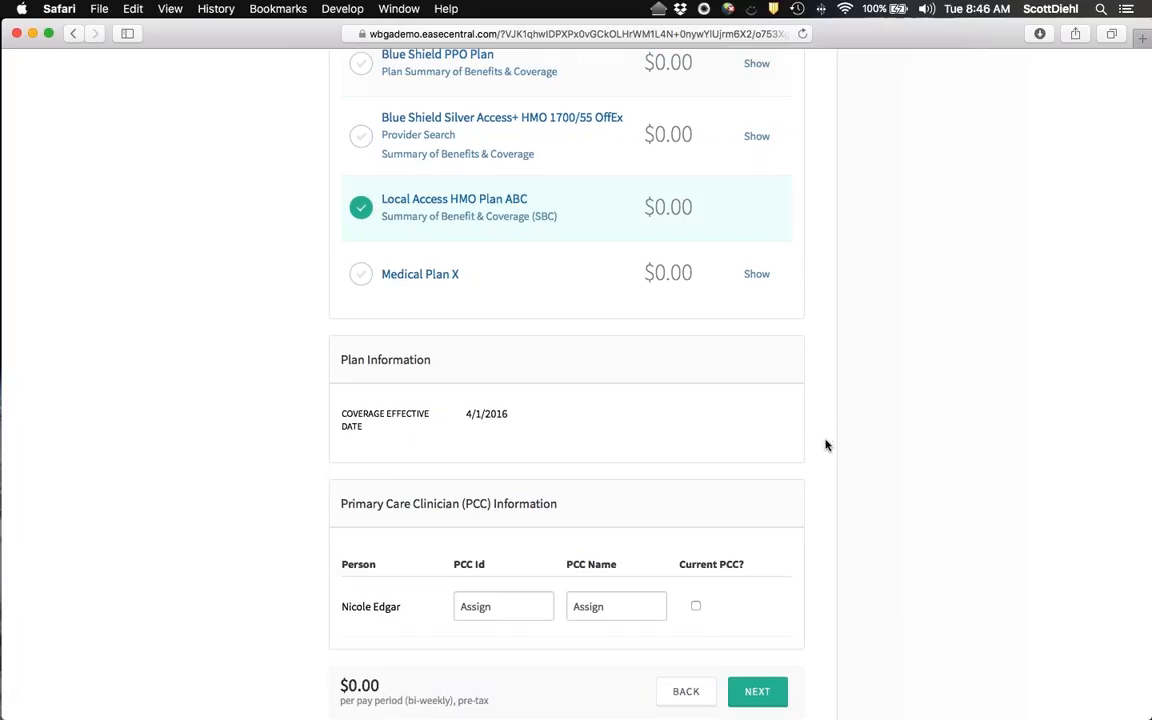
scroll(826, 445, "down", 2)
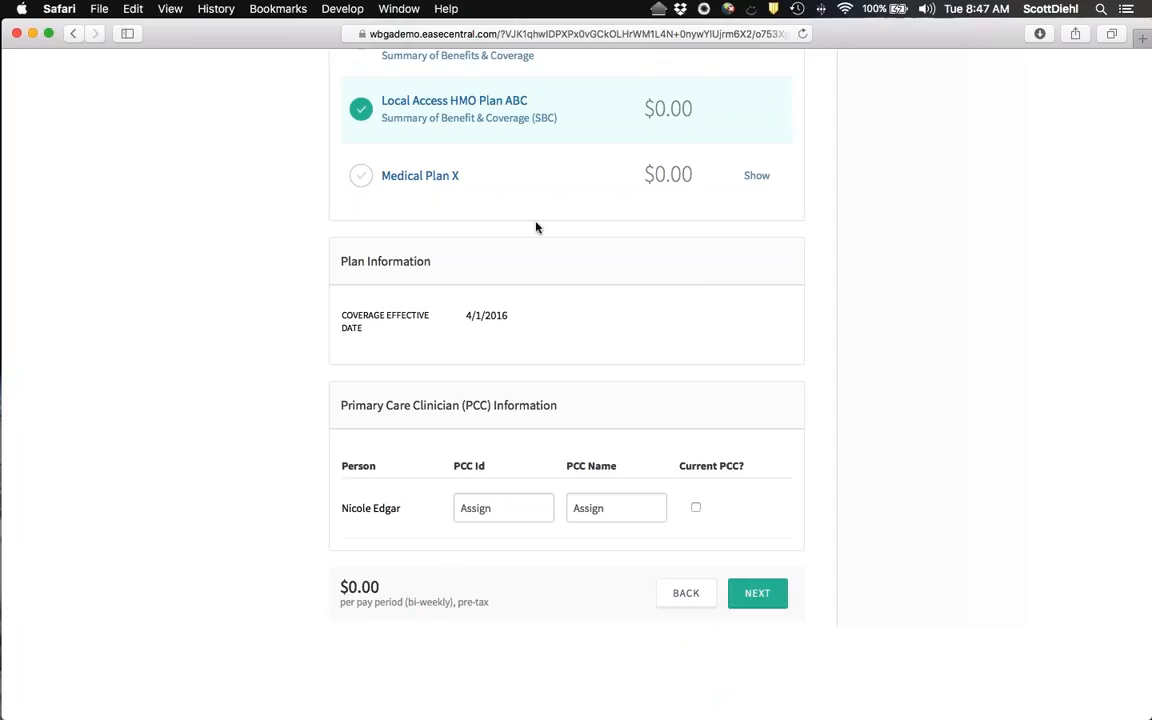
left_click(521, 510)
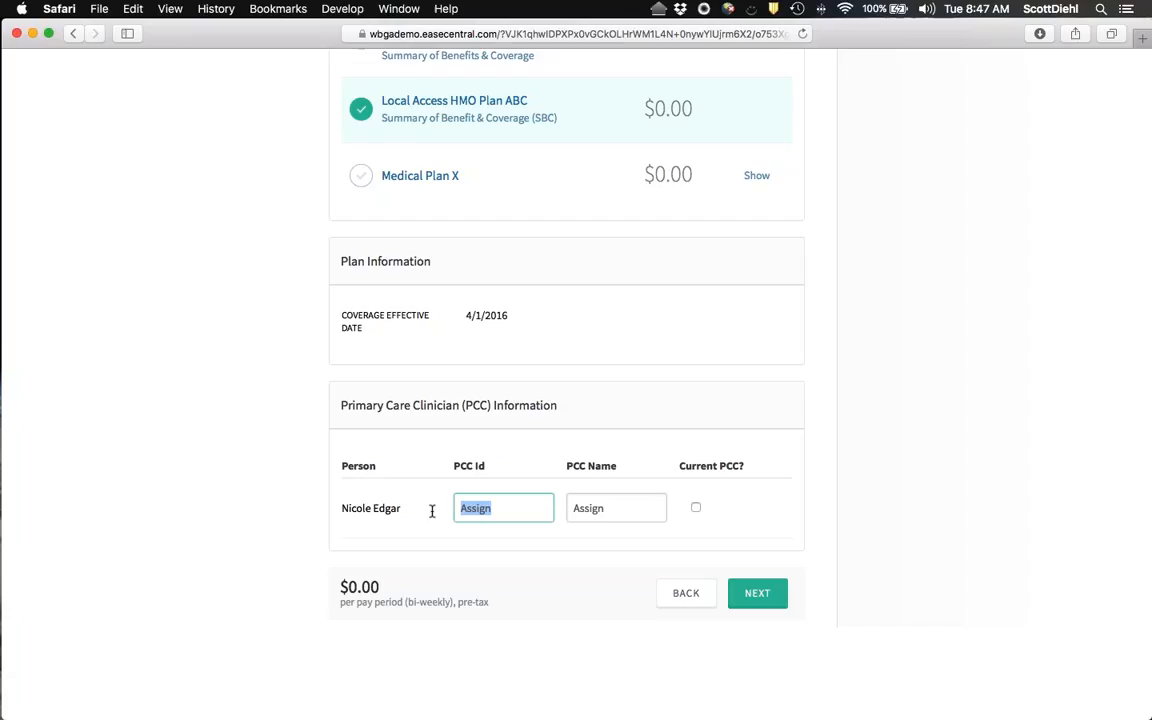
left_click(855, 586)
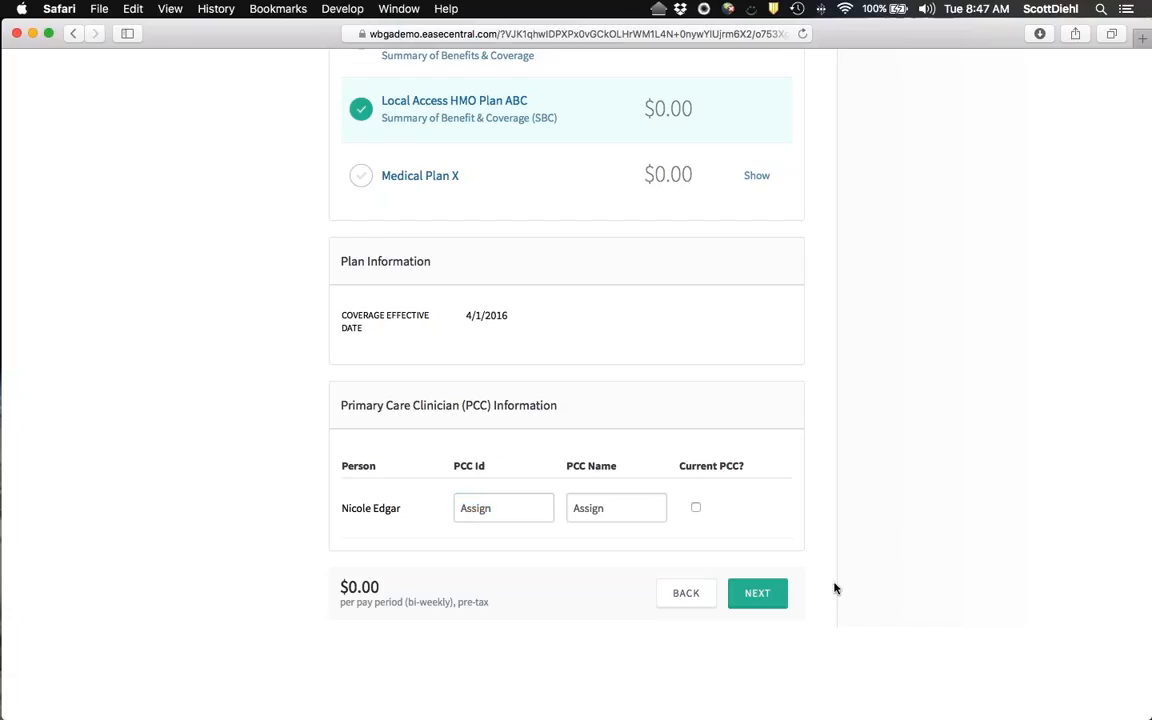
- Advance to the Long Term Disability Plan and enroll the employee in it, reviewing the Guardian LTD coverage
left_click(759, 594)
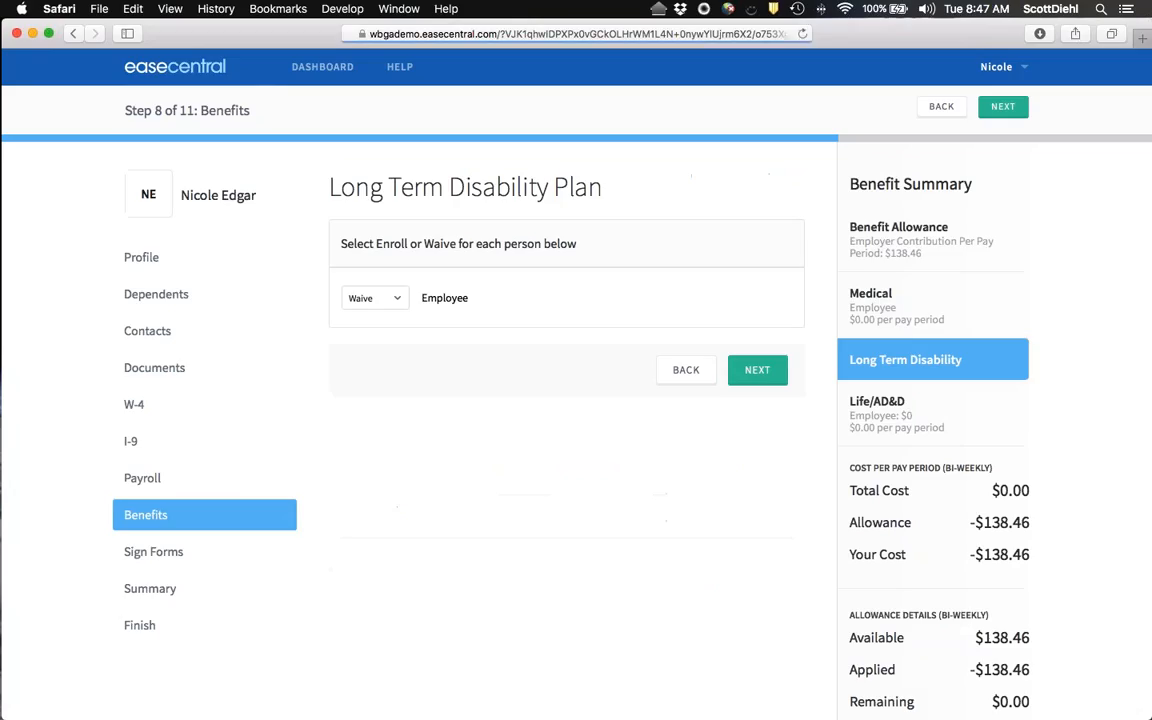
left_click(395, 298)
left_click(375, 330)
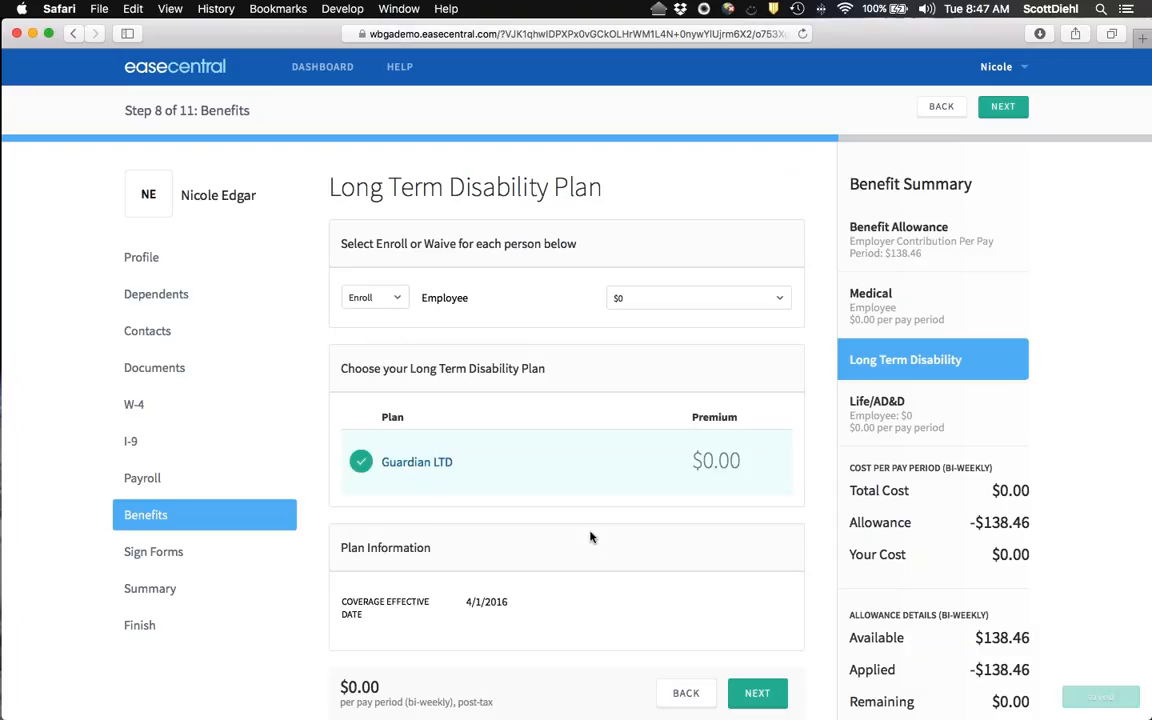
scroll(590, 537, "down", 1)
scroll(590, 537, "down", 2)
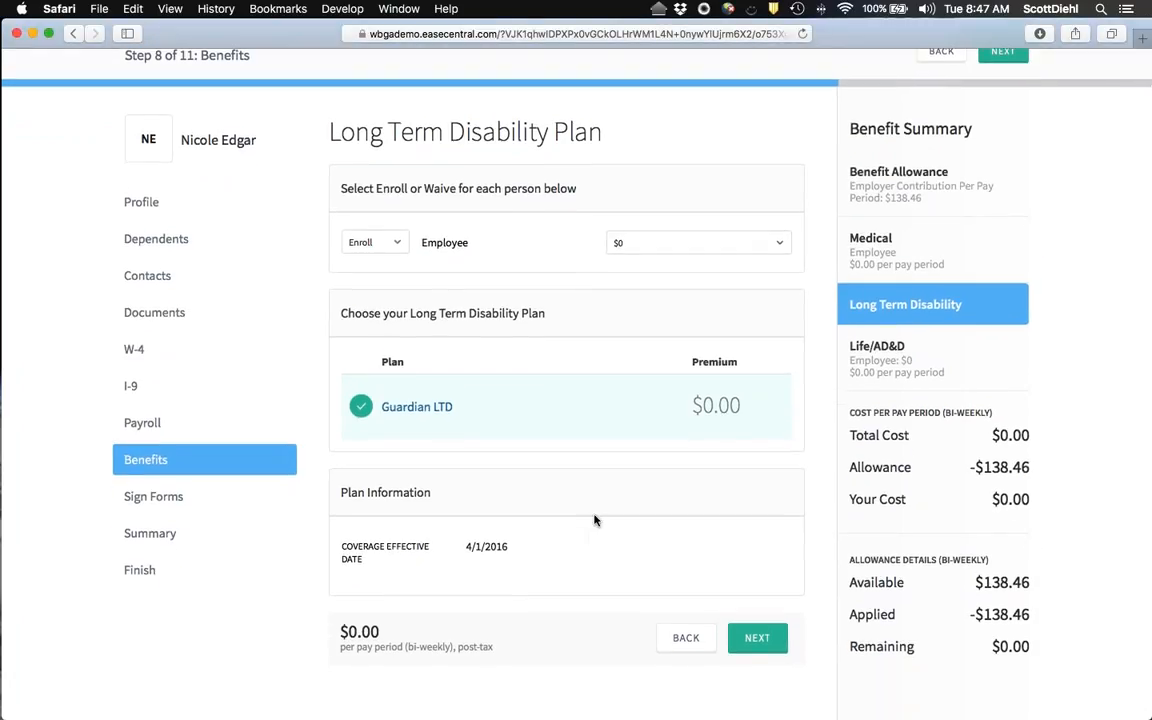
scroll(597, 507, "down", 2)
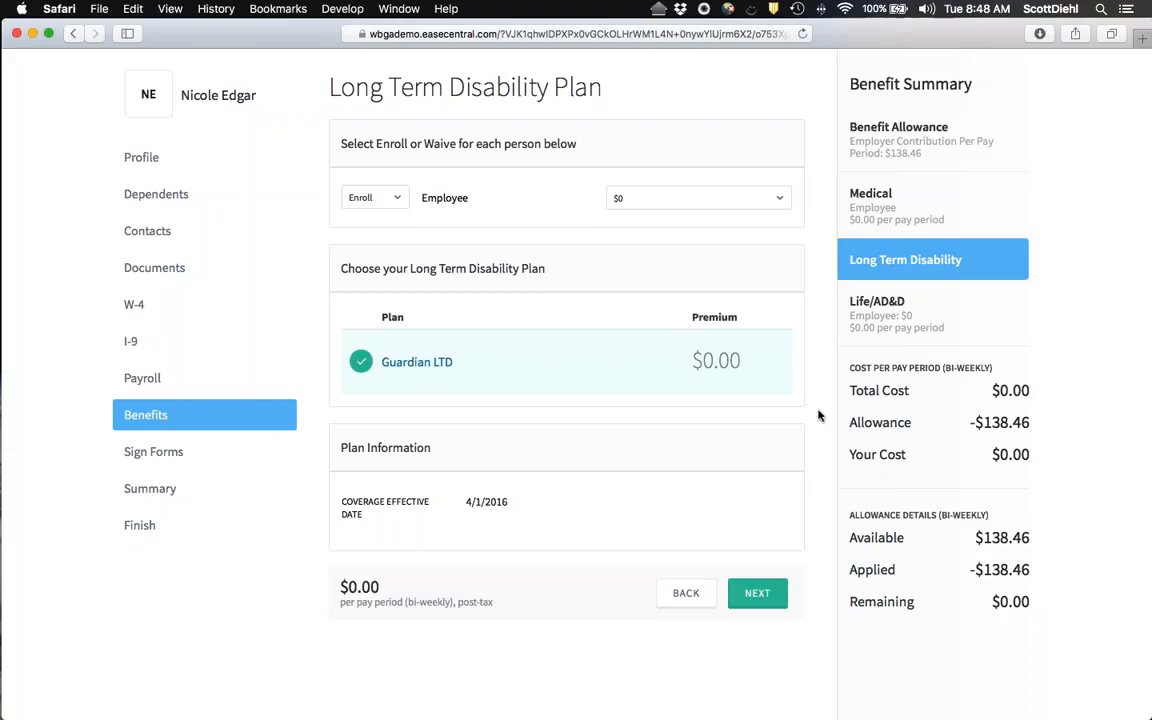
scroll(818, 415, "up", 2)
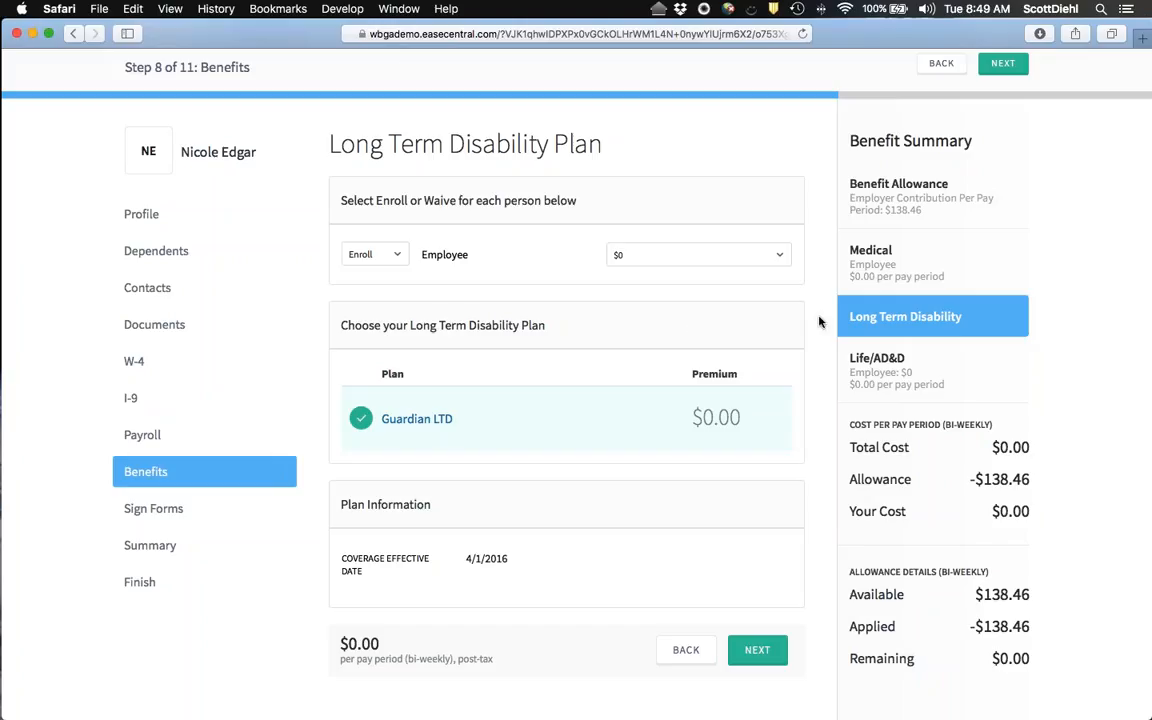
scroll(819, 321, "down", 2)
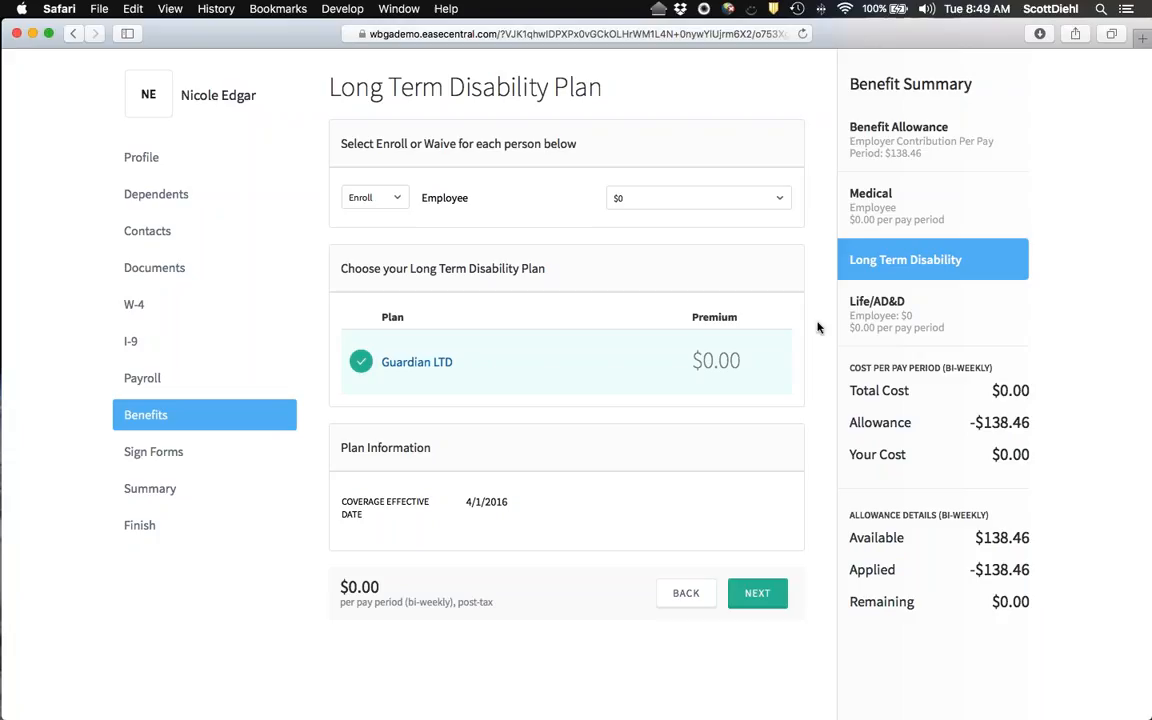
- Continue to the Life/AD&D Plan page, look it over and proceed to the Sign Forms section
left_click(762, 594)
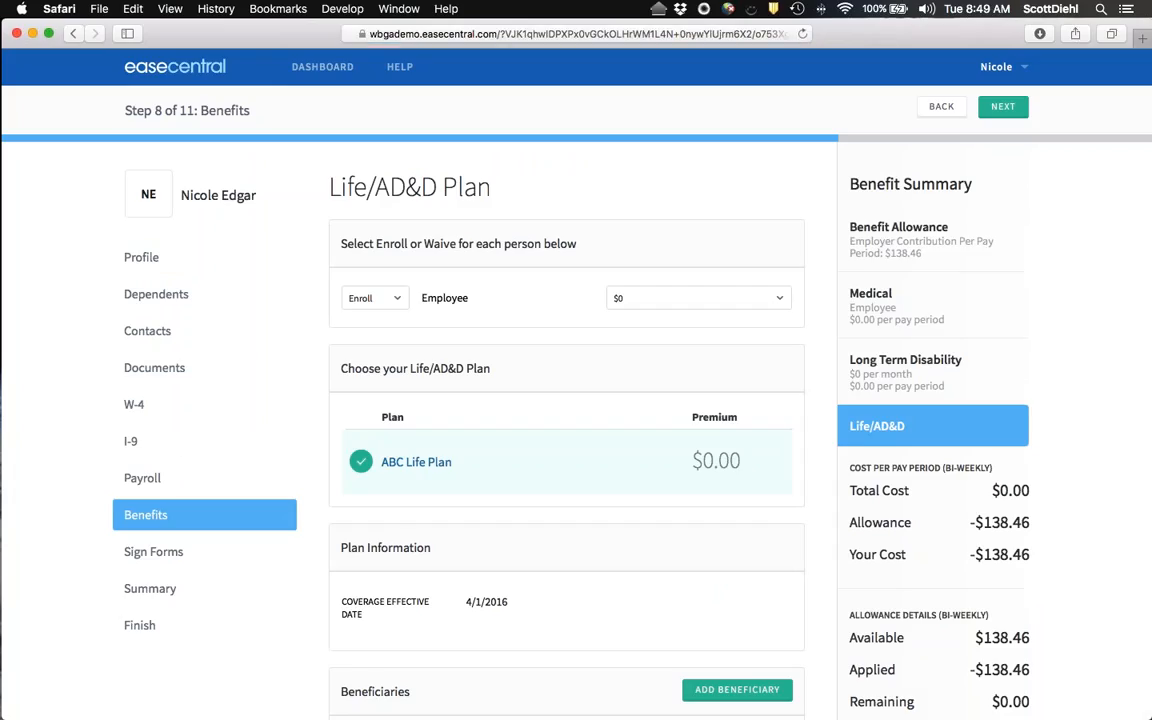
scroll(768, 587, "down", 7)
left_click(758, 500)
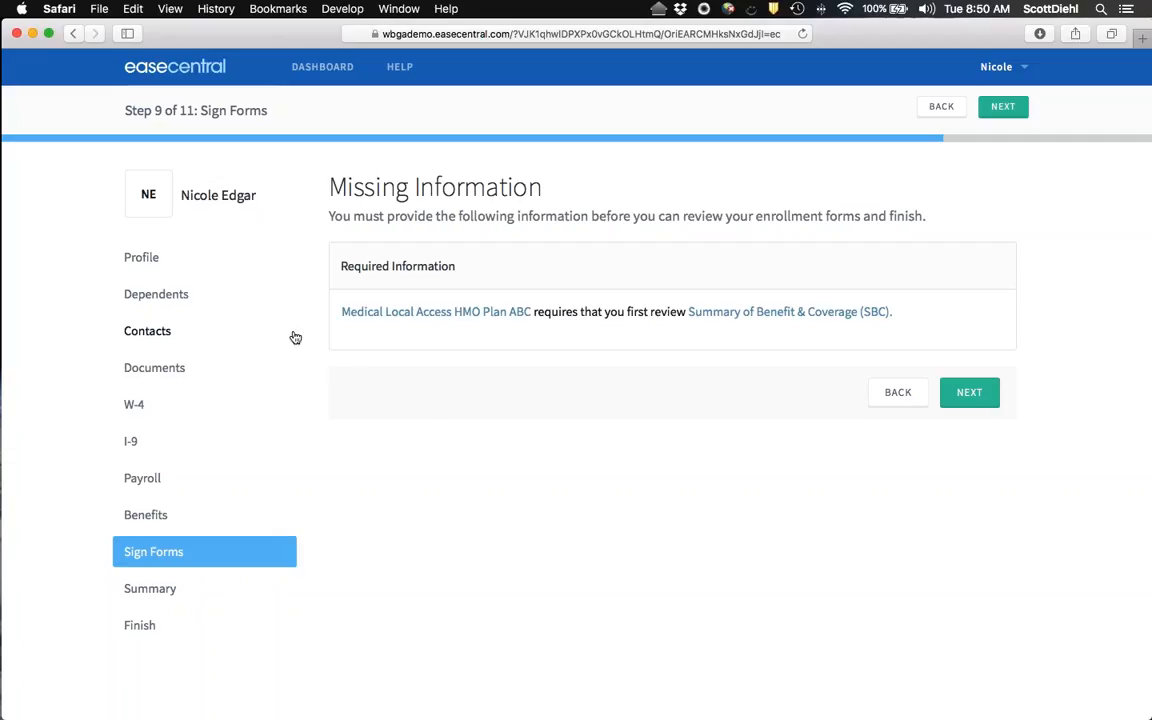
- Return to the Medical Plan in Benefits and choose the Blue Shield PPO Plan
left_click(158, 516)
scroll(762, 638, "down", 2)
left_click(762, 638)
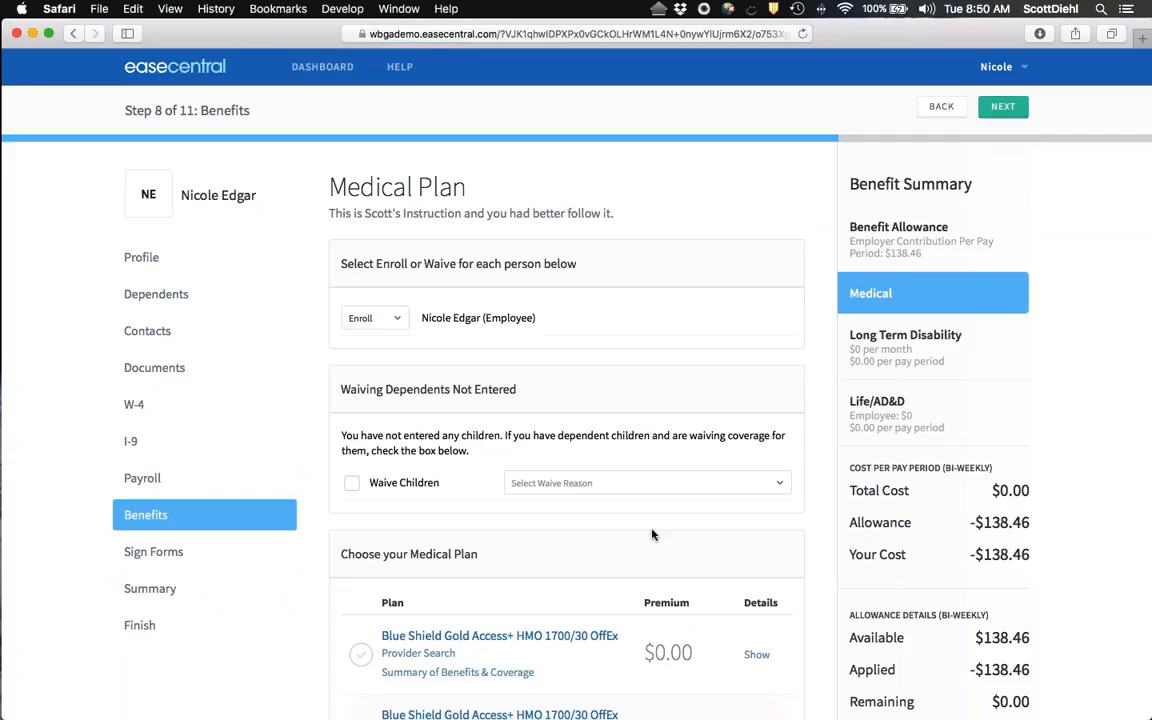
scroll(652, 535, "down", 3)
scroll(652, 535, "down", 10)
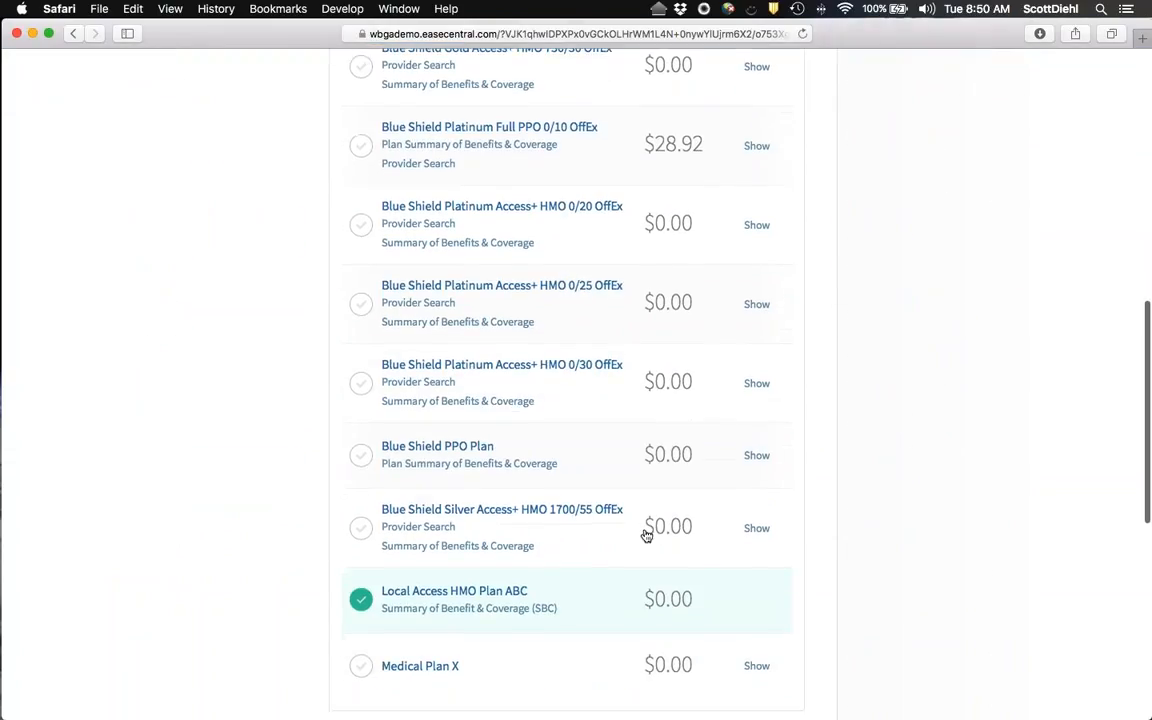
left_click(360, 457)
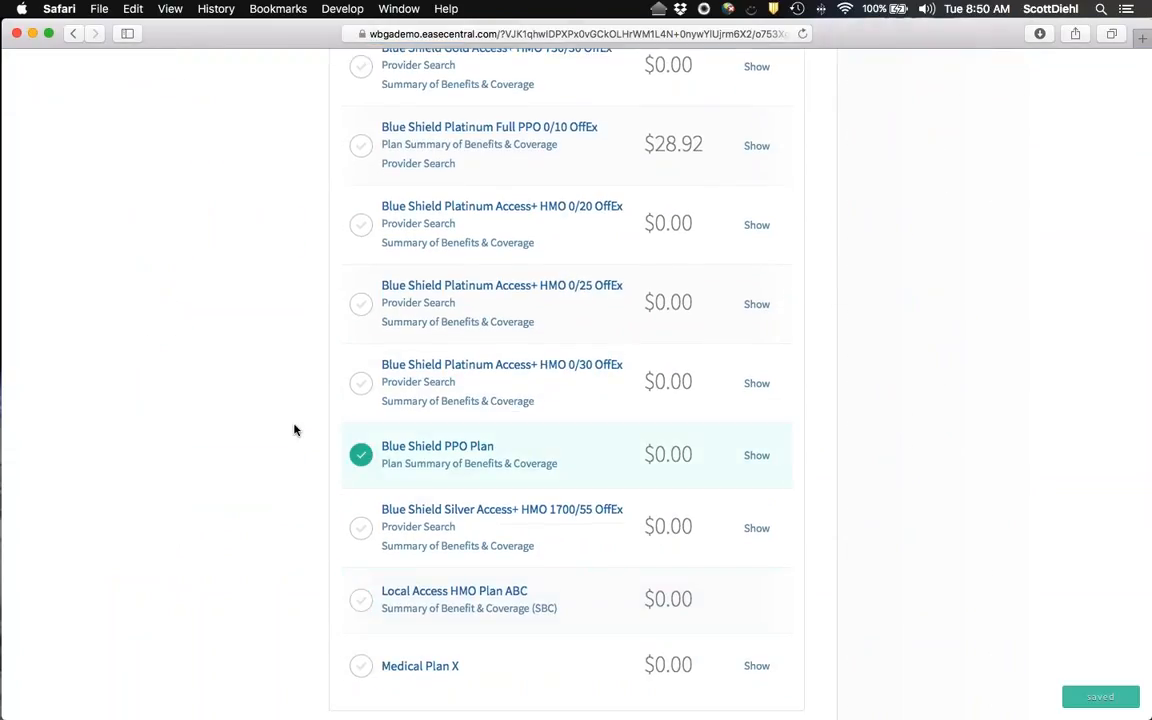
scroll(294, 430, "up", 15)
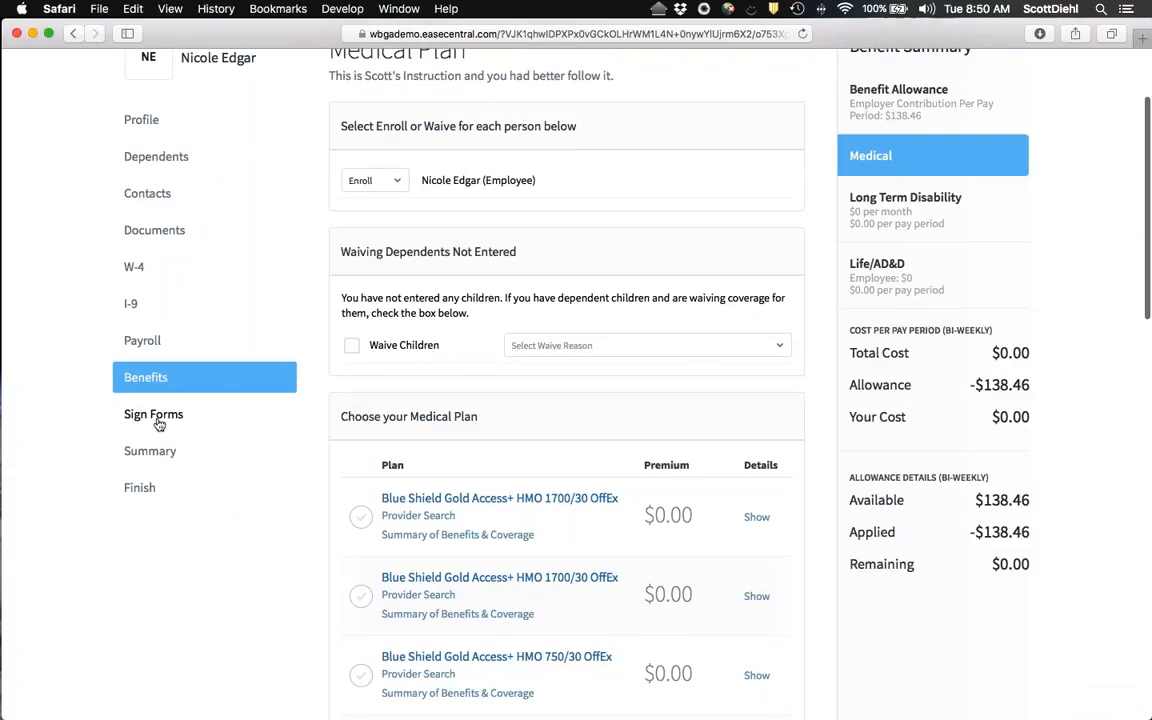
- Open the enrollment forms in Sign Forms and examine the employee's completed 2016 Form W-4
left_click(155, 416)
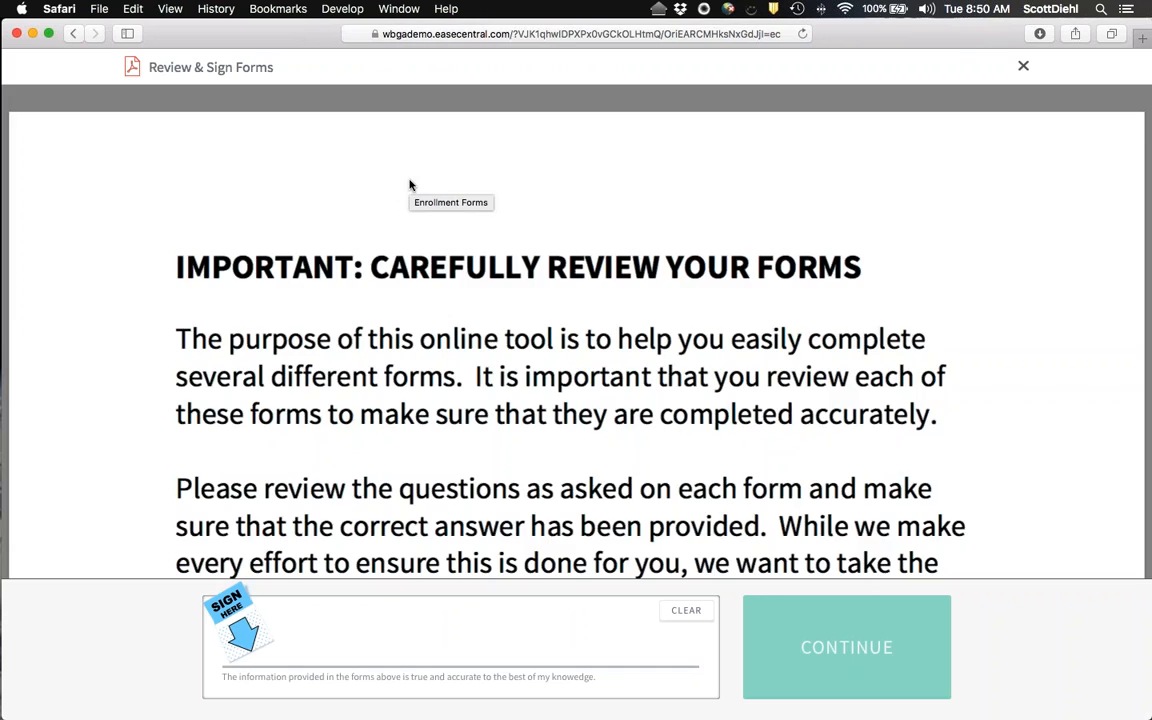
scroll(740, 312, "down", 10)
scroll(740, 314, "down", 10)
scroll(741, 313, "down", 8)
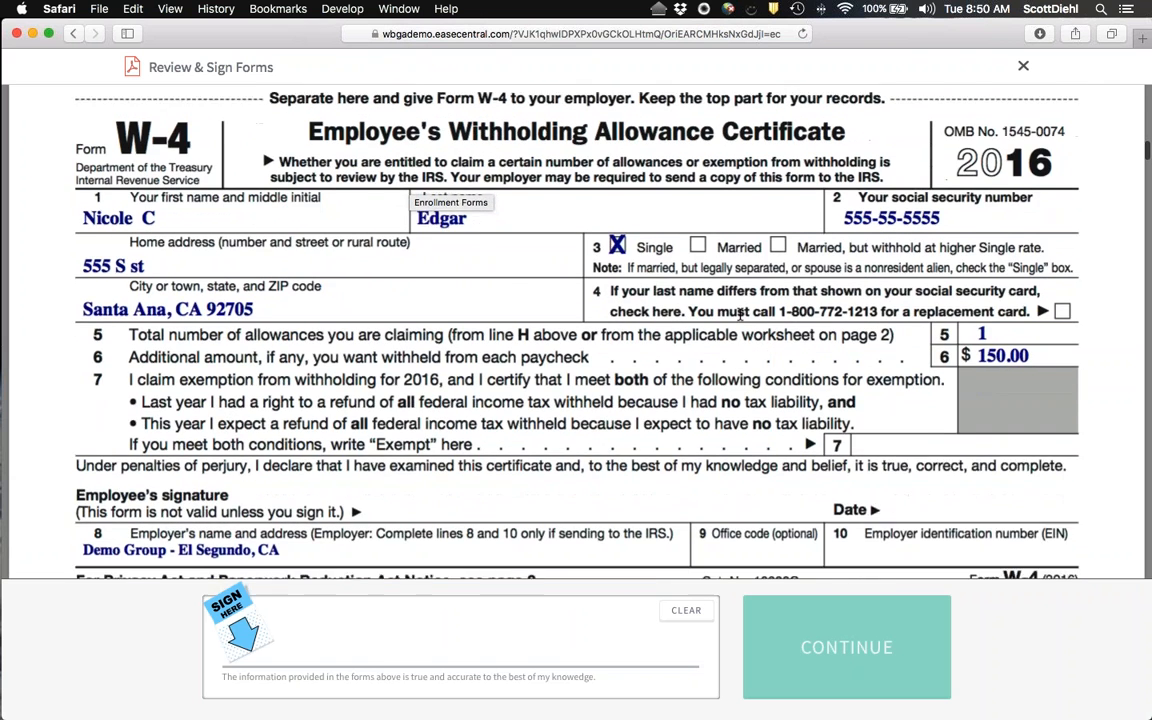
scroll(741, 313, "down", 1)
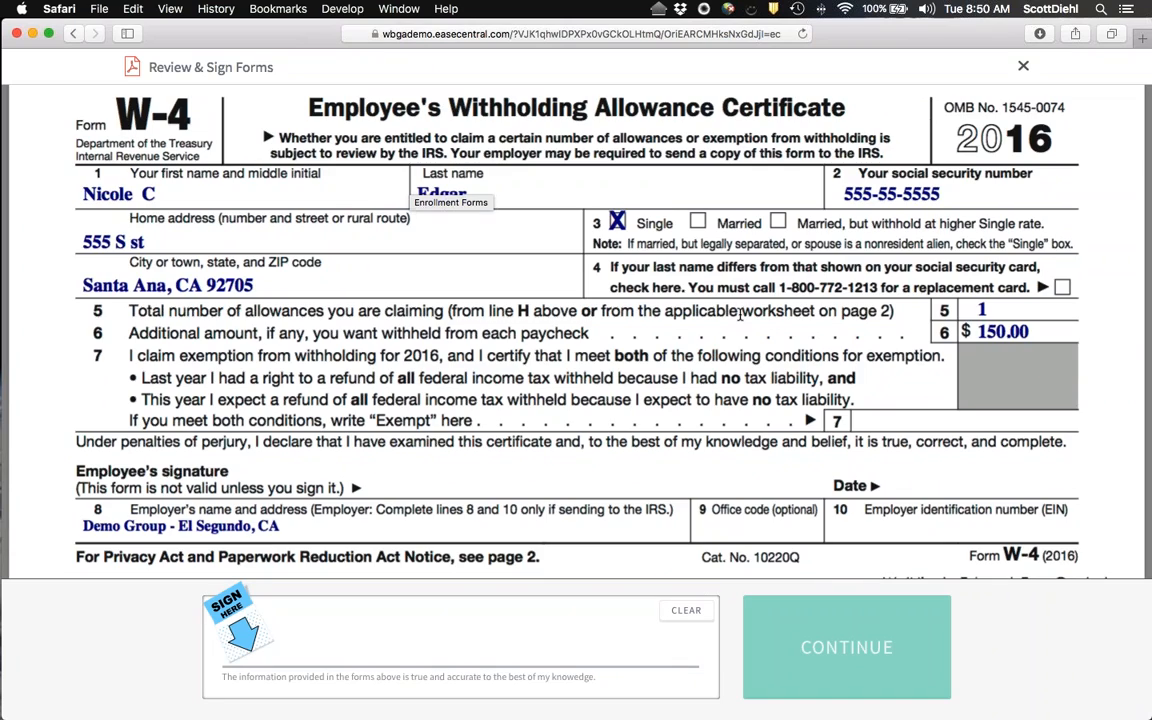
- Look through the Form I-9 and COBRA notice pages up to the Blue Shield of California enrollment form
scroll(741, 313, "down", 20)
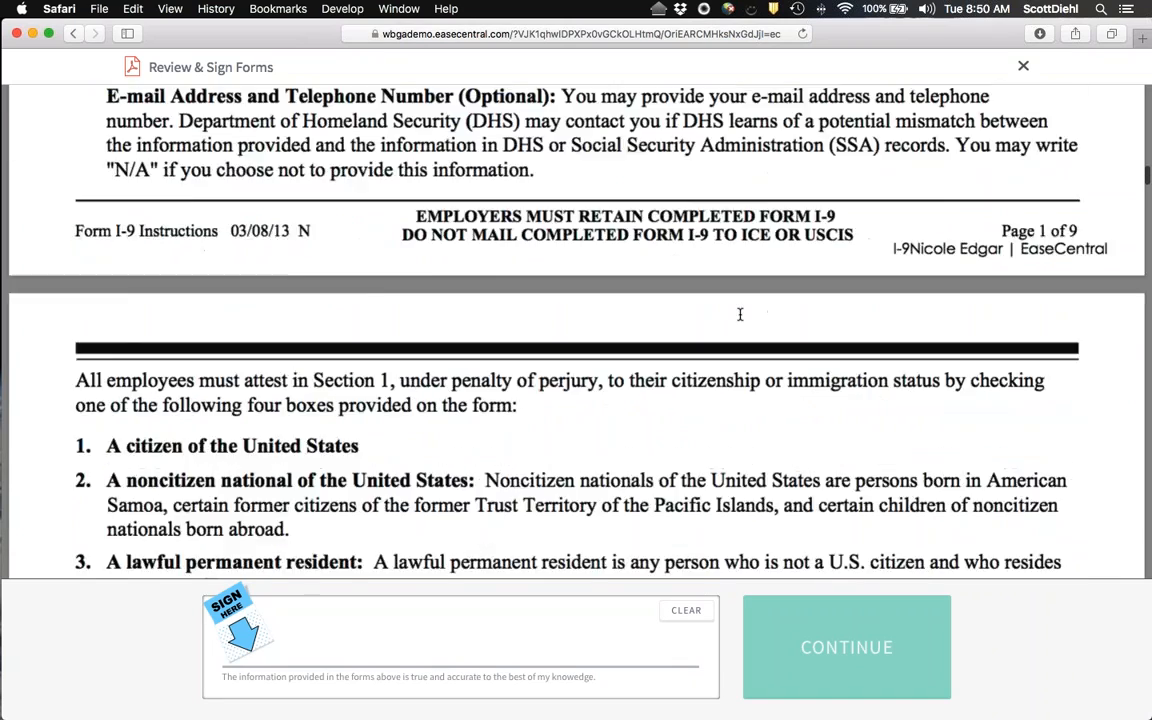
scroll(740, 314, "down", 20)
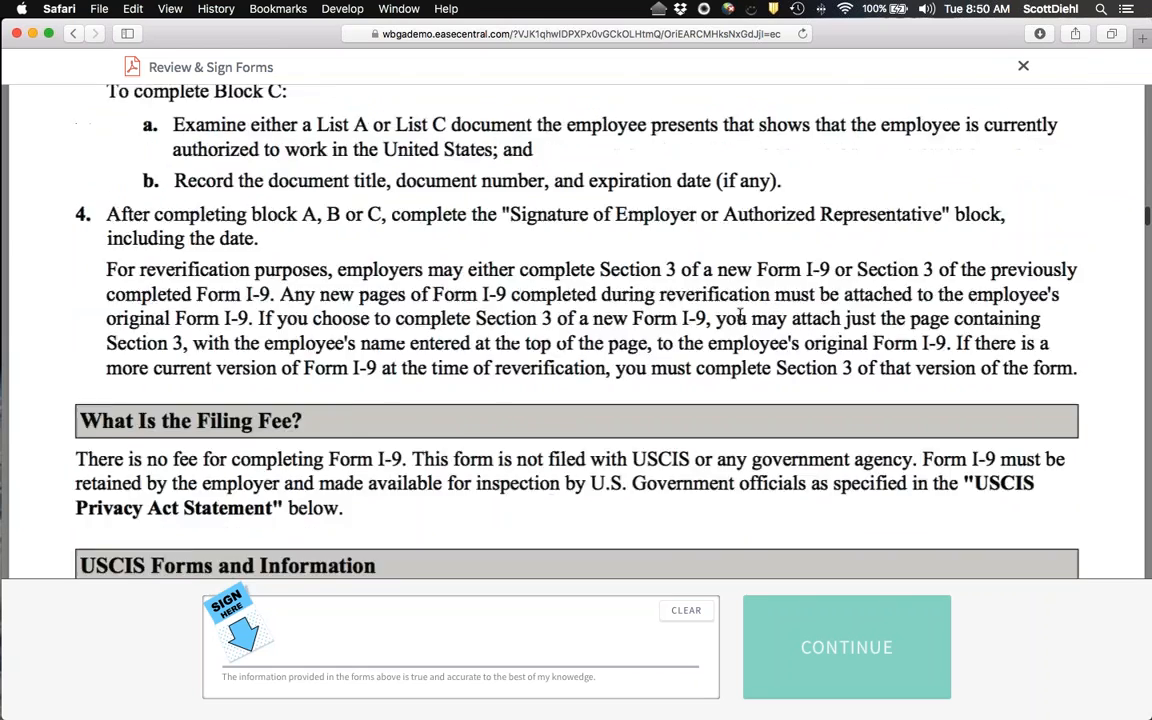
scroll(740, 314, "down", 20)
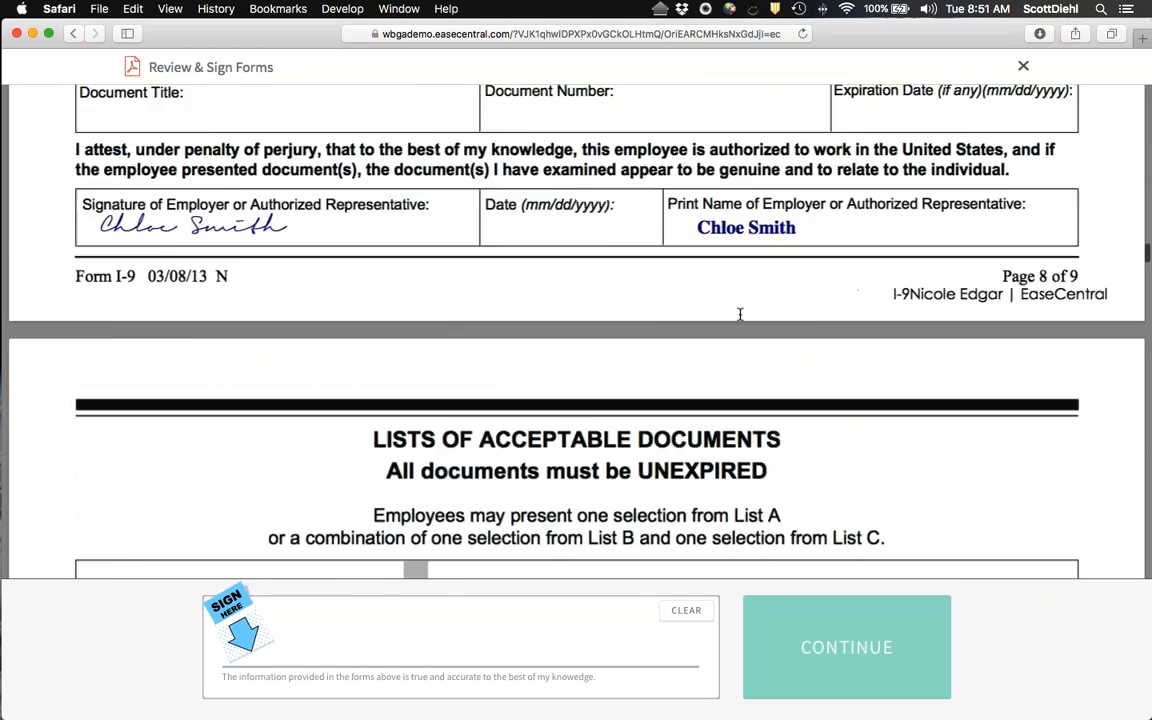
scroll(740, 313, "down", 20)
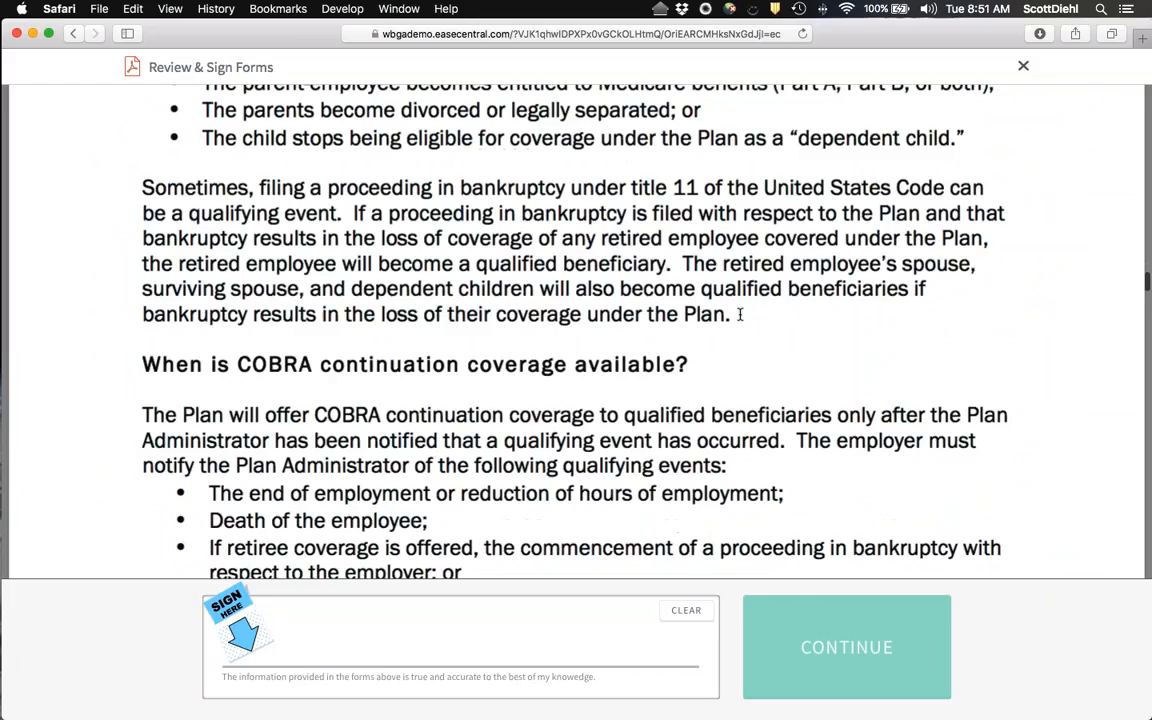
scroll(740, 314, "down", 20)
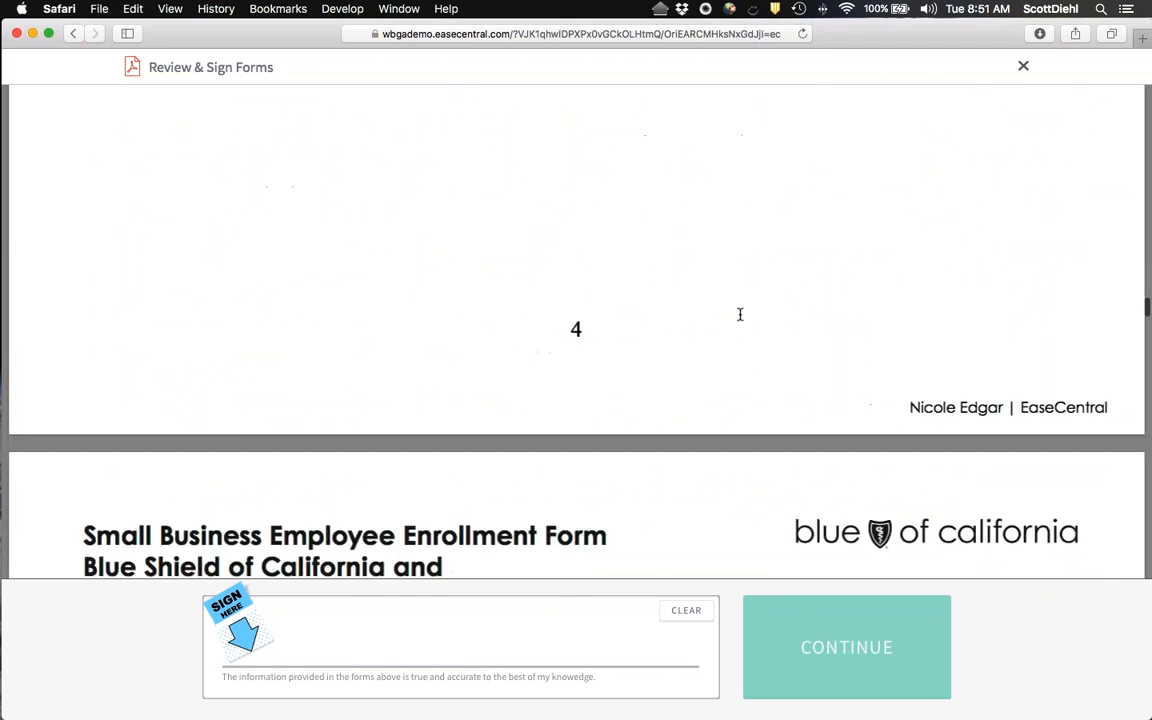
- Examine the subscriber information and reason for application on the Blue Shield Small Business Employee Enrollment Form
scroll(740, 314, "down", 8)
scroll(740, 314, "up", 4)
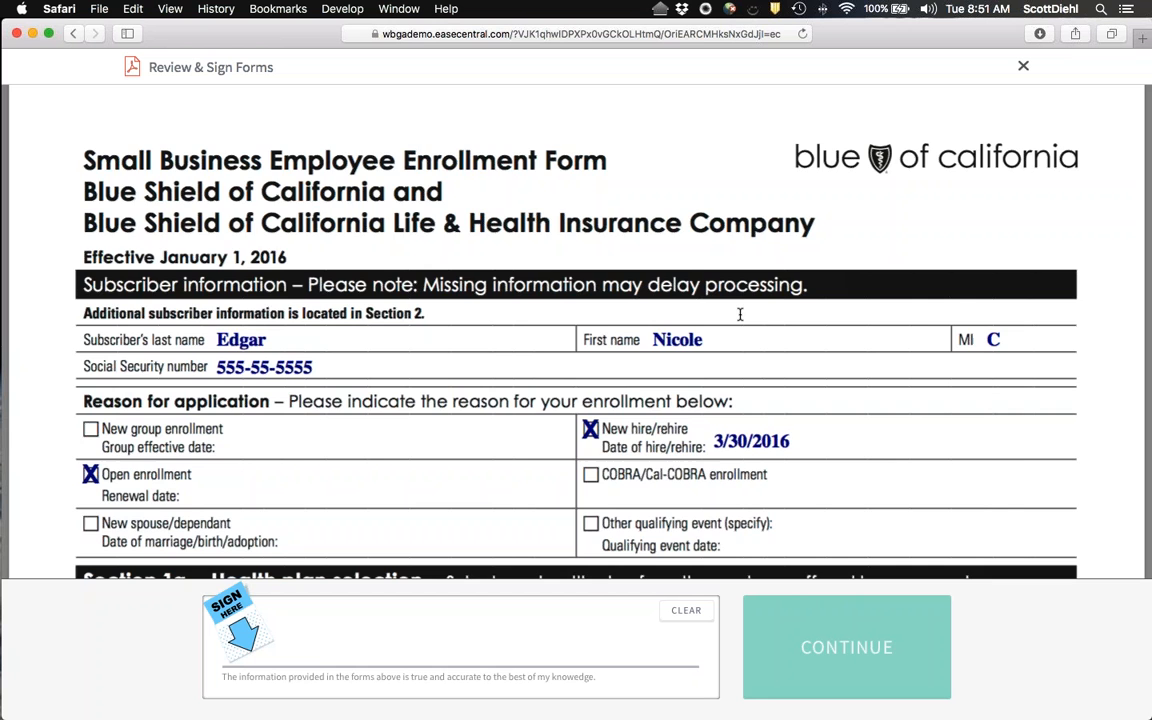
scroll(740, 314, "up", 5)
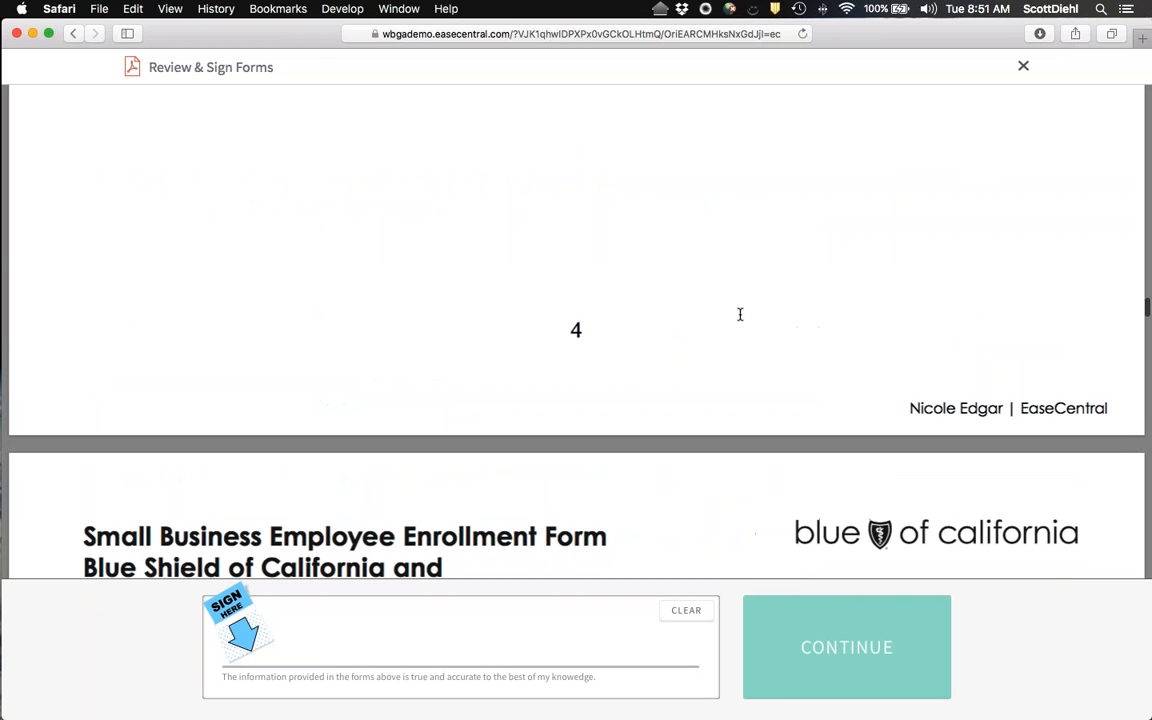
scroll(740, 314, "up", 1)
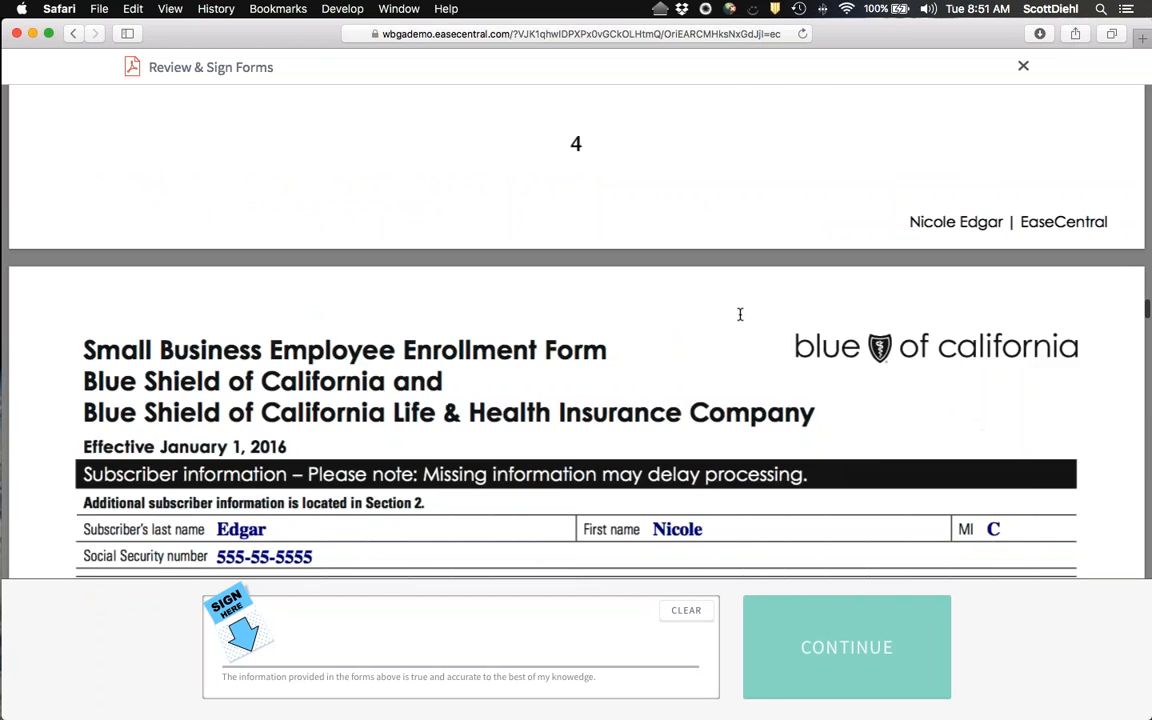
scroll(740, 314, "down", 10)
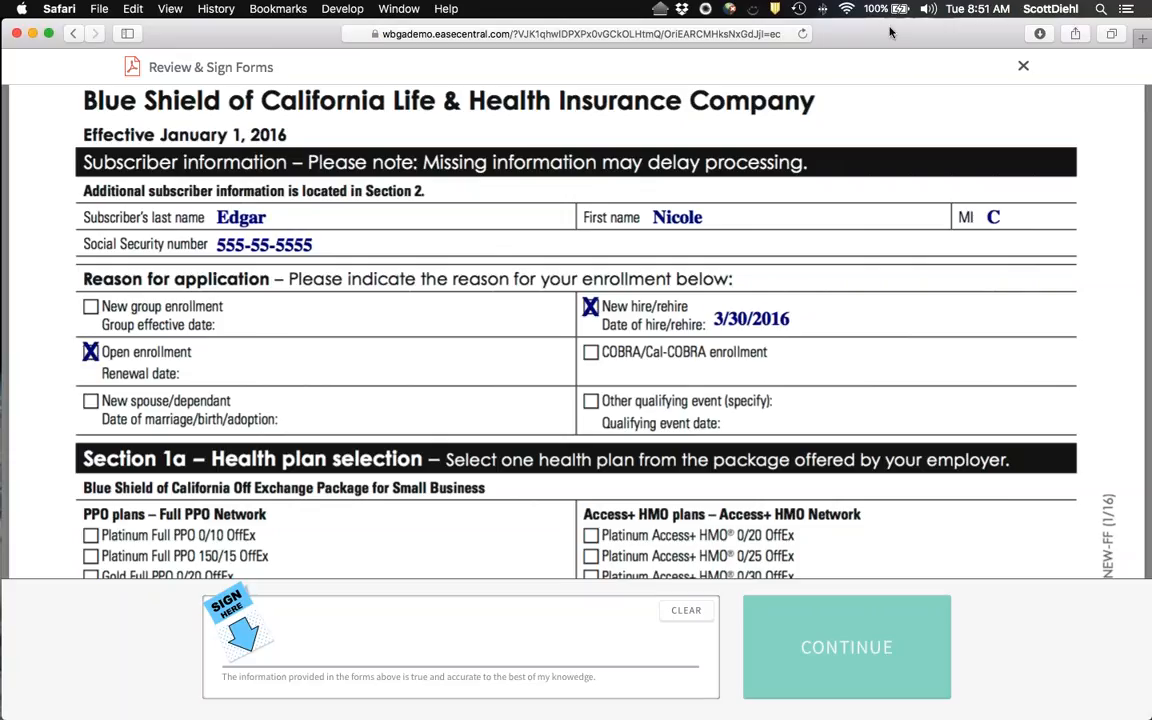
- Leave the form review, view Manage Benefits from the dashboard and return to the employee dashboard
left_click(802, 33)
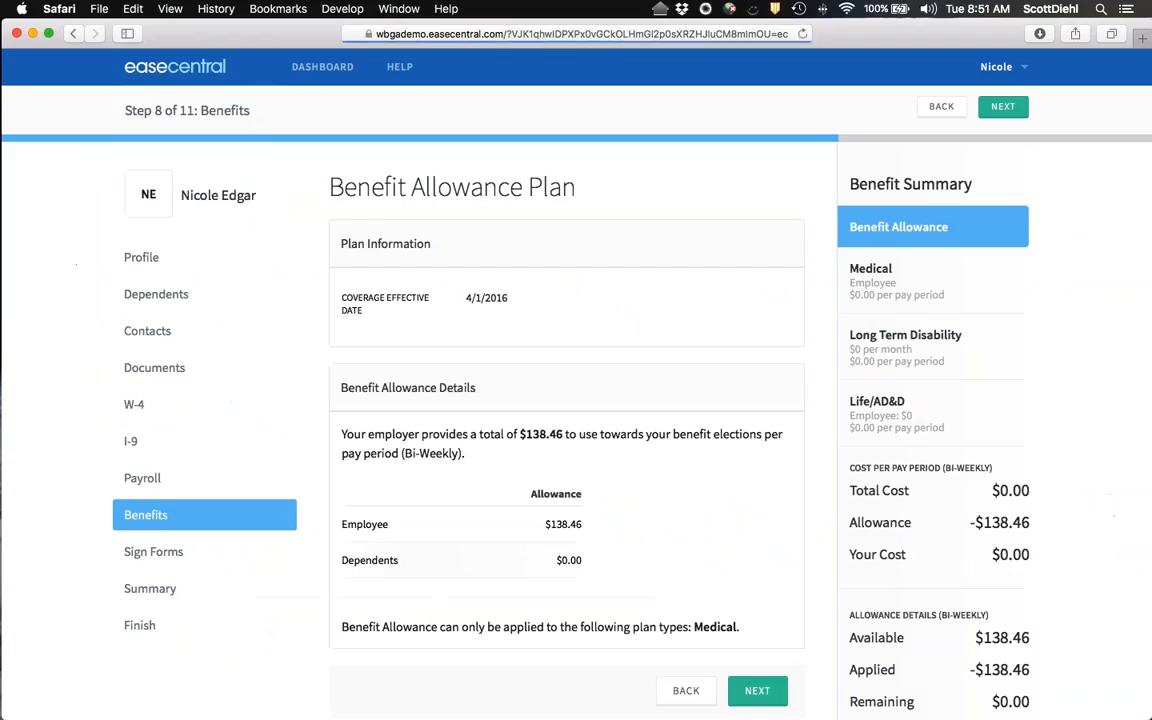
left_click(318, 67)
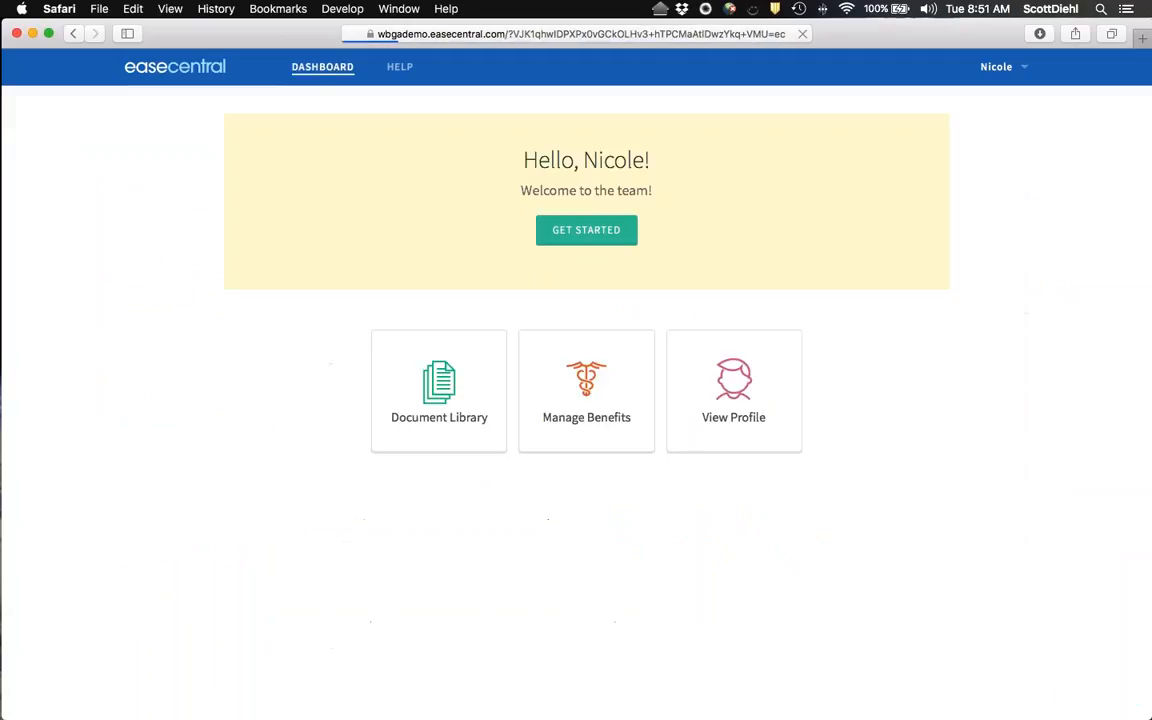
left_click(603, 400)
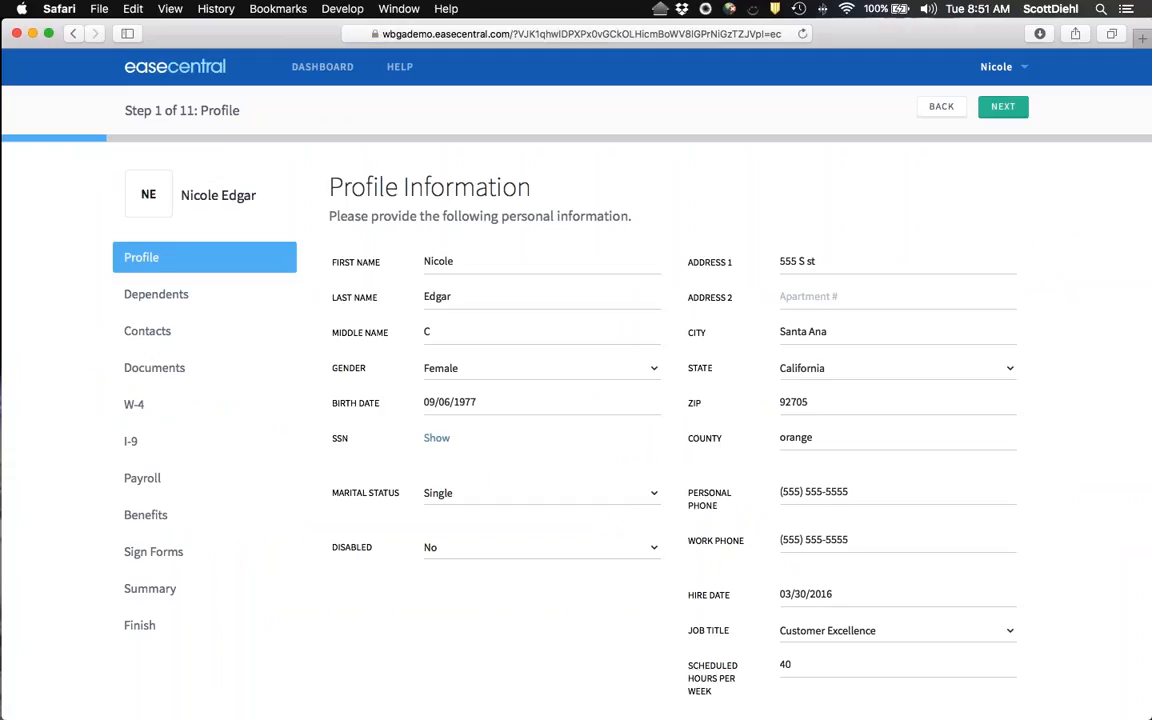
left_click(318, 67)
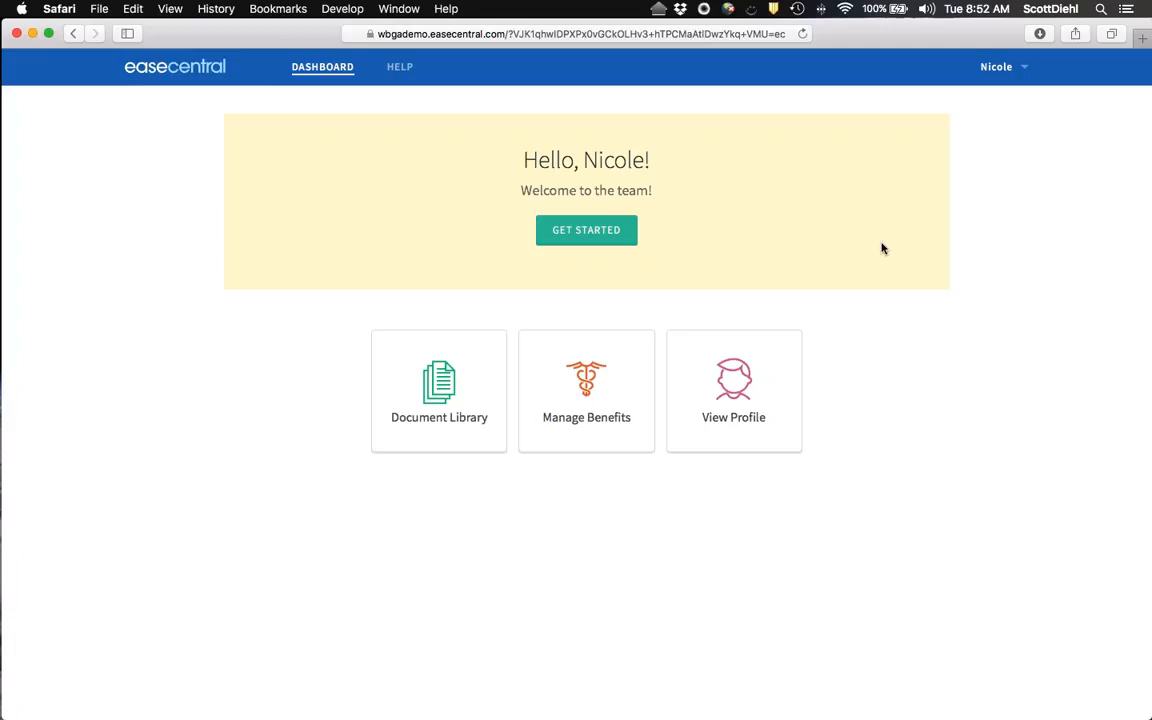
- Log in to the Word & Brown agency portal in a second browser window and search the companies for "demo"
left_click(1144, 44)
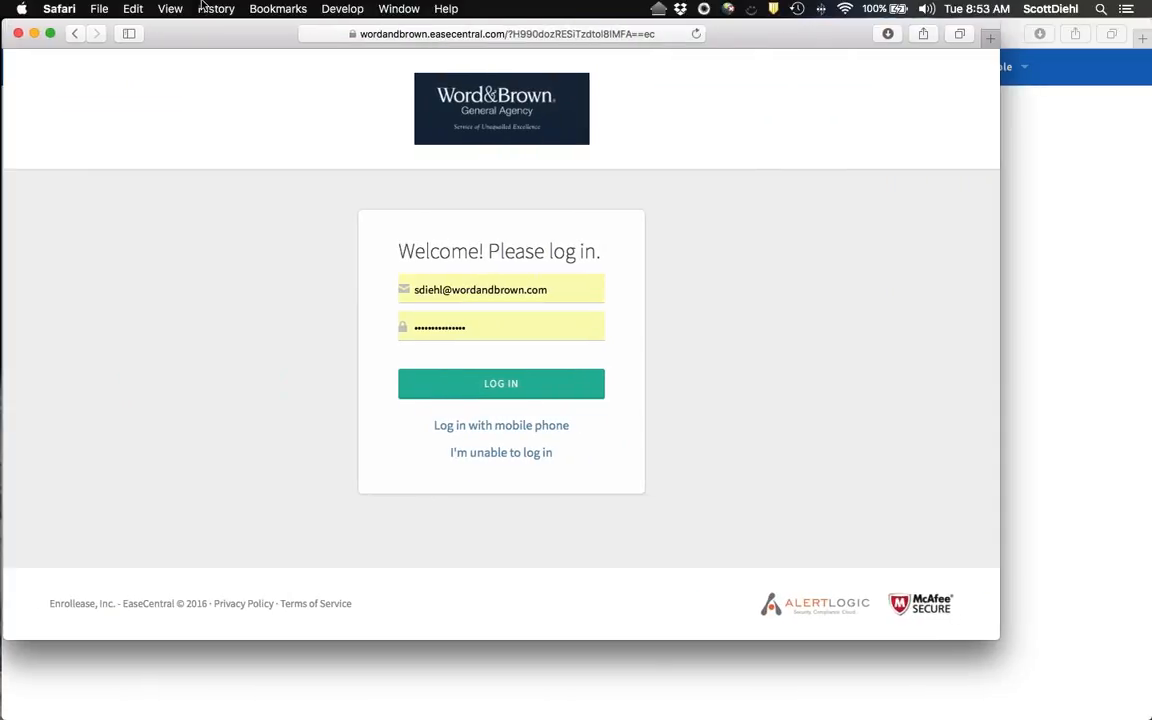
left_click_drag(1000, 639, 1150, 718)
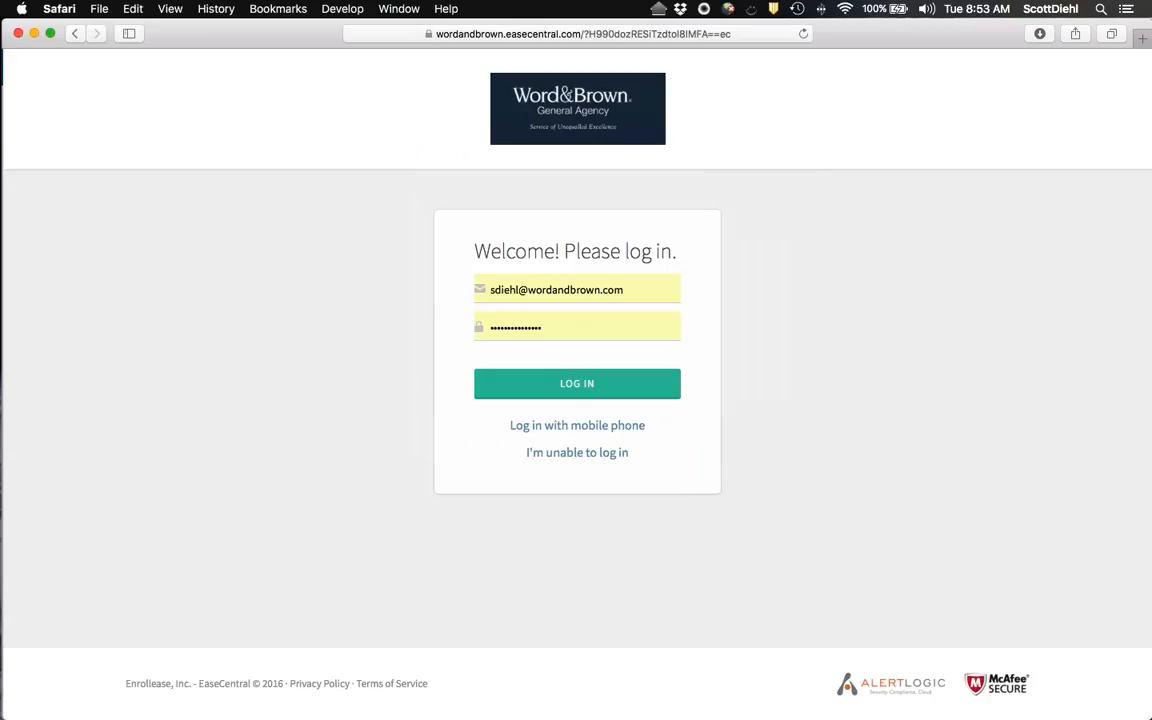
left_click(486, 383)
type("demo")
key("Return")
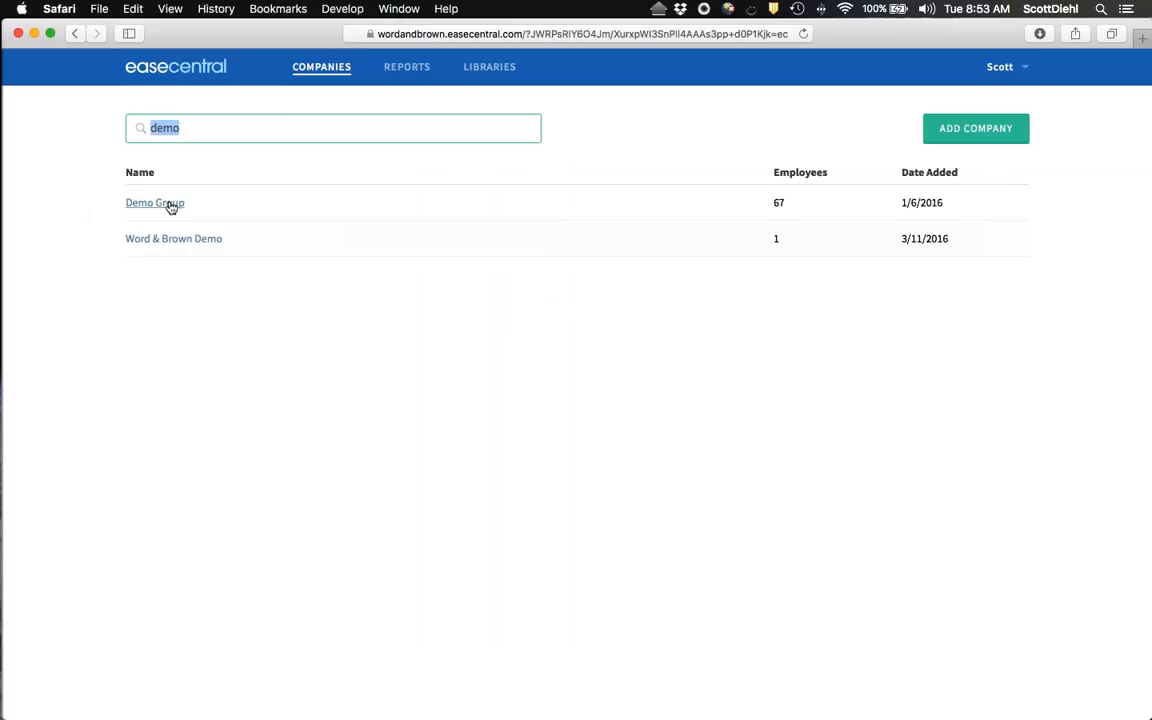
- Open the Demo Group company, check its administrative access settings and go to its employee list
left_click(170, 206)
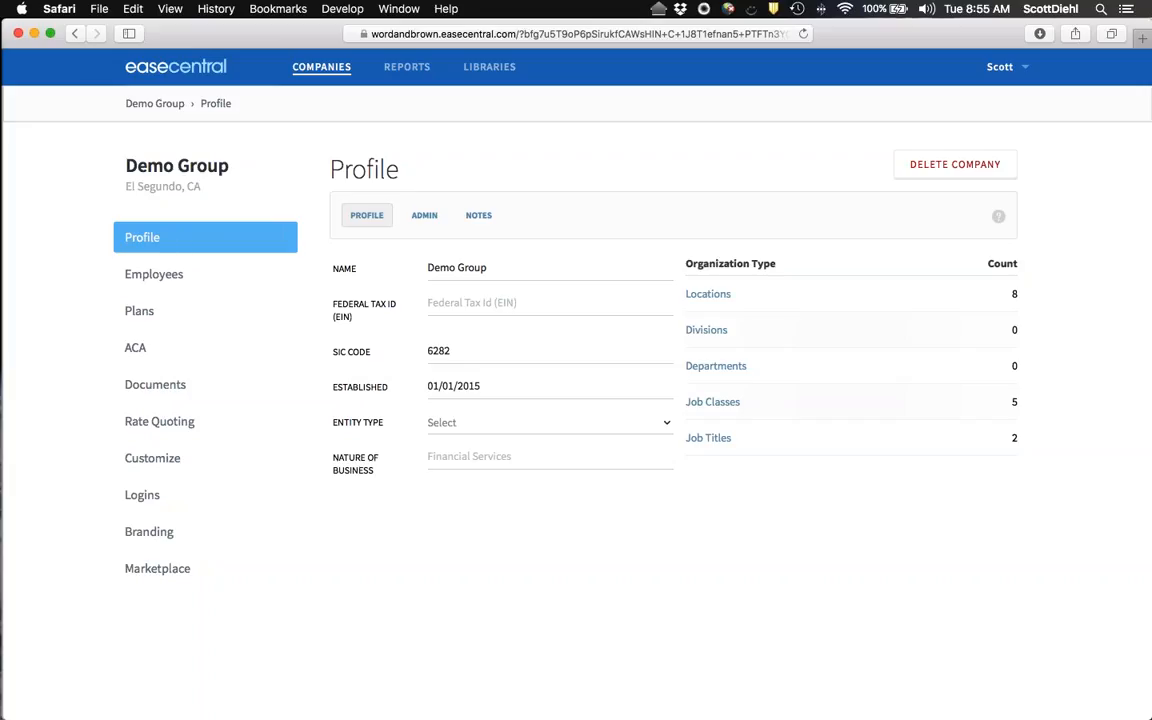
left_click(424, 218)
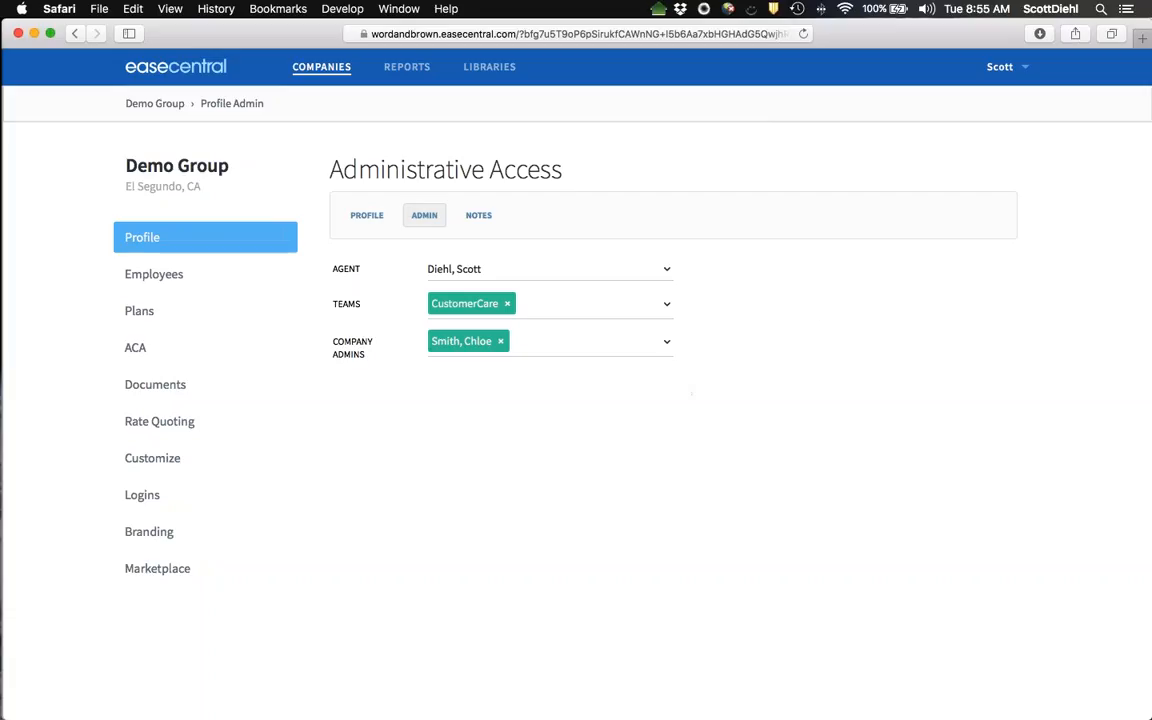
left_click(155, 274)
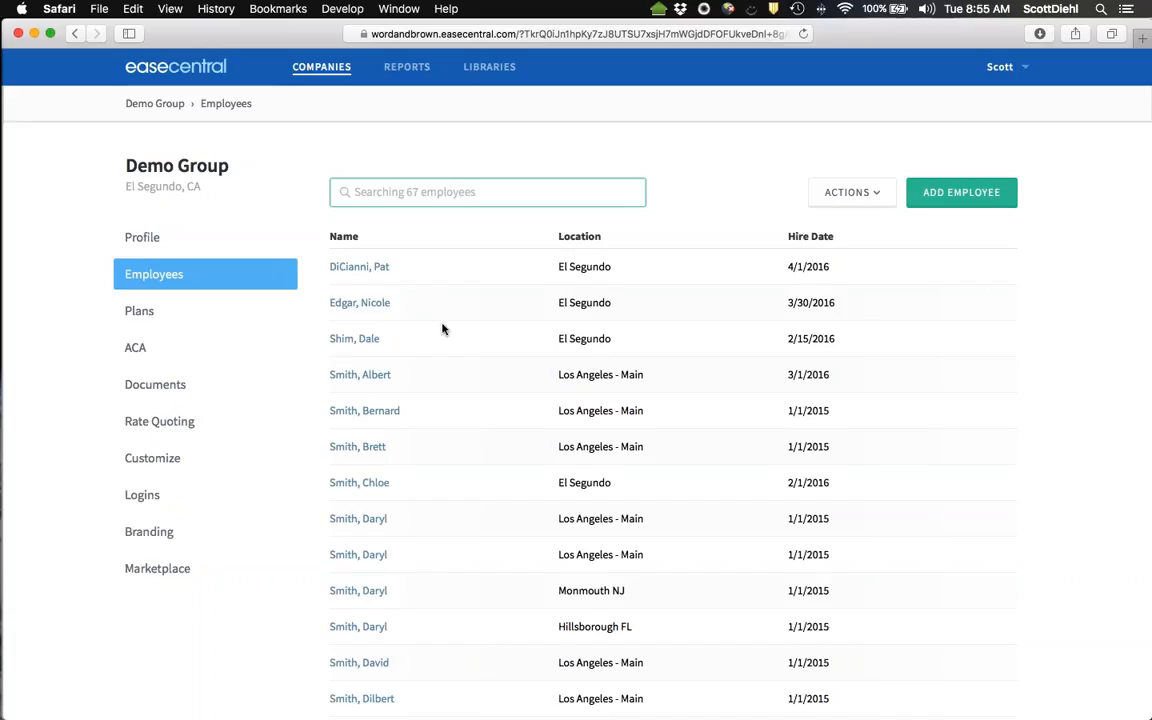
- Open the employee hired 3/30/2016 and review the personal, employment, custom and login information
left_click(365, 303)
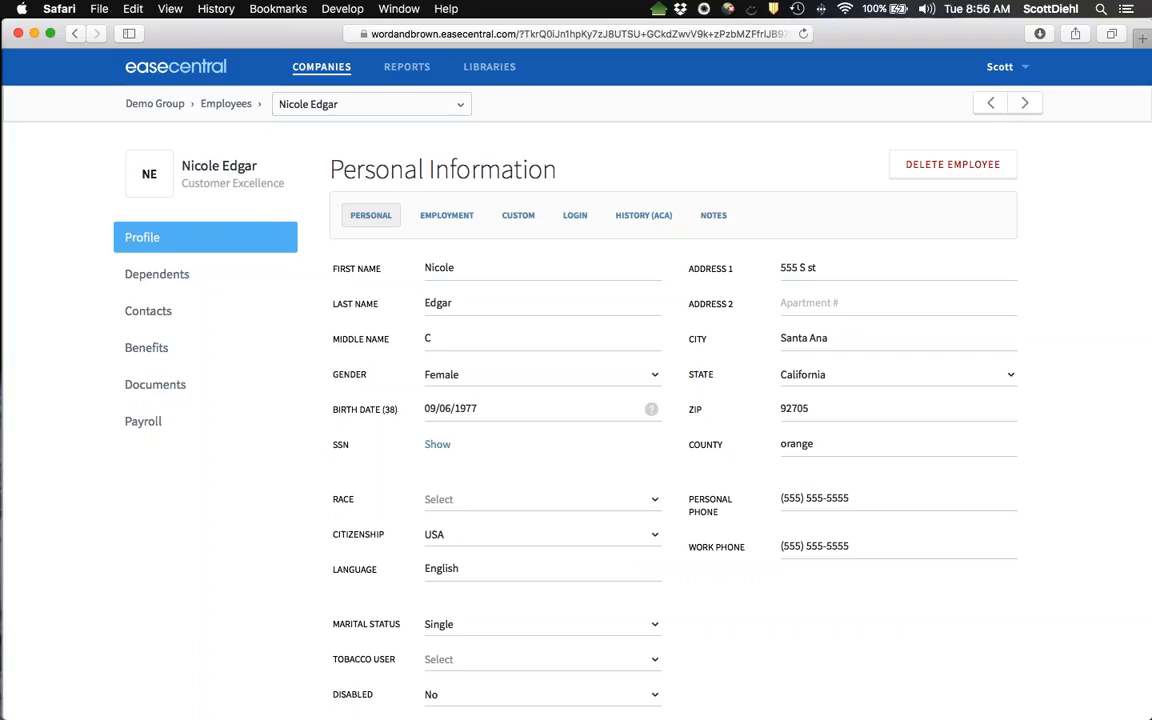
left_click(449, 221)
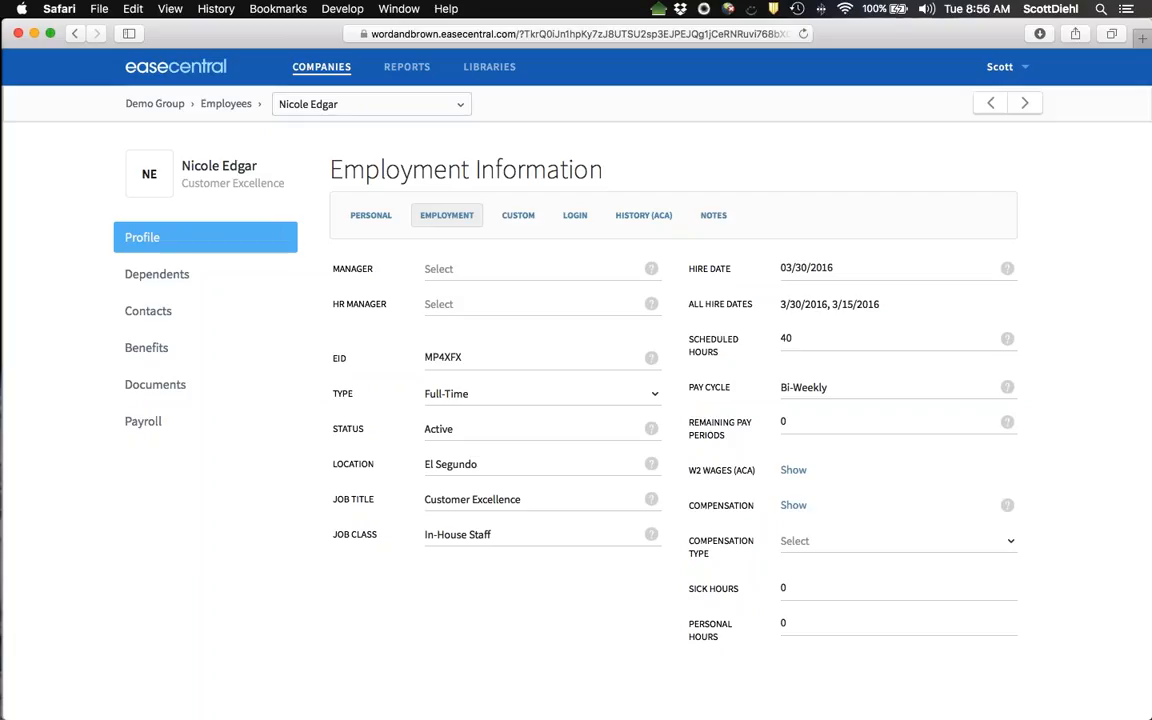
left_click(517, 219)
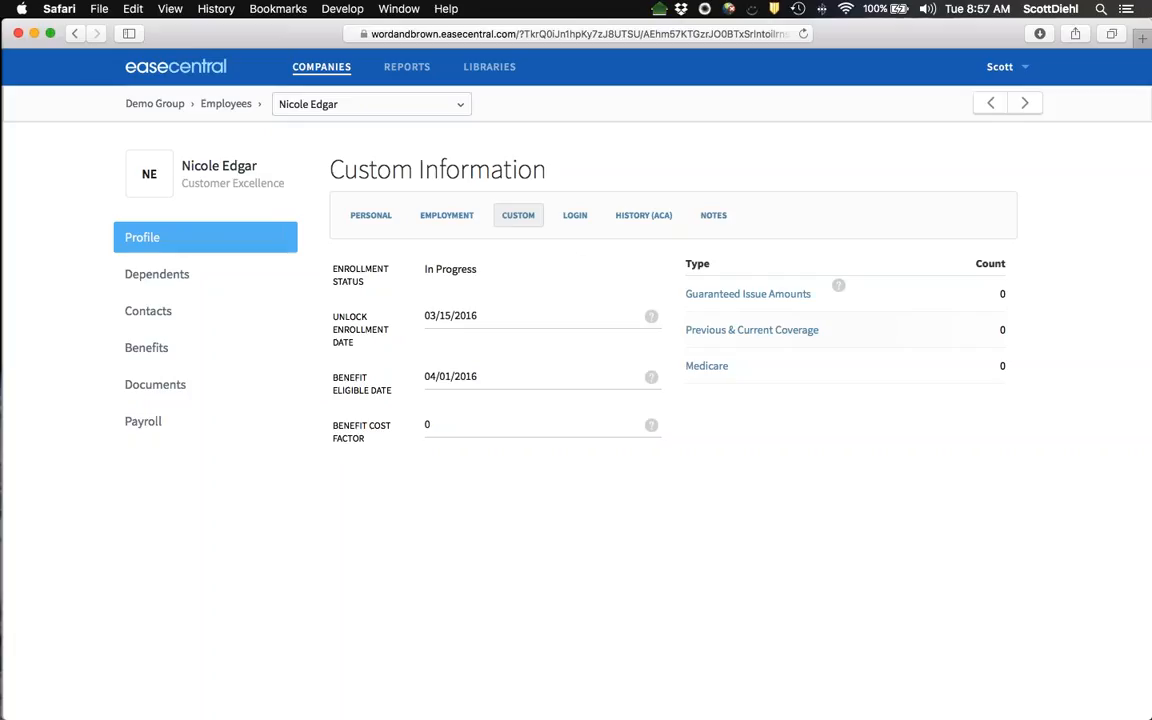
left_click(577, 218)
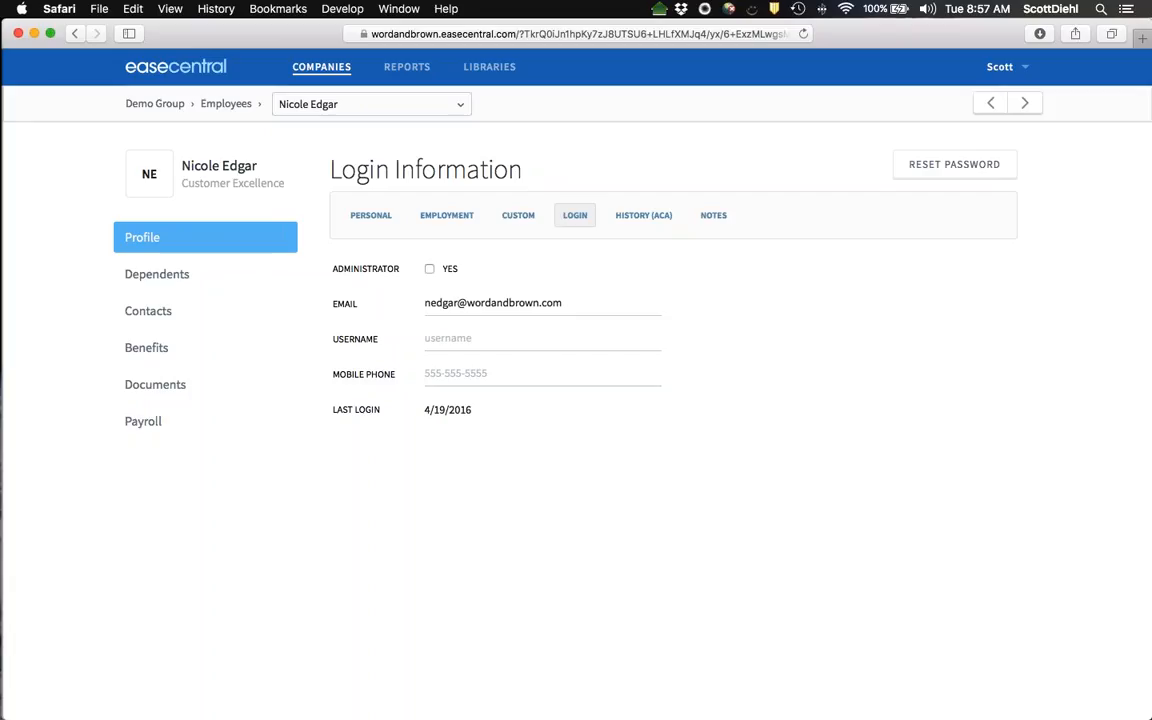
- Examine the employee's ACA history, covering both the employee changes and the benefit election history
left_click(643, 218)
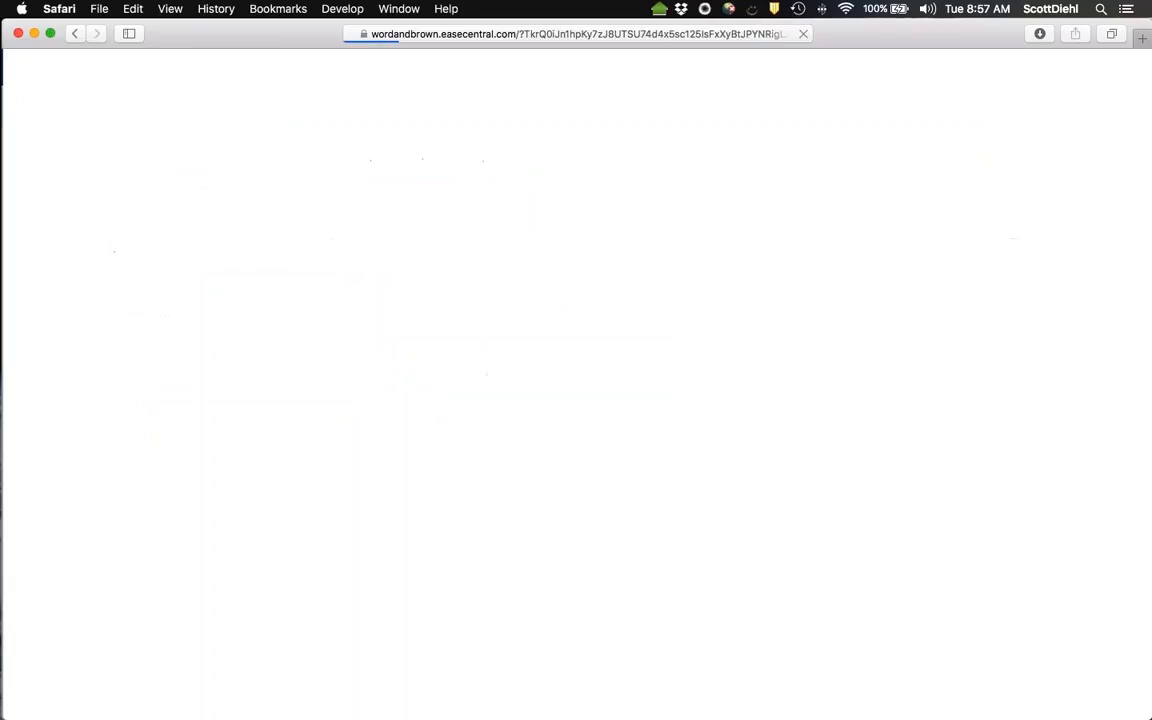
scroll(1120, 345, "down", 2)
scroll(1120, 345, "down", 5)
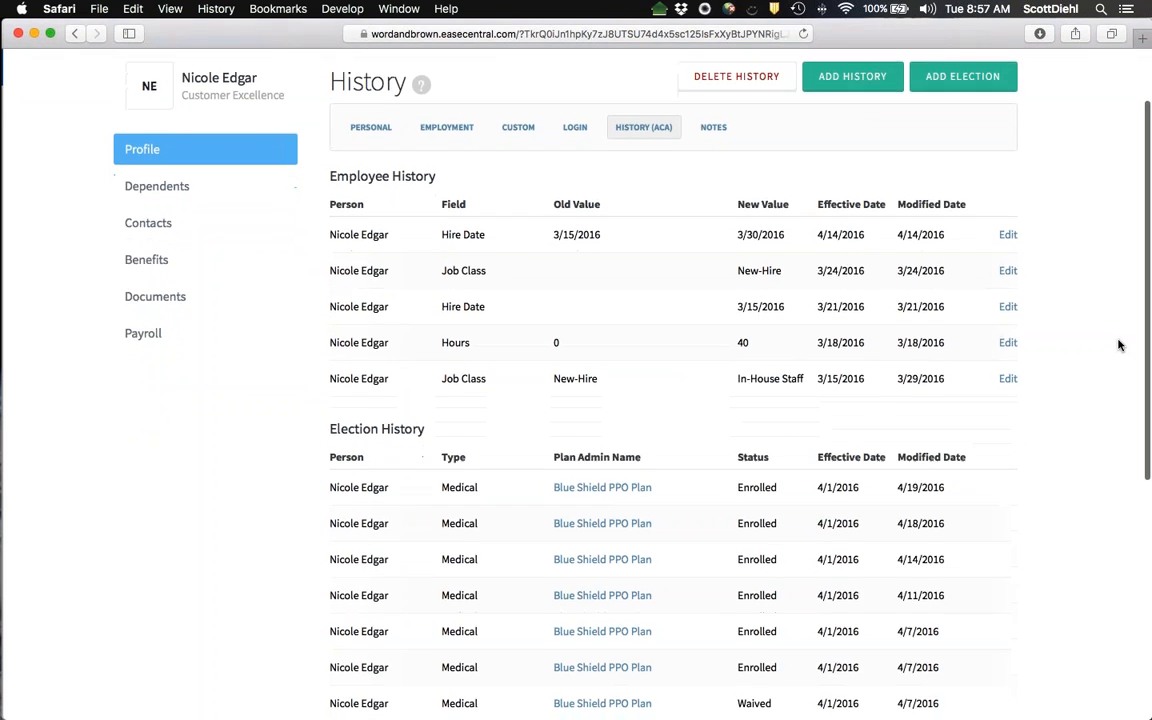
scroll(1120, 345, "down", 6)
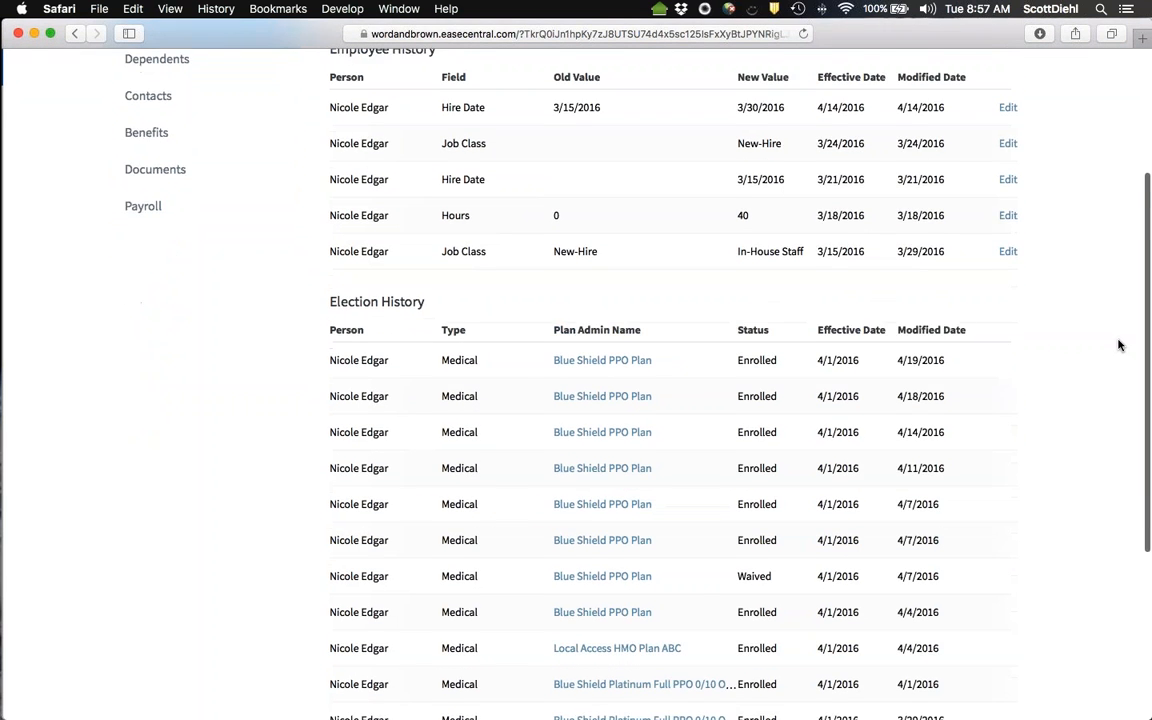
scroll(1120, 345, "up", 13)
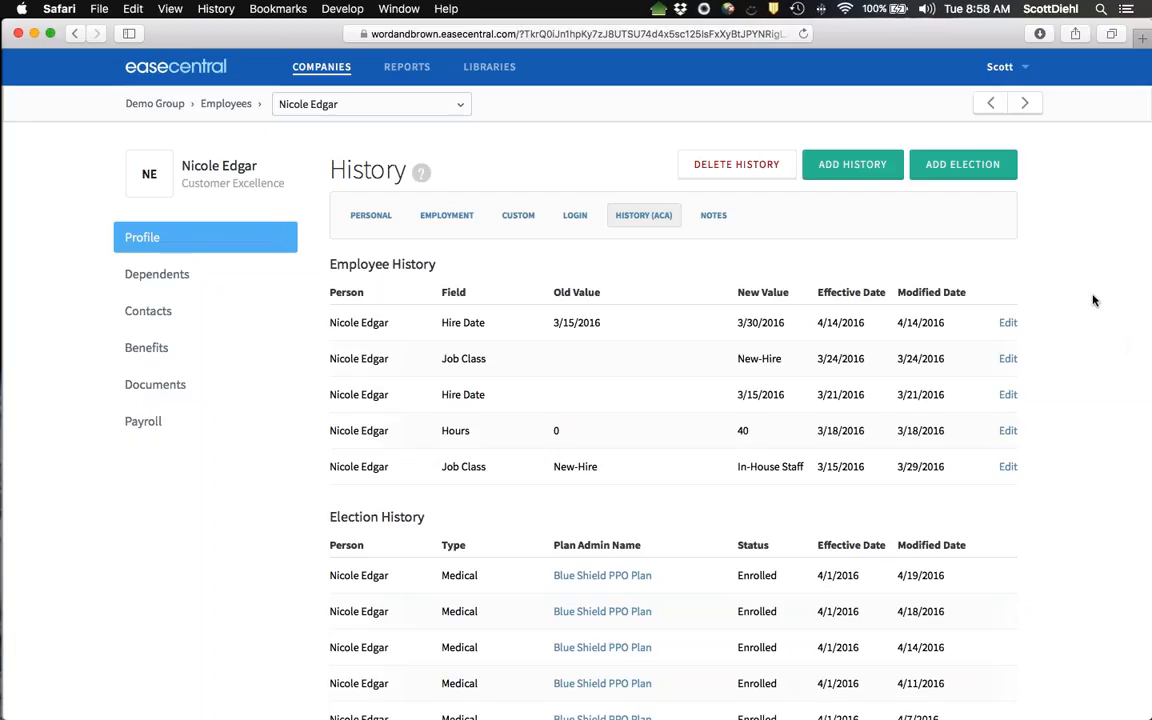
scroll(1093, 299, "up", 1)
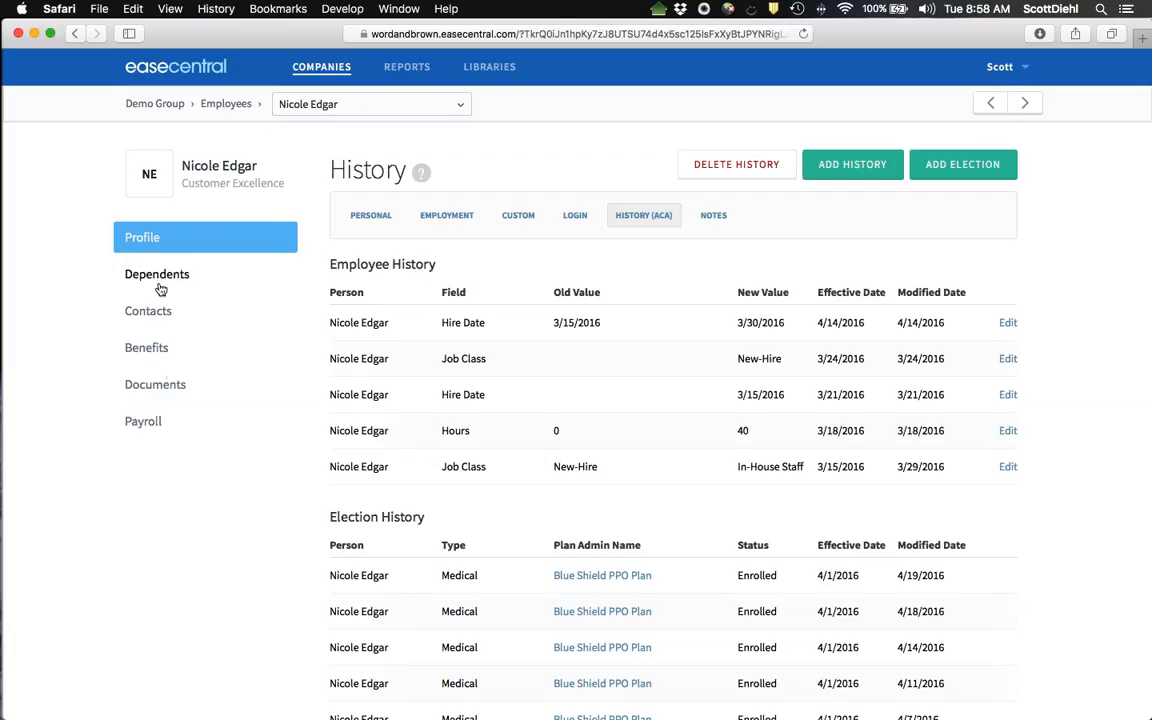
- Review the employee's benefit allowance plan and continue to the medical plan election
left_click(143, 347)
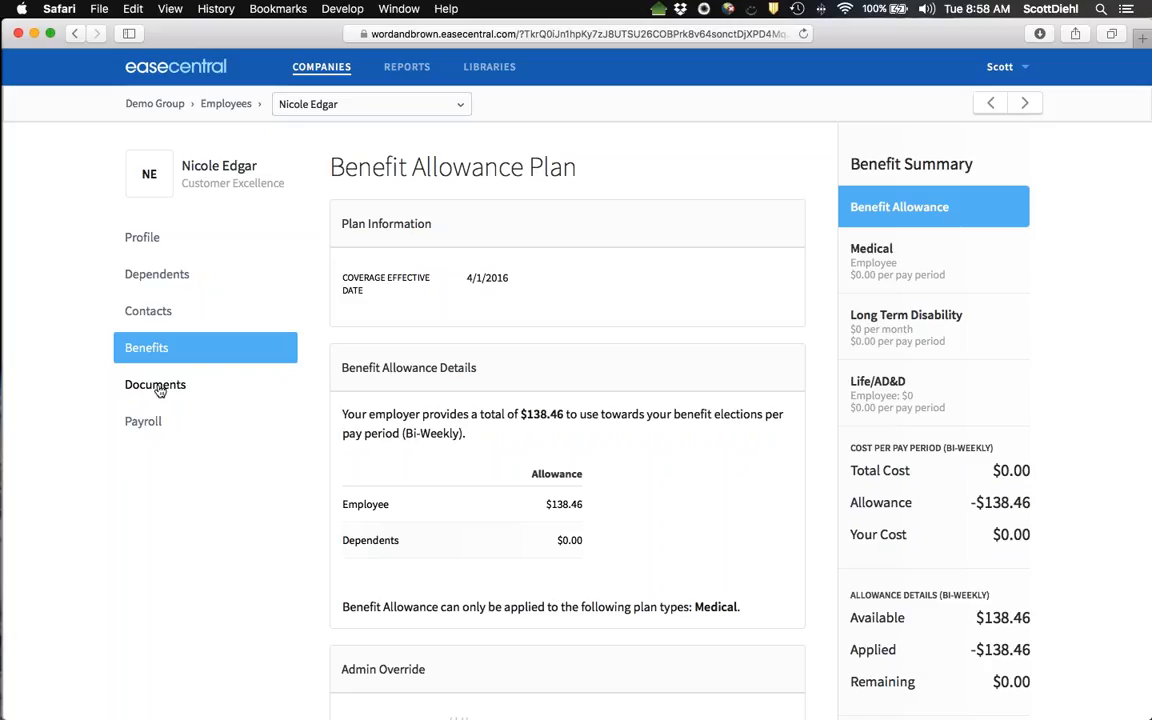
scroll(802, 399, "down", 5)
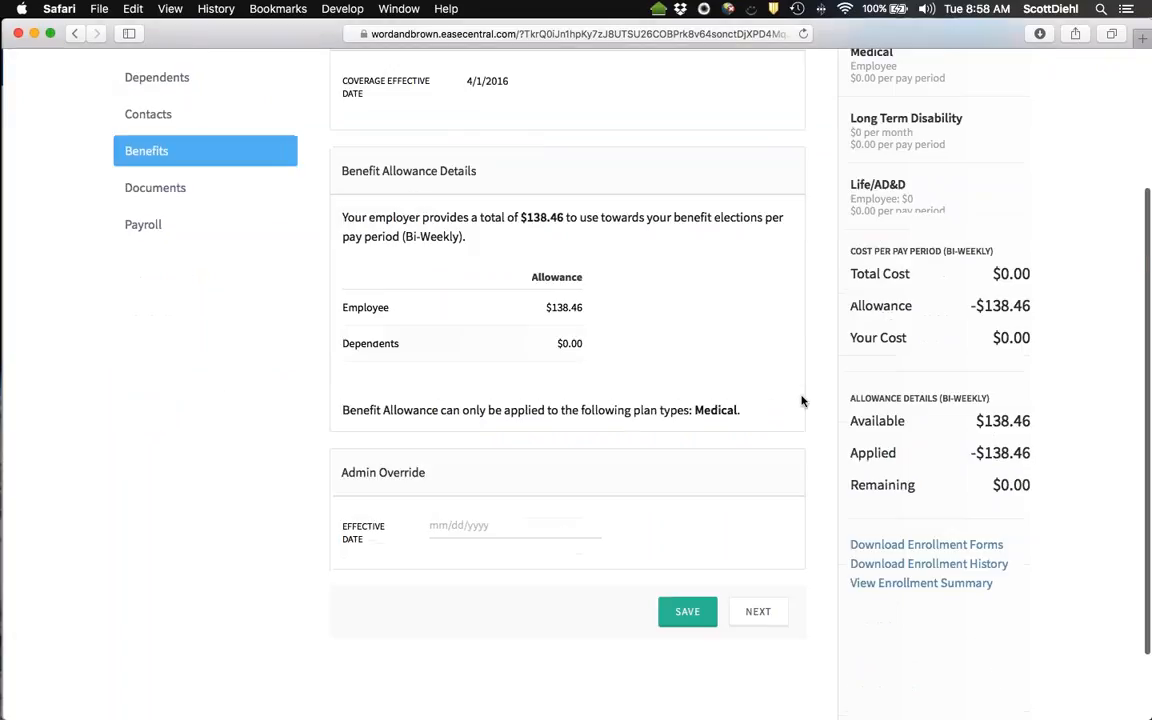
left_click(760, 521)
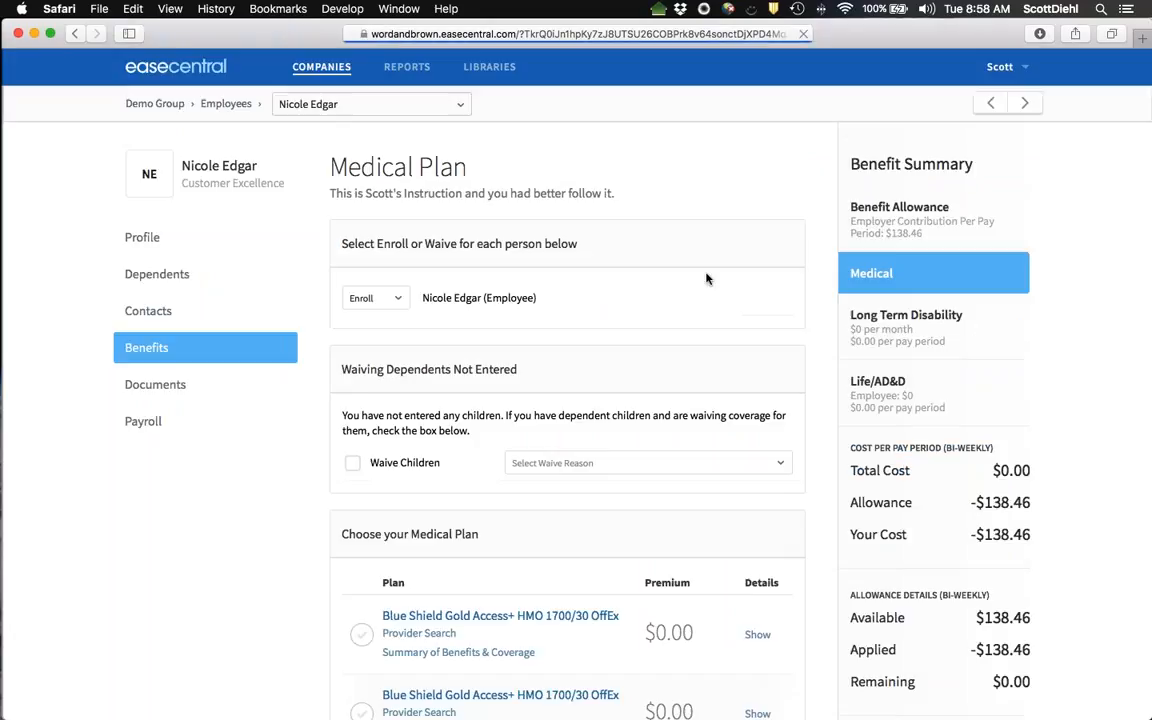
- Switch the employee's medical election to Waive and back to Enroll
left_click(403, 300)
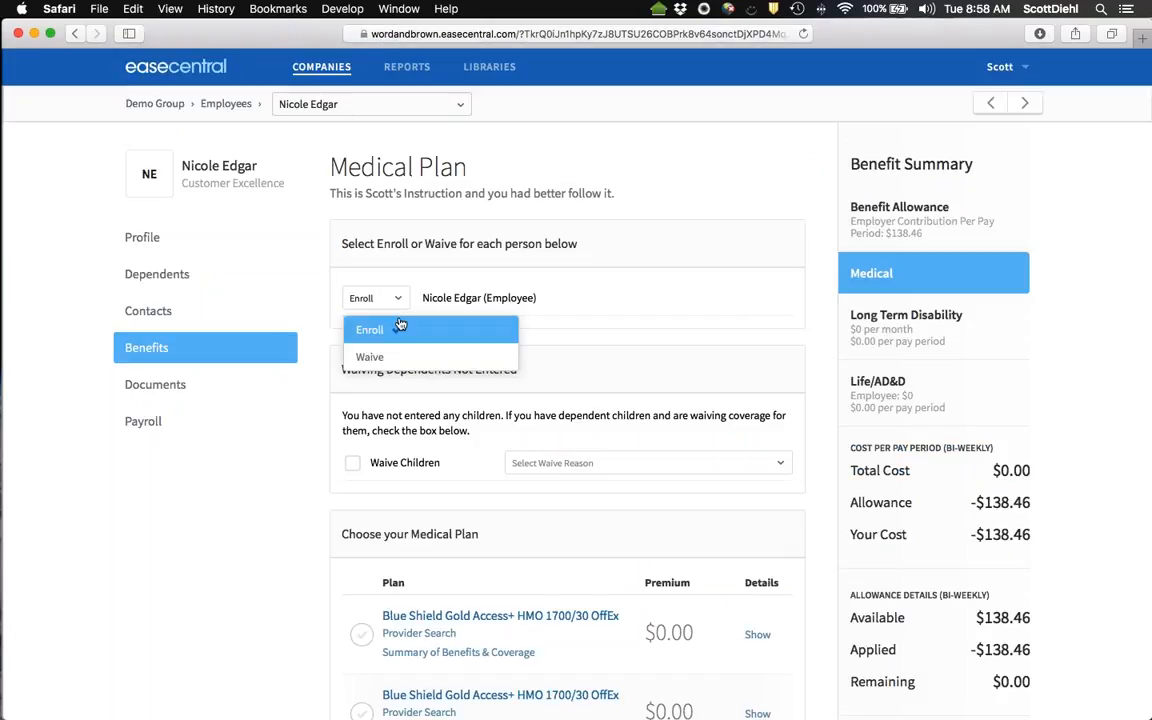
left_click(360, 355)
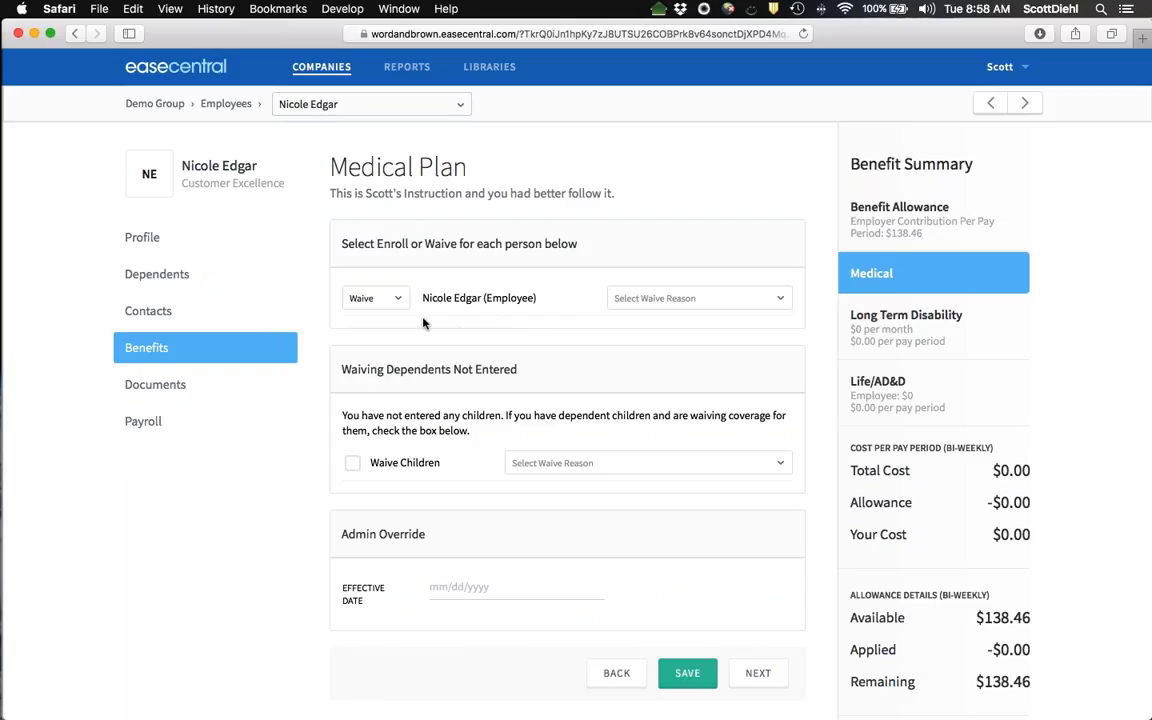
left_click(400, 303)
left_click(398, 329)
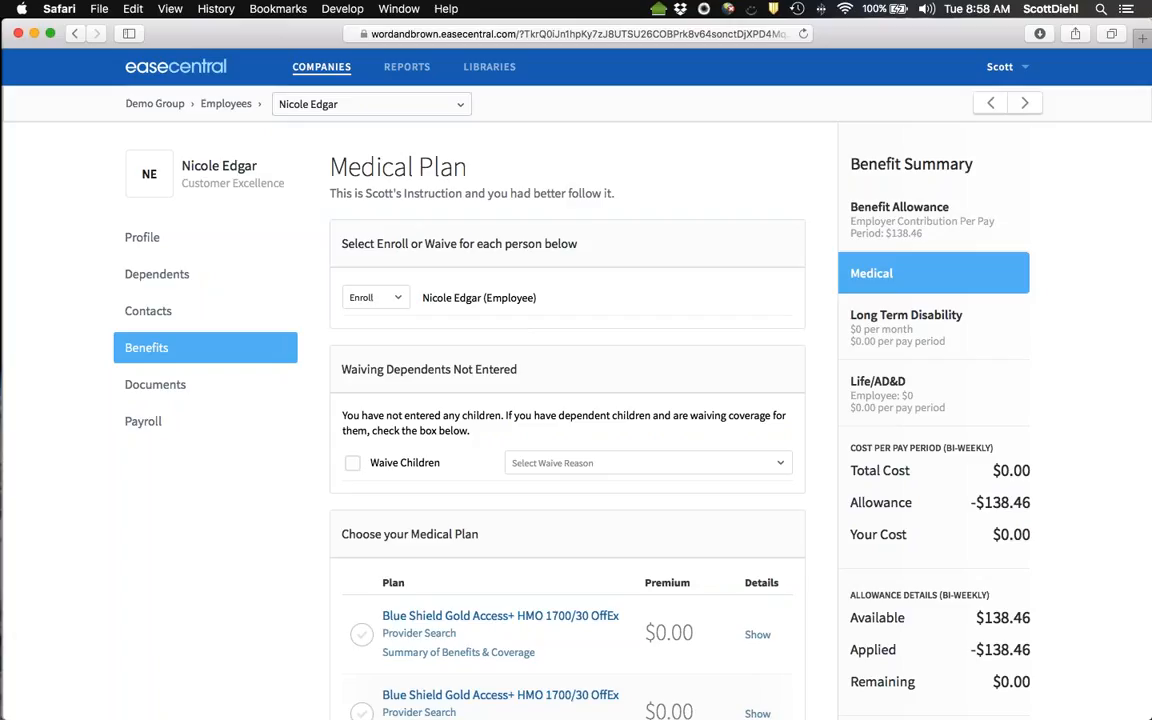
- Check the employee's shared documents and return to the Demo Group employee list
left_click(150, 386)
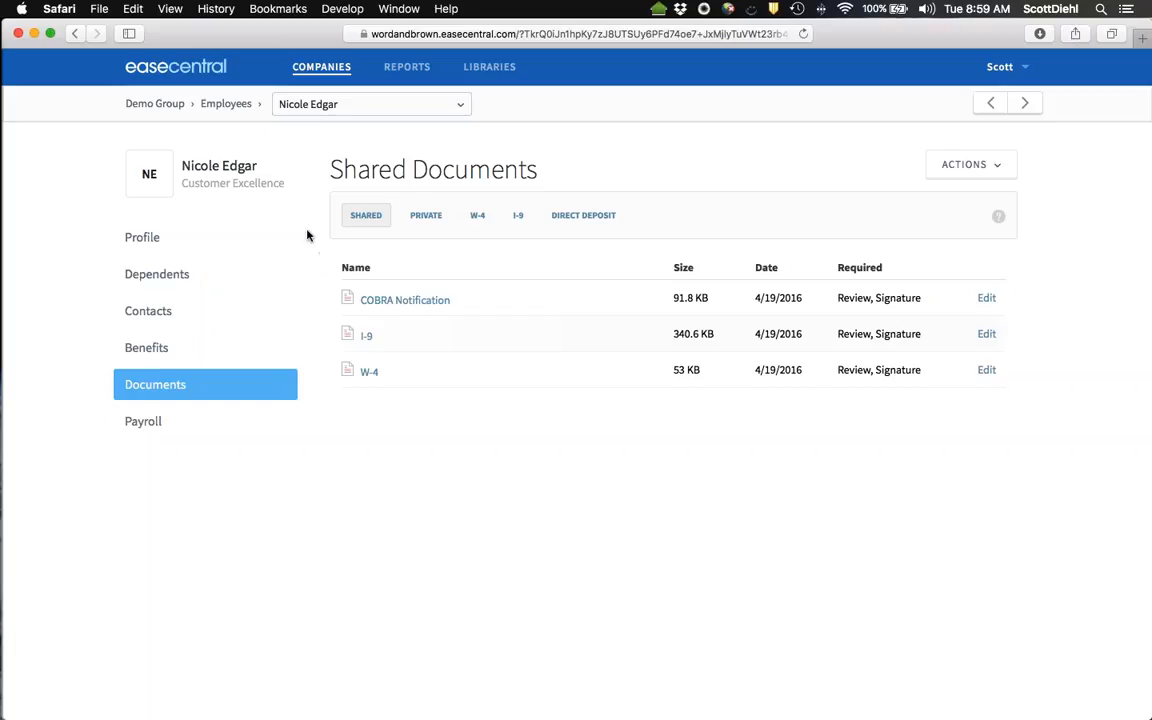
left_click(154, 104)
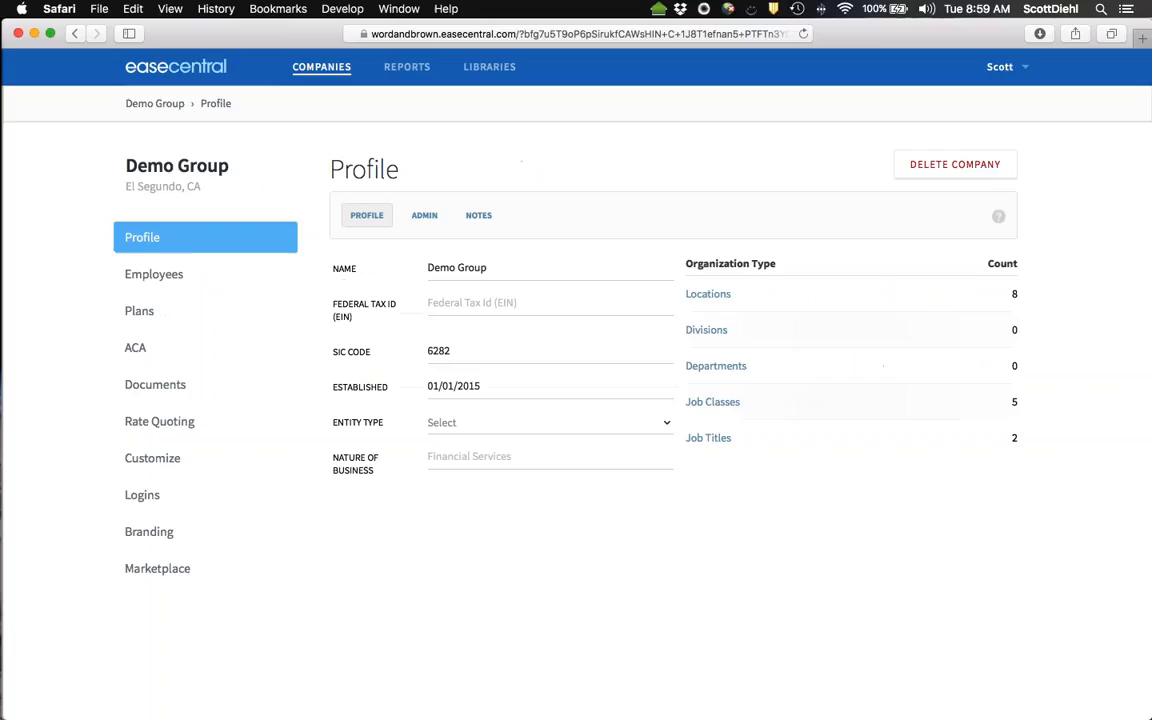
left_click(160, 276)
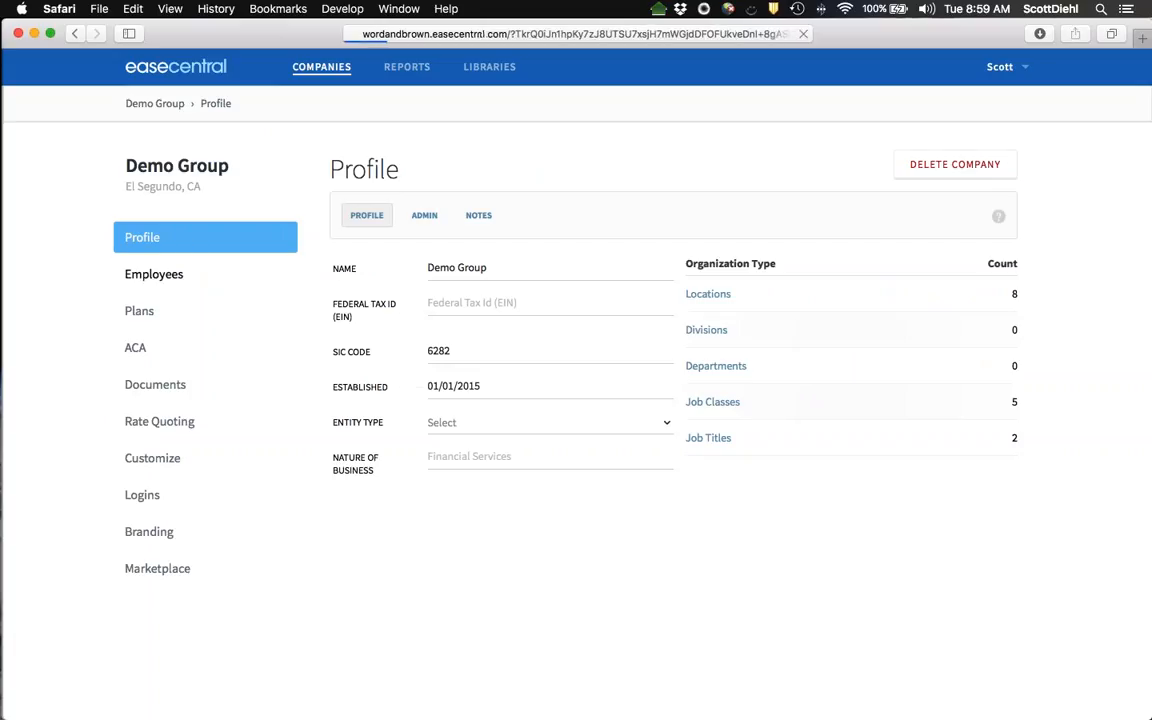
- Look over the employee list's import, census and status-filter actions, and activate the employee search
left_click(876, 194)
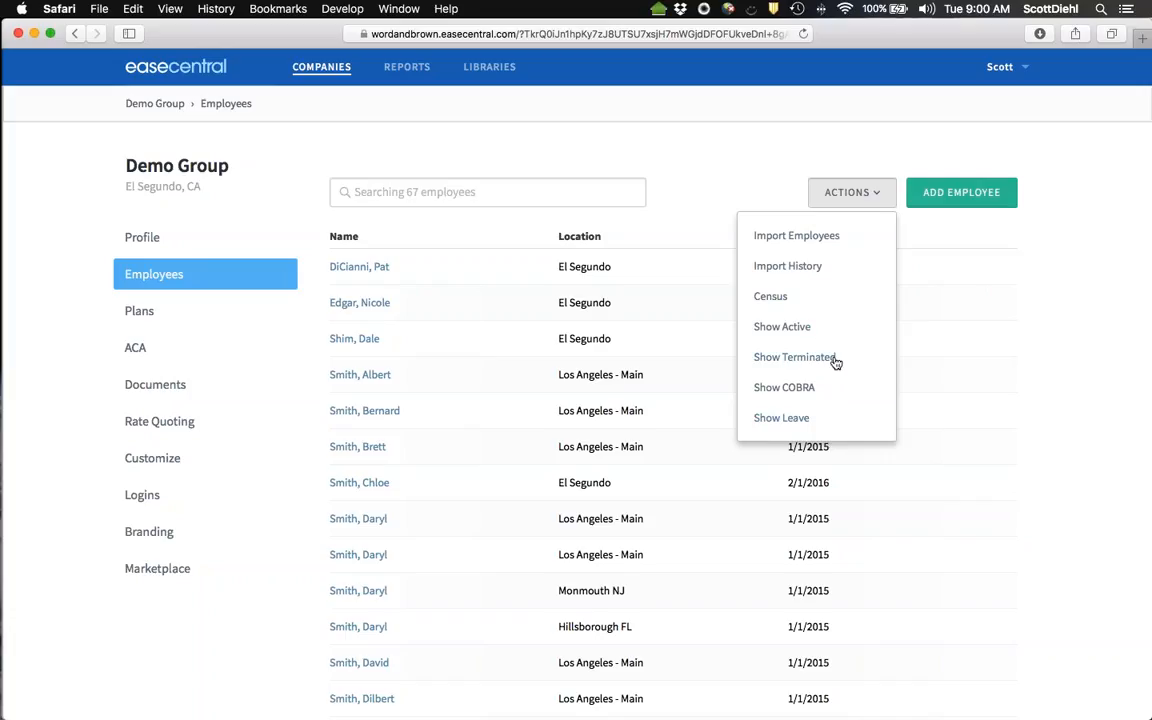
left_click(704, 143)
left_click(457, 192)
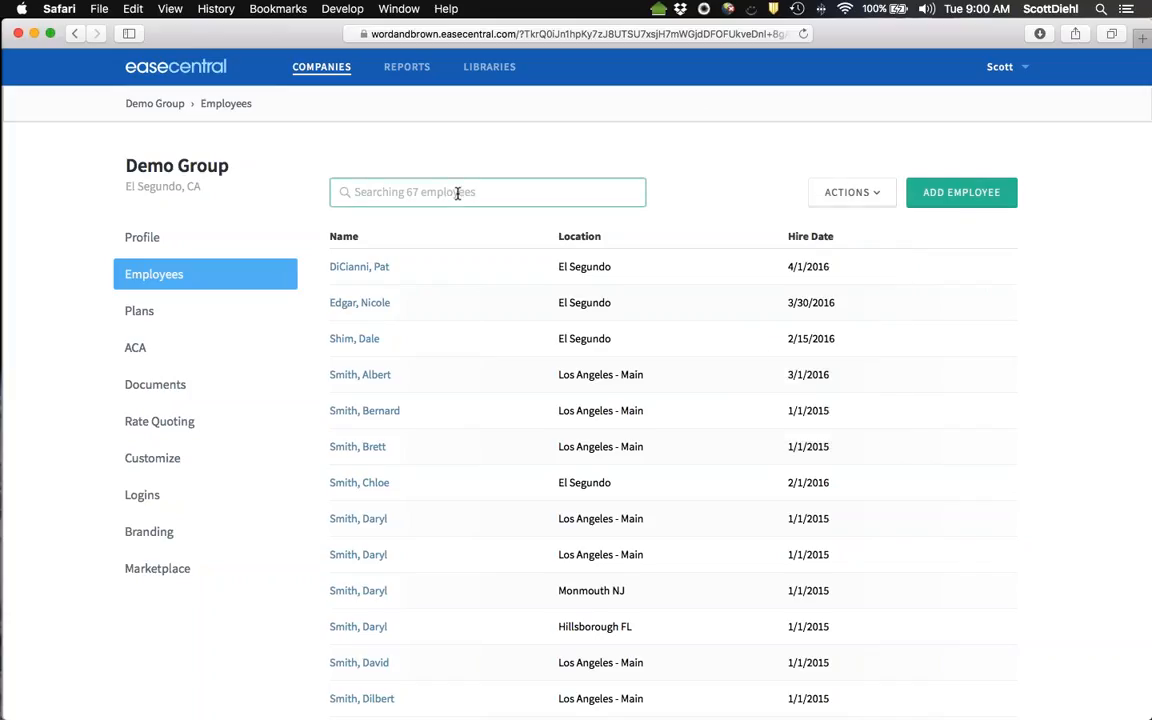
- Browse the open benefit plans of Demo Group, checking their types and effective dates
left_click(140, 312)
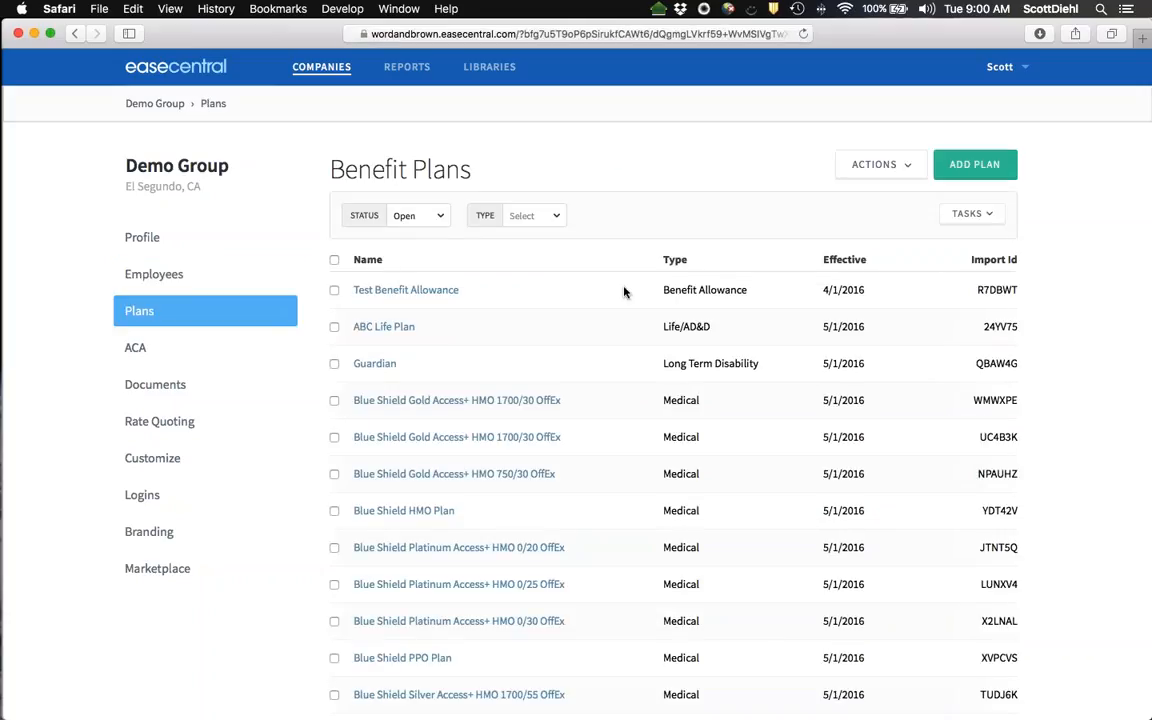
scroll(621, 318, "down", 2)
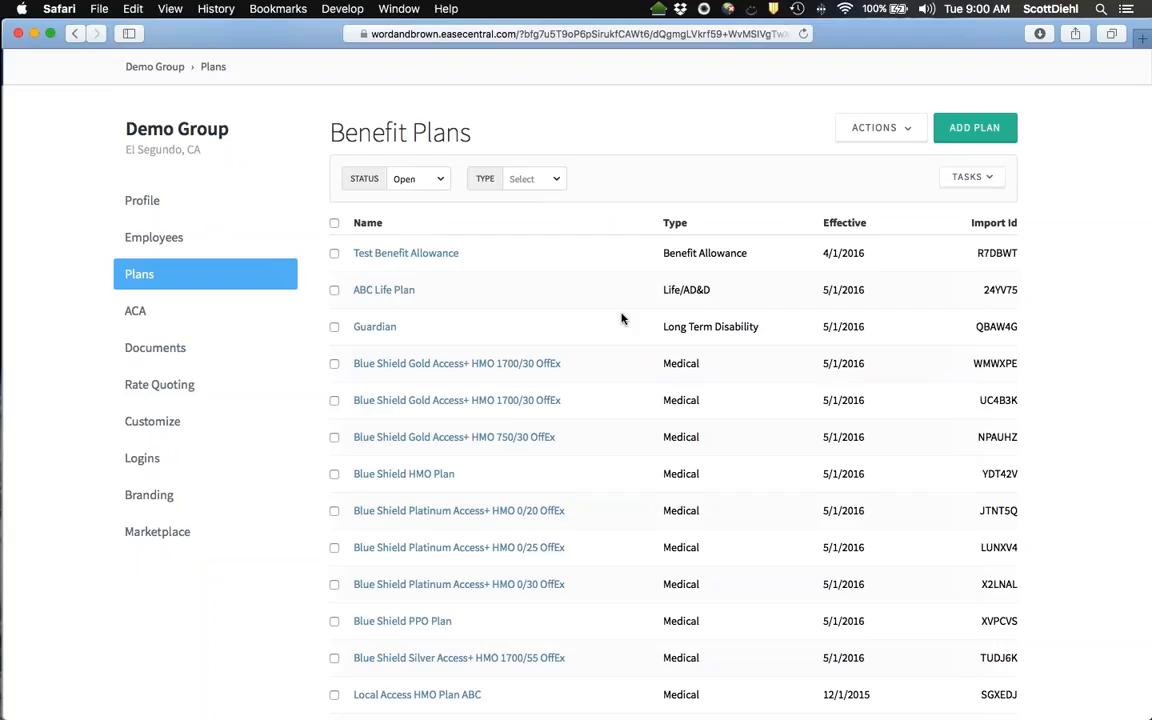
scroll(621, 318, "down", 2)
scroll(621, 318, "down", 2)
scroll(621, 318, "down", 1)
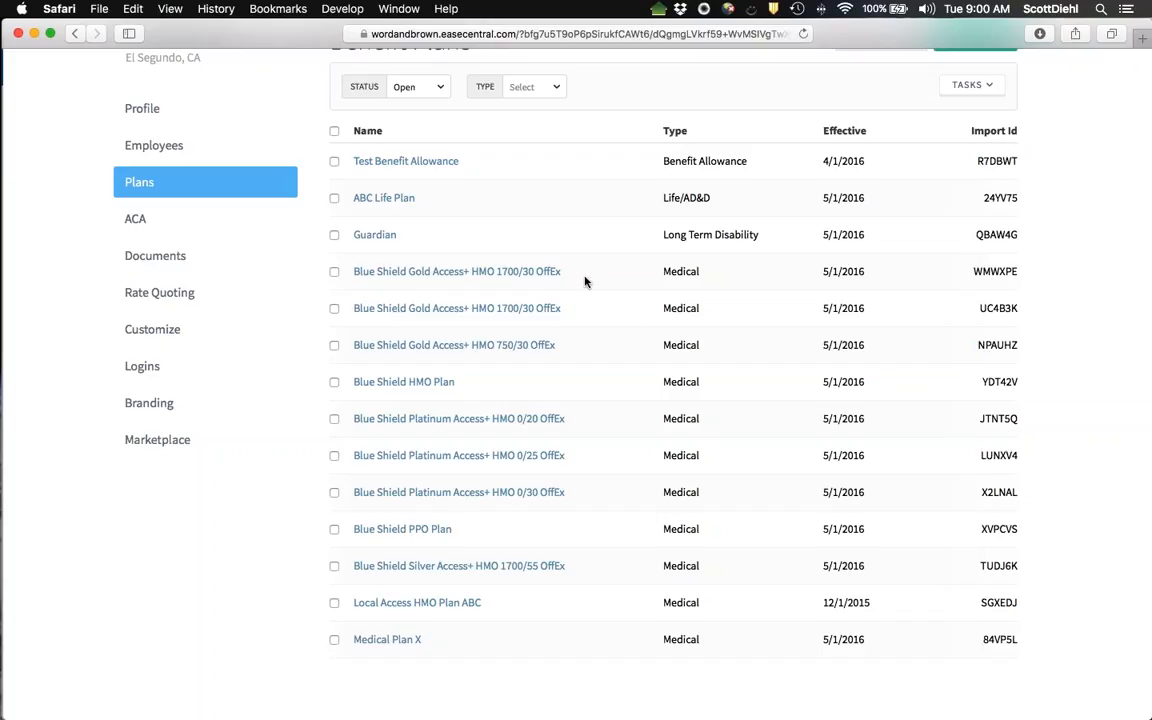
- Open the first Blue Shield Gold Access+ HMO 1700/30 OffEx plan and review its profile, including carrier, names and enrollment dates
left_click(534, 283)
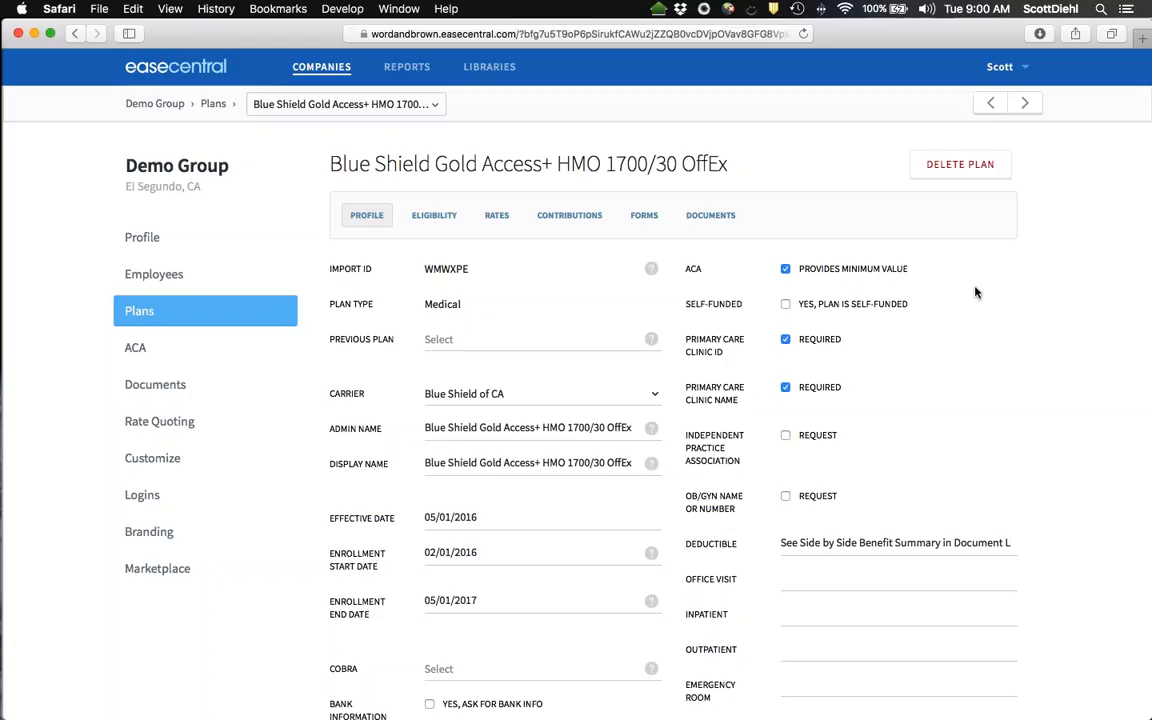
scroll(950, 290, "down", 1)
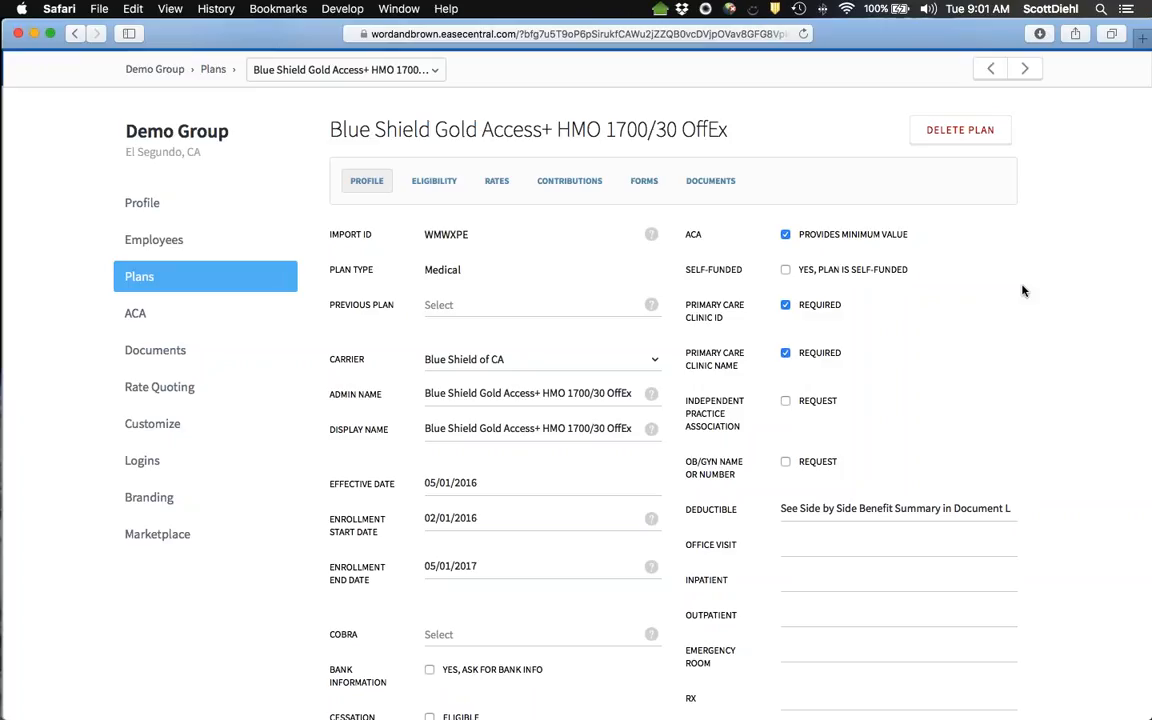
scroll(1022, 290, "down", 2)
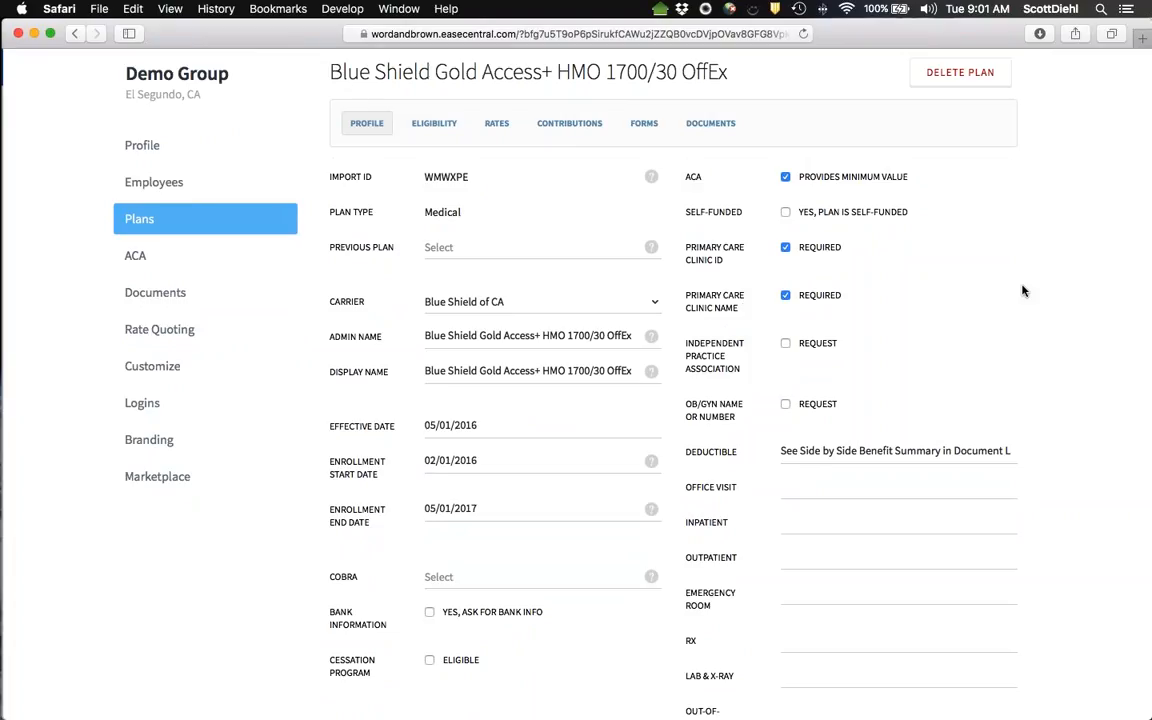
scroll(606, 219, "down", 2)
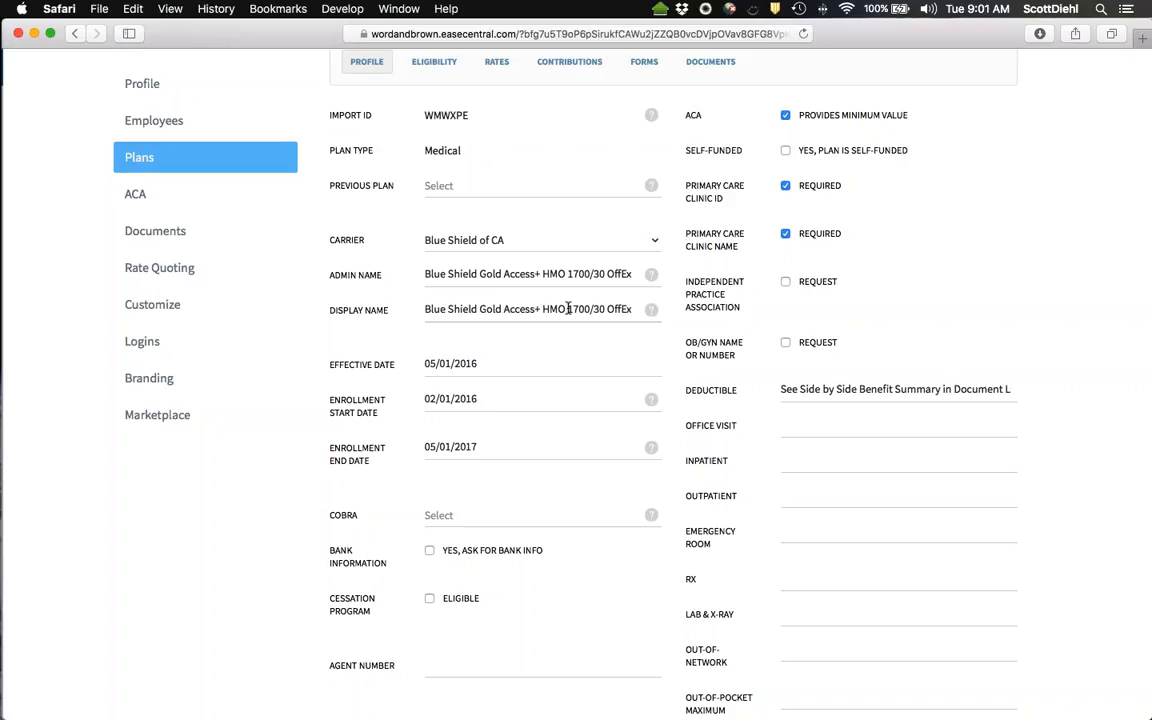
scroll(568, 309, "down", 1)
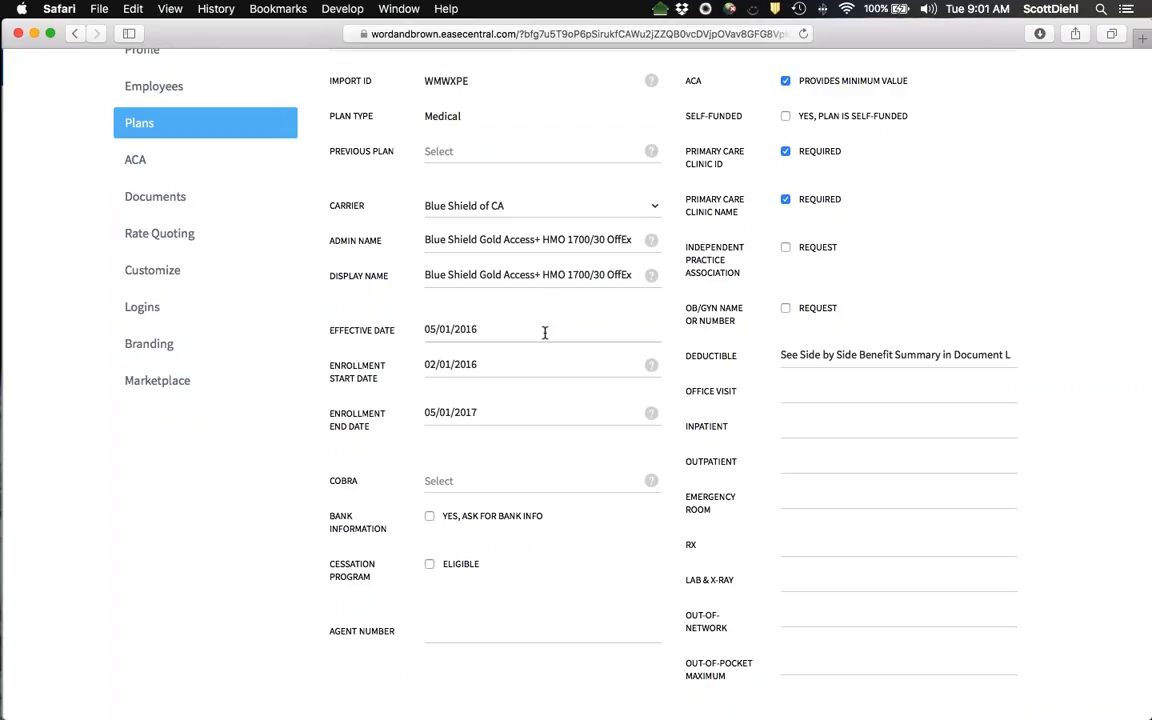
scroll(545, 332, "down", 3)
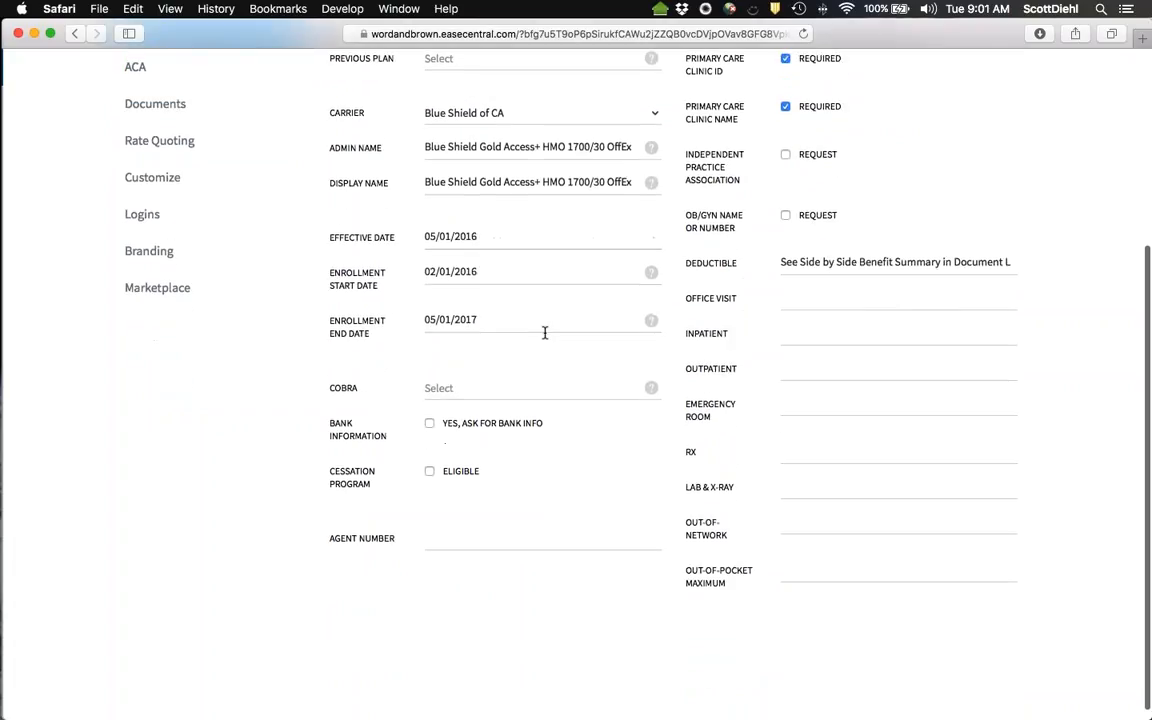
- Examine the plan's COBRA eligibility options without choosing one and look over the rest of the plan profile
left_click(530, 385)
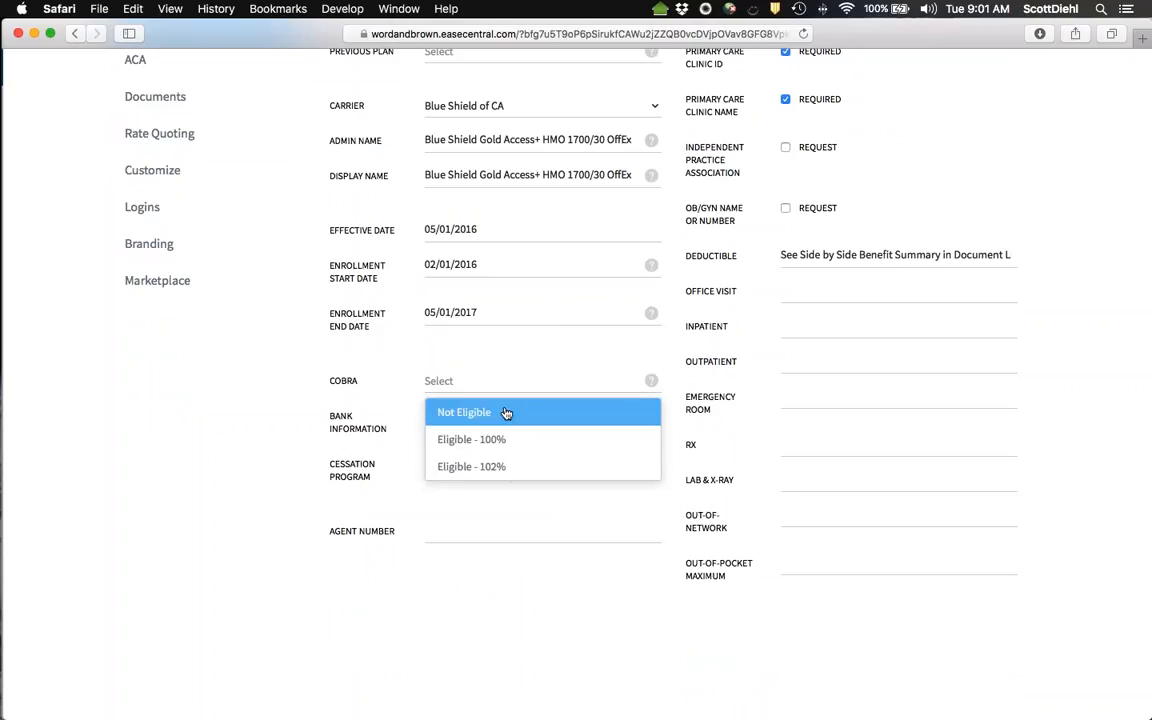
left_click(504, 363)
scroll(504, 363, "down", 1)
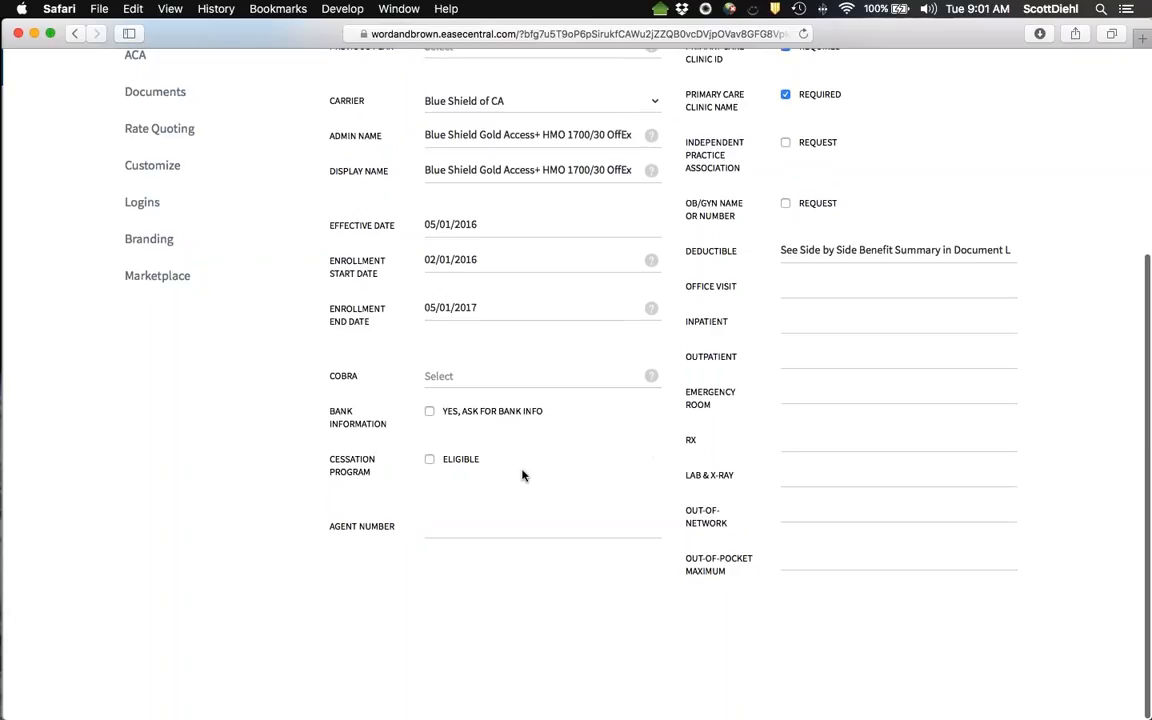
scroll(586, 481, "up", 3)
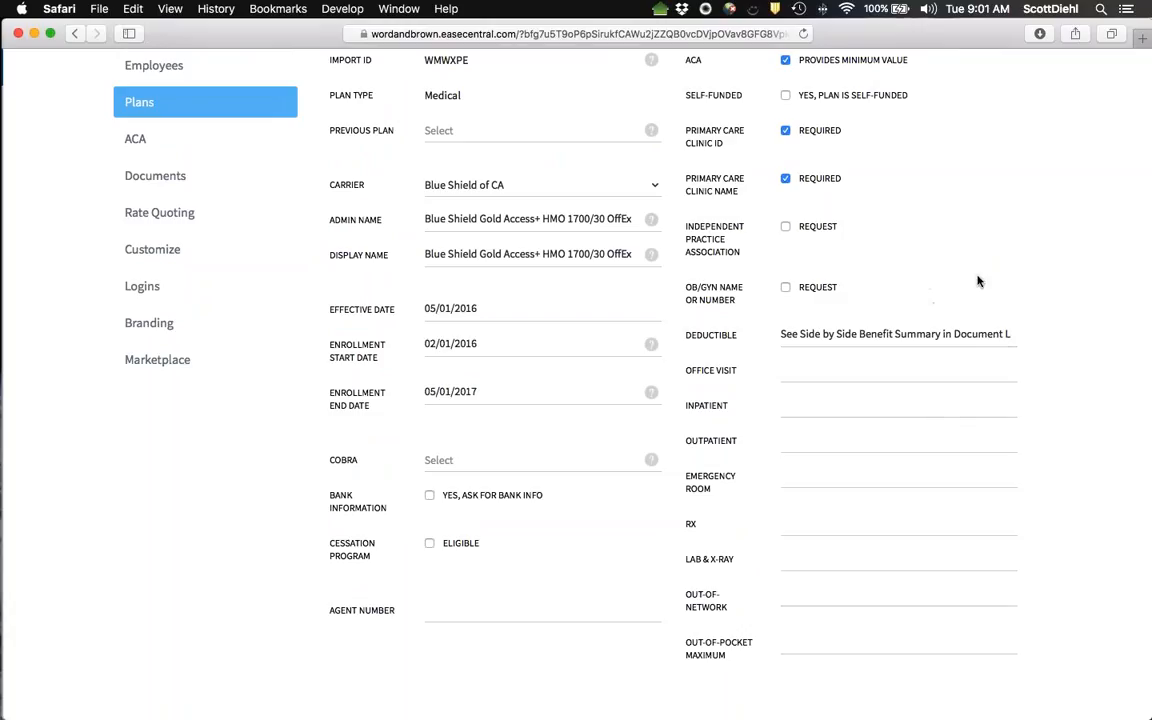
scroll(978, 281, "up", 3)
scroll(978, 281, "up", 2)
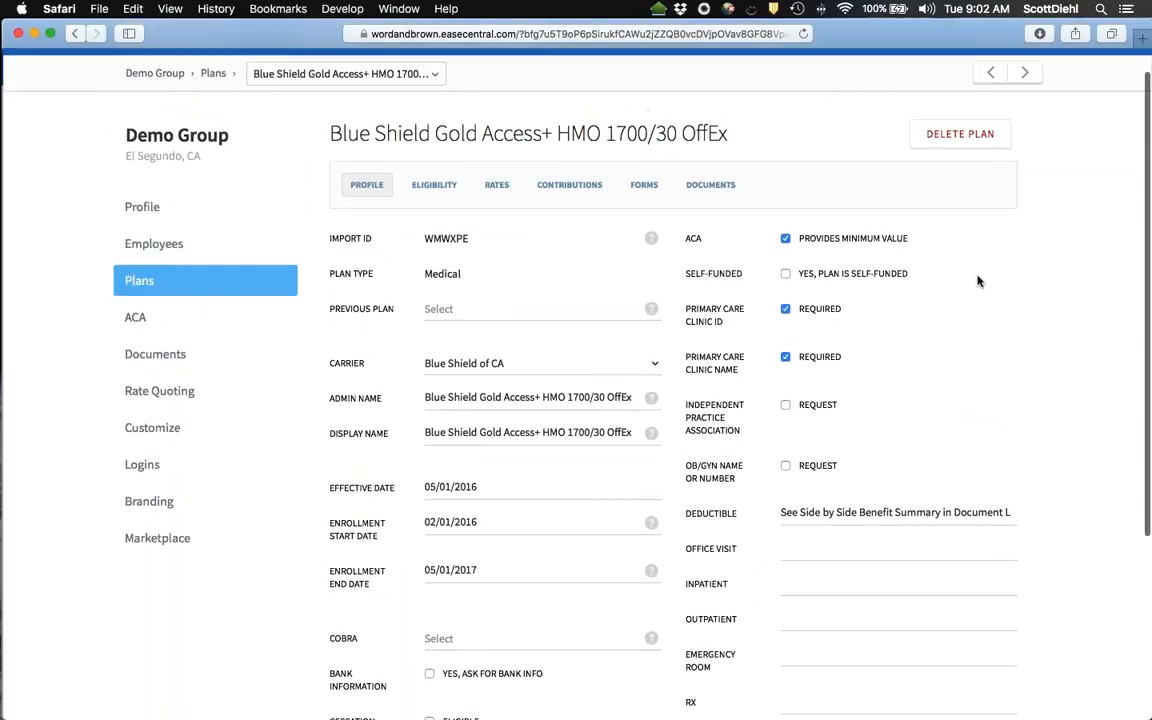
- Limit the plan's General eligibility to the El Segundo location and the In-House Staff job class
left_click(424, 196)
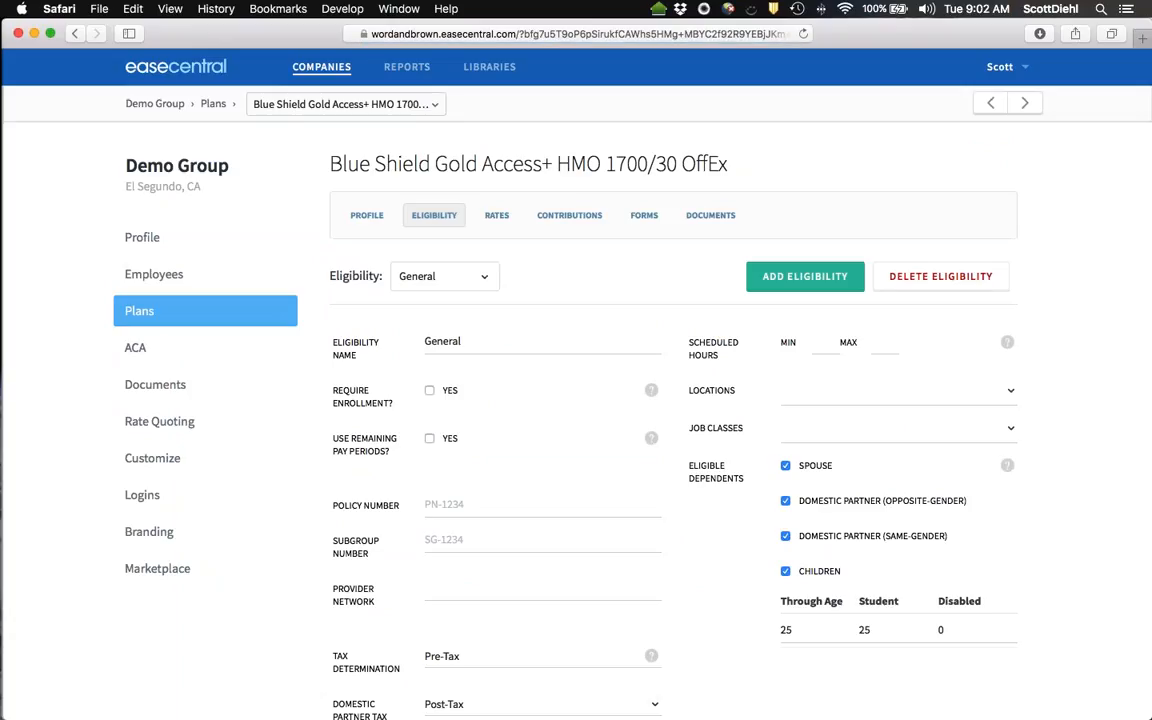
left_click(959, 398)
left_click(887, 470)
left_click(897, 432)
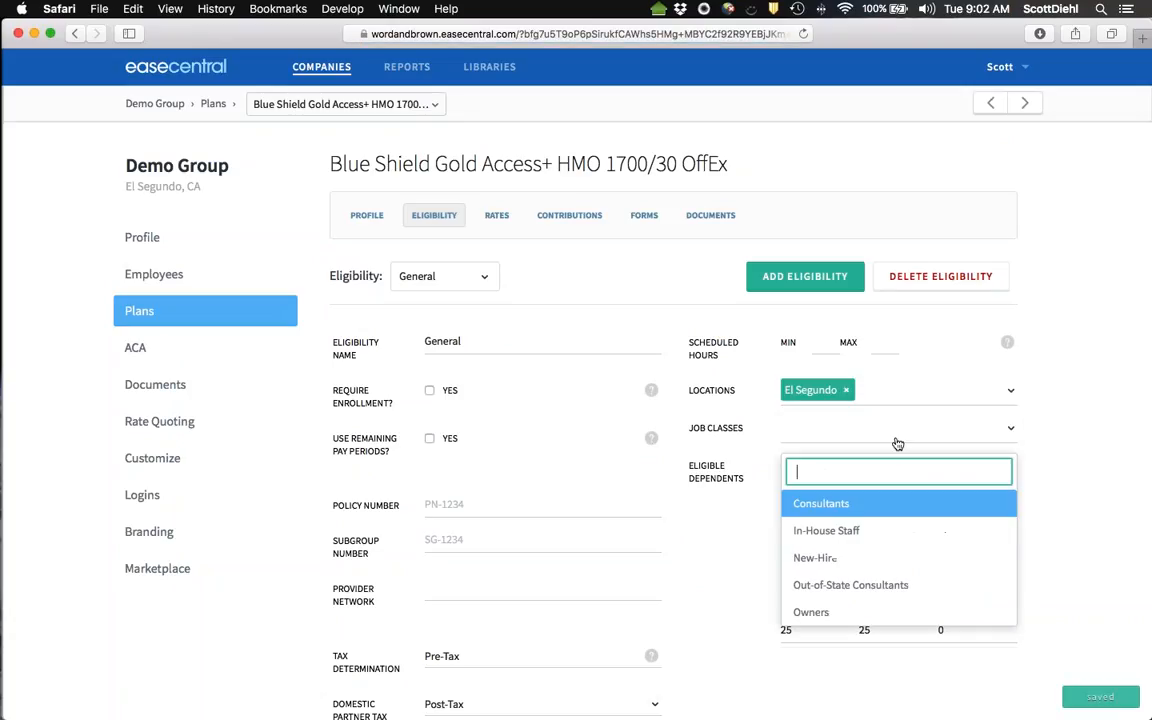
left_click(860, 531)
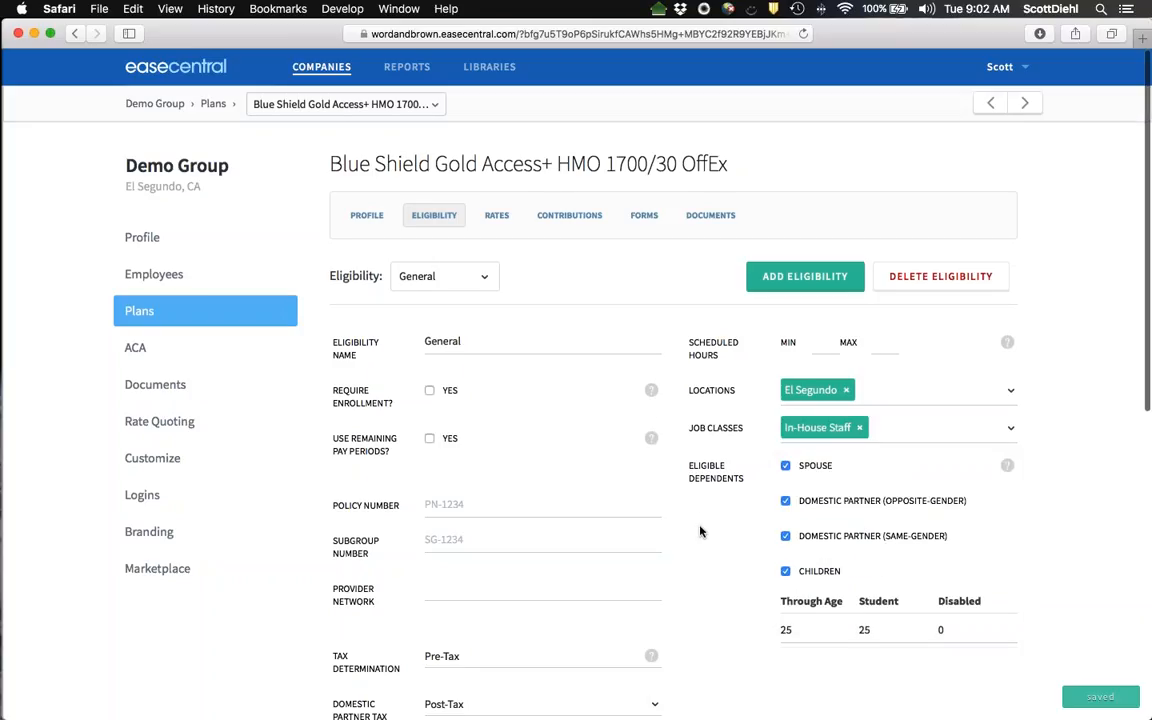
- Set the domestic partner tax determination of the plan's General eligibility to Pre-Tax
scroll(700, 531, "down", 1)
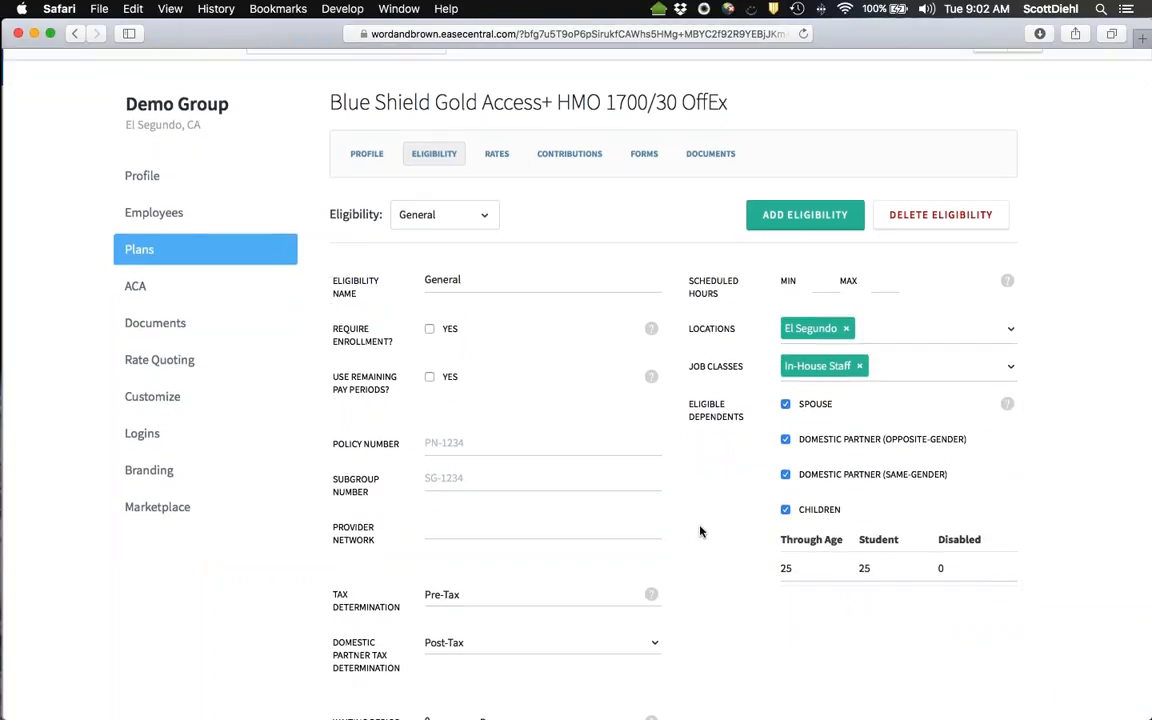
scroll(700, 531, "down", 3)
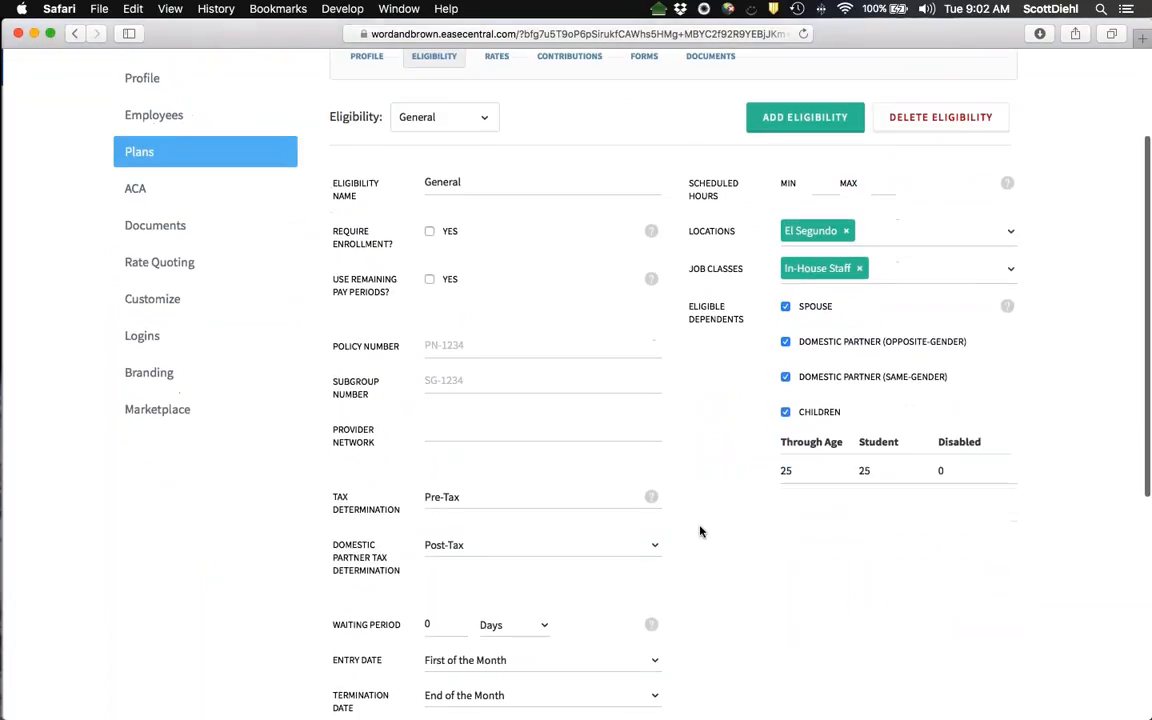
left_click(483, 473)
left_click(455, 502)
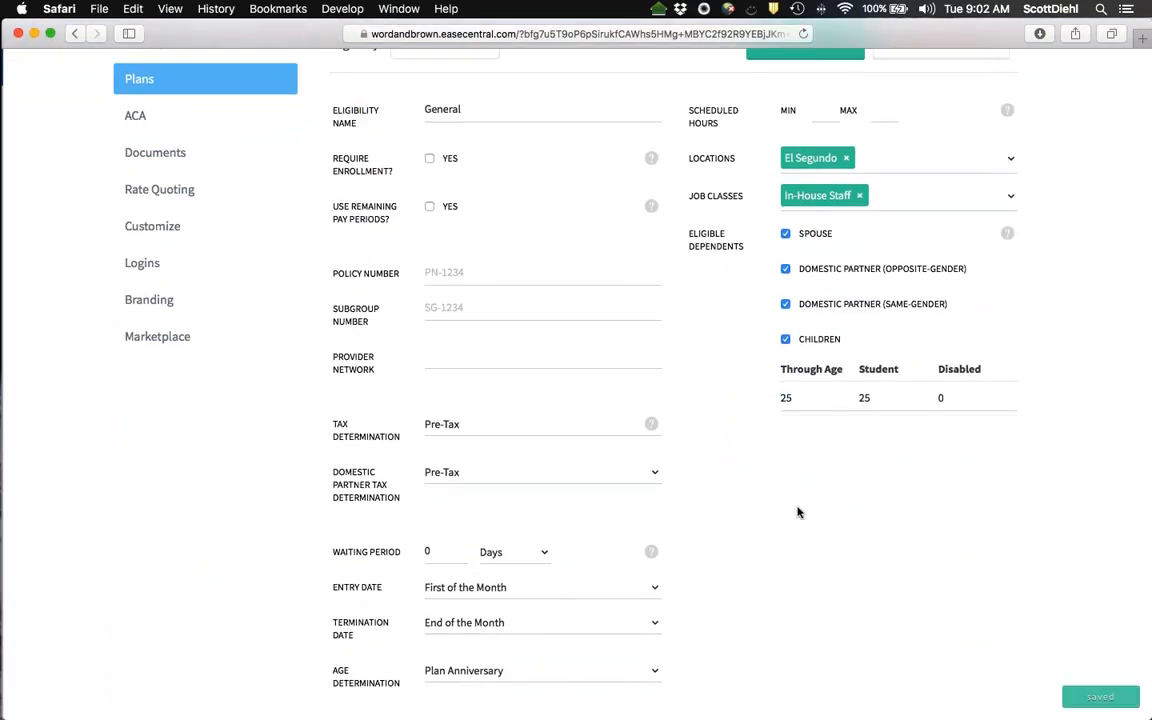
- Review the waiting period, entry and termination settings, and inspect the age determination options without choosing one
scroll(707, 501, "down", 3)
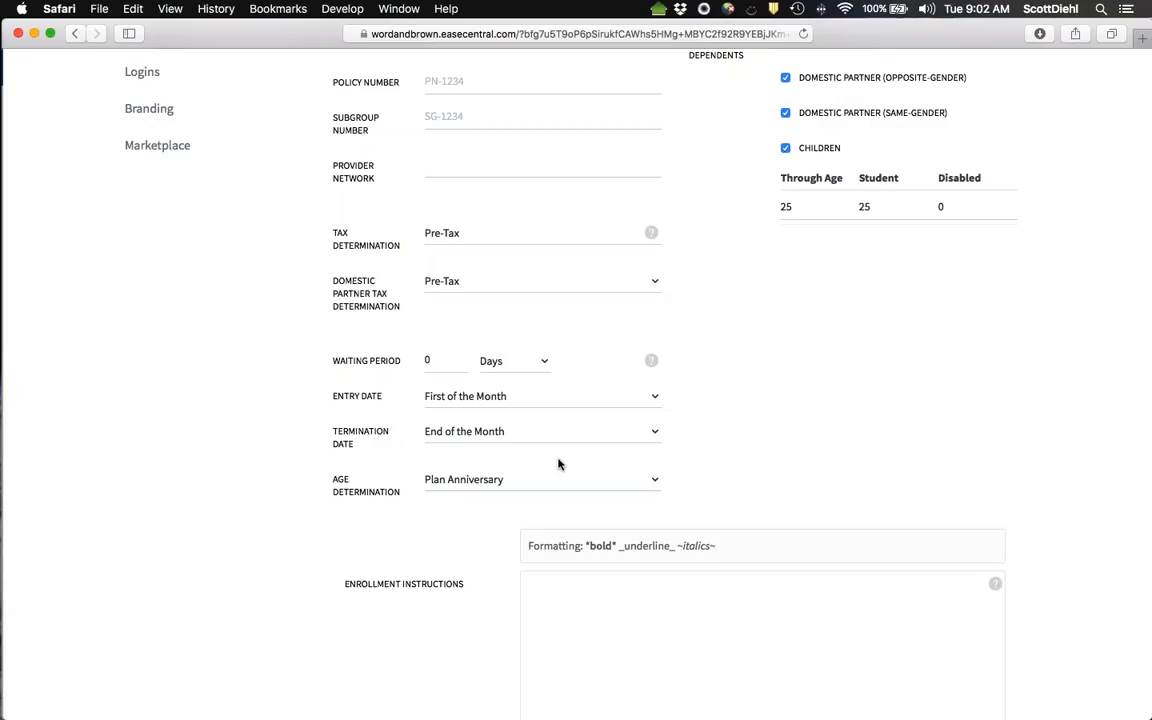
left_click(610, 483)
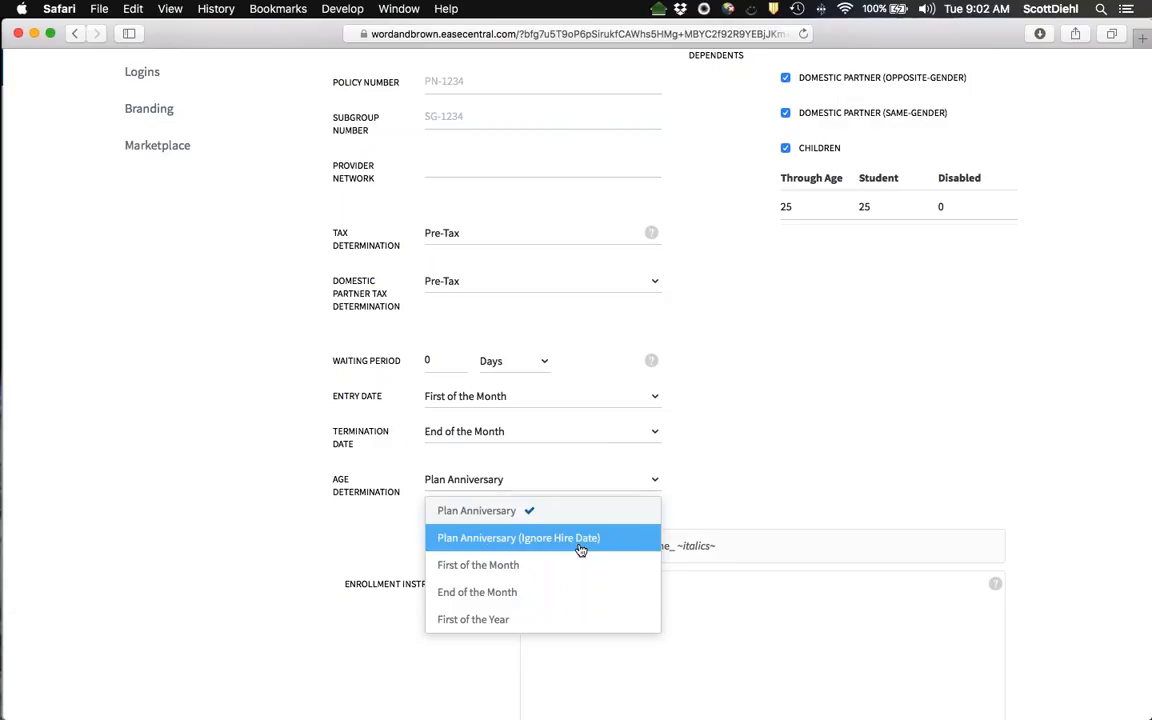
left_click(736, 435)
scroll(736, 435, "up", 1)
scroll(736, 435, "up", 10)
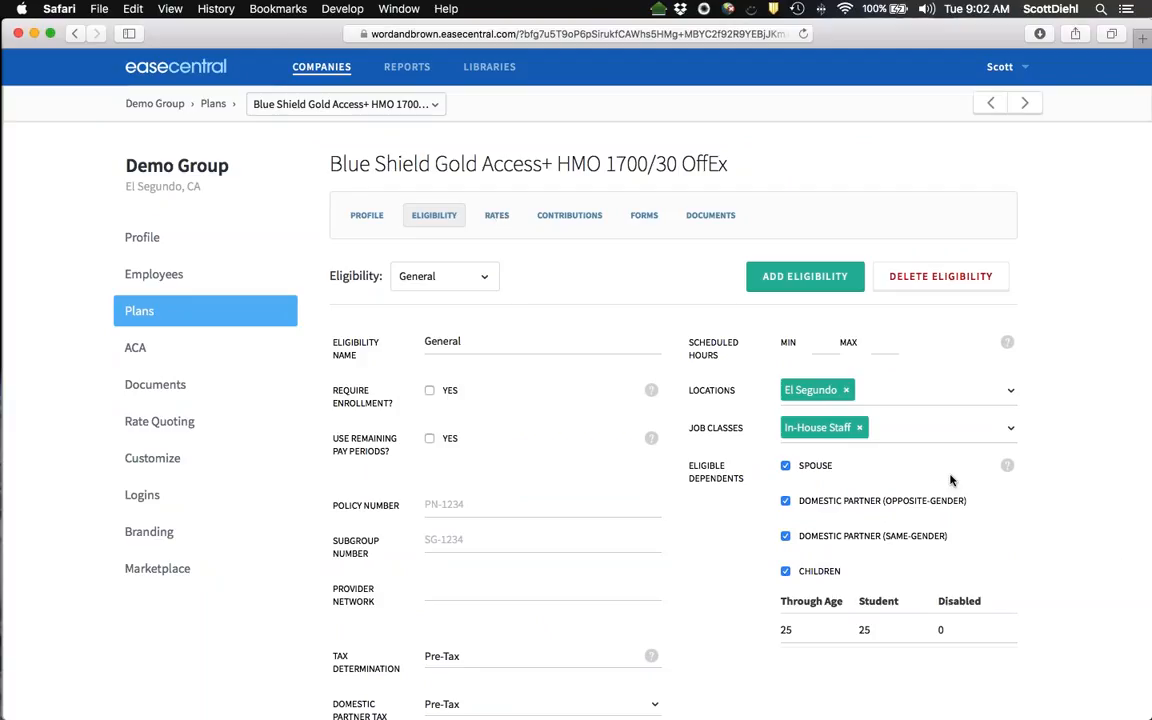
- In the plan's rates, start setting library rates from the Word & Brown library for plan type Medical in California
left_click(497, 215)
scroll(913, 406, "down", 3)
scroll(913, 406, "up", 4)
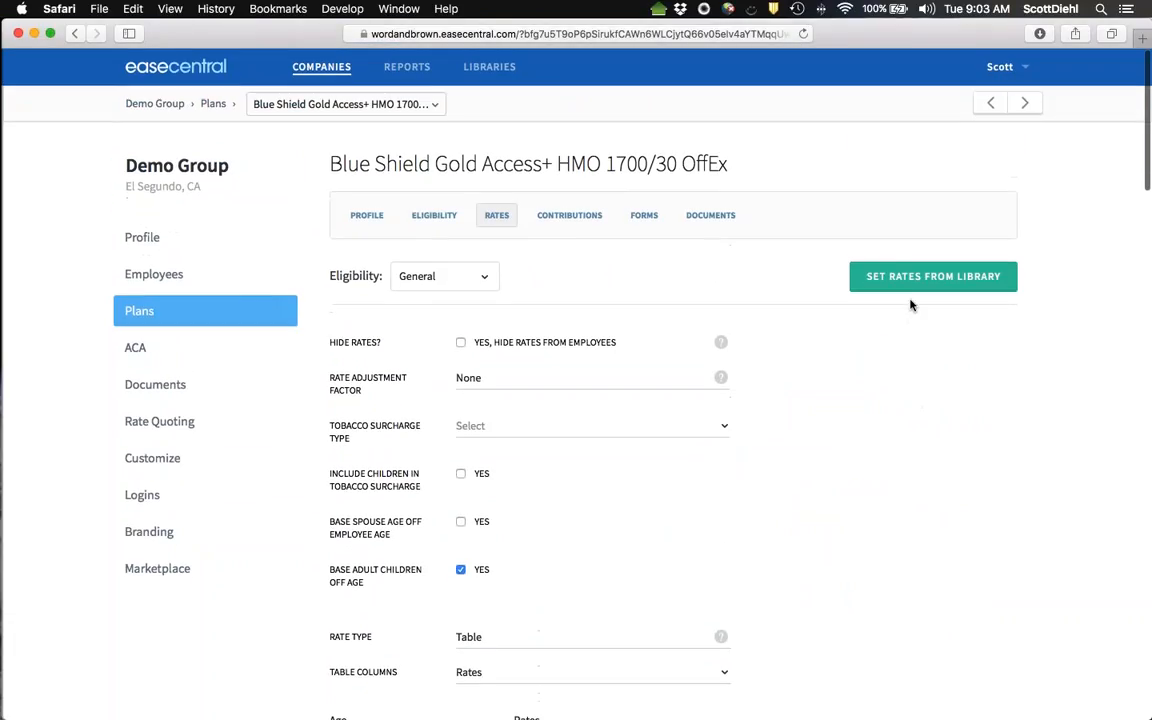
left_click(913, 285)
left_click(545, 313)
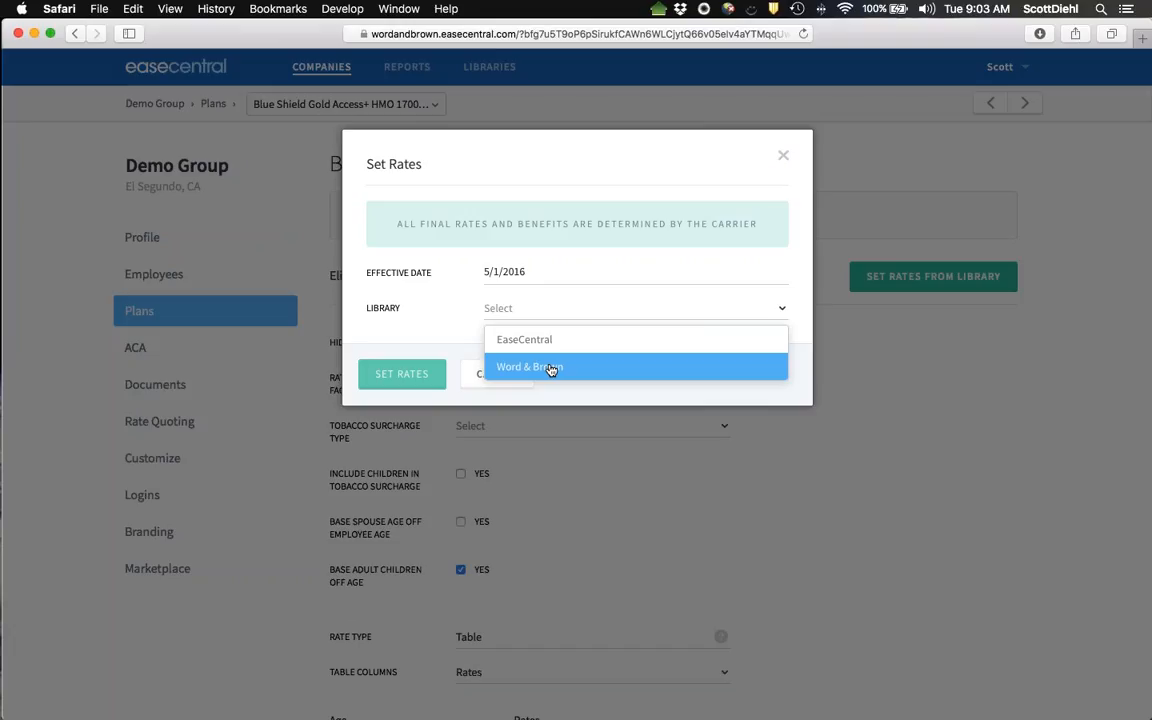
left_click(550, 368)
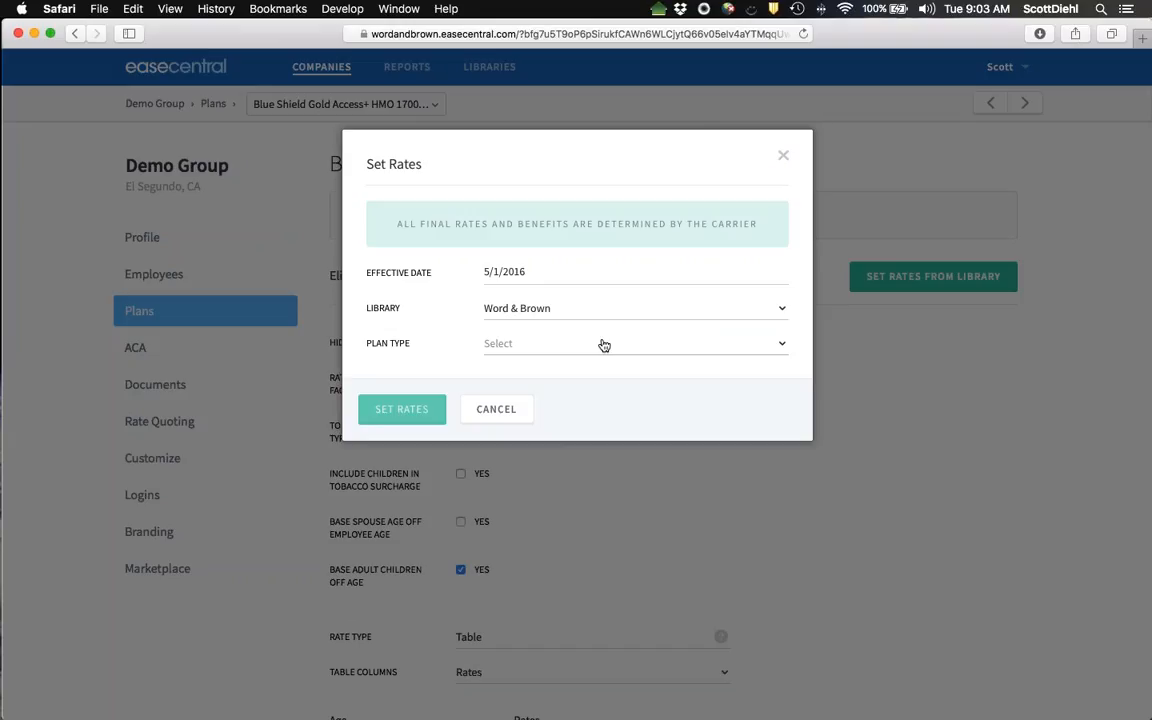
left_click(604, 345)
left_click(515, 372)
left_click(568, 379)
left_click(540, 412)
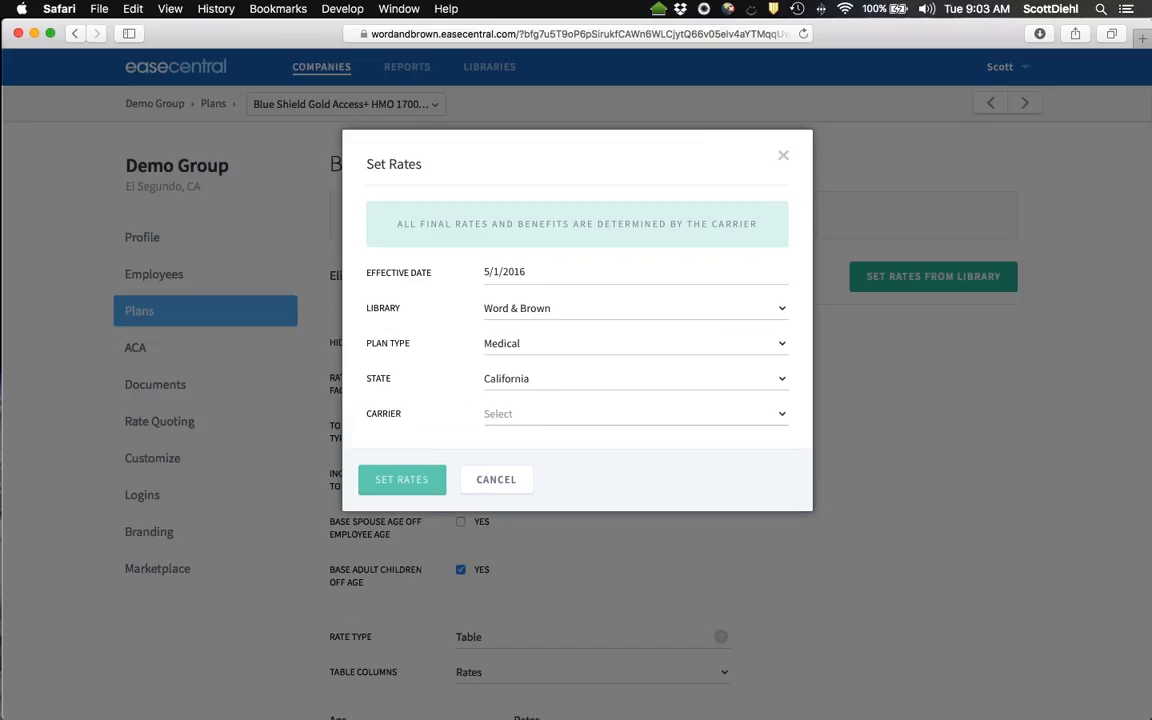
- Choose carrier Blue Shield, rate area 13, category Group and plan Bronze Full PPO 3500/60, and apply these library rates
left_click(548, 413)
left_click(532, 498)
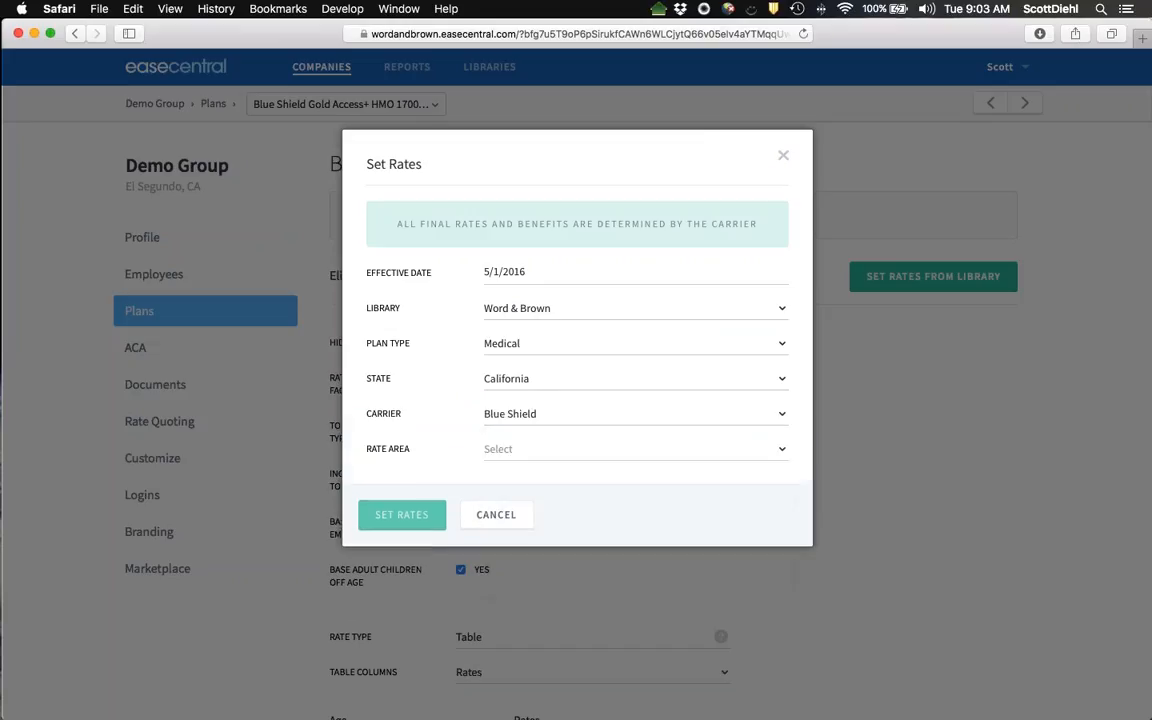
left_click(560, 449)
left_click(541, 624)
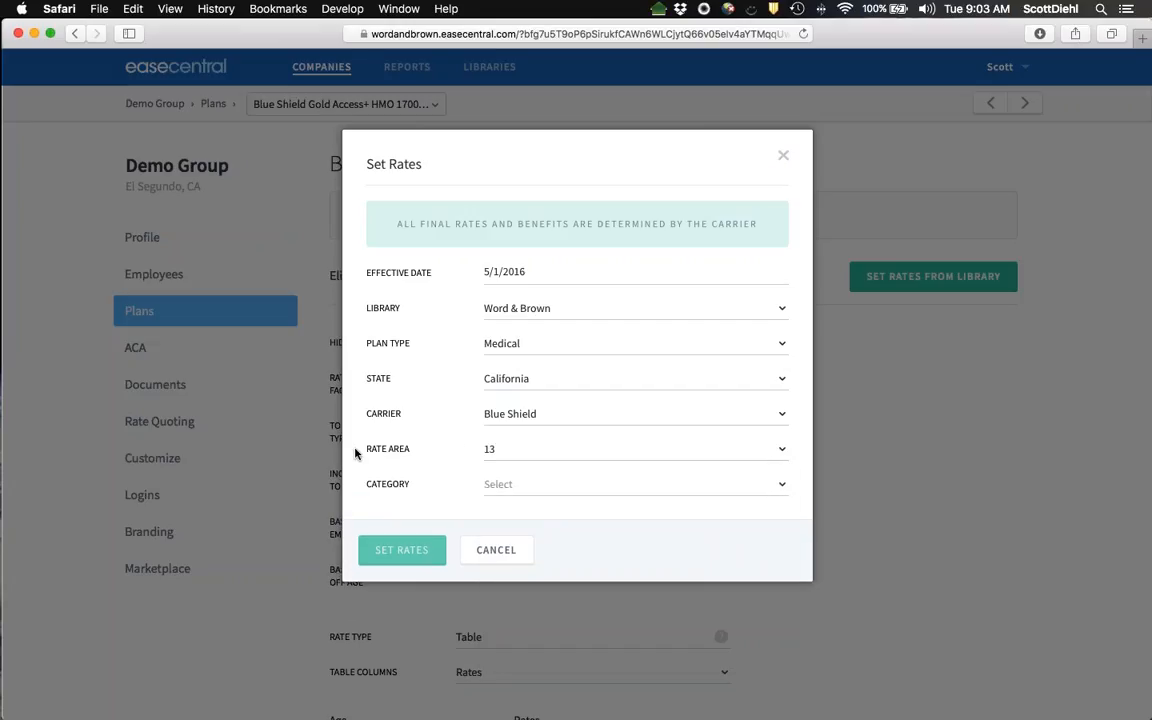
left_click(581, 486)
left_click(535, 515)
left_click(556, 521)
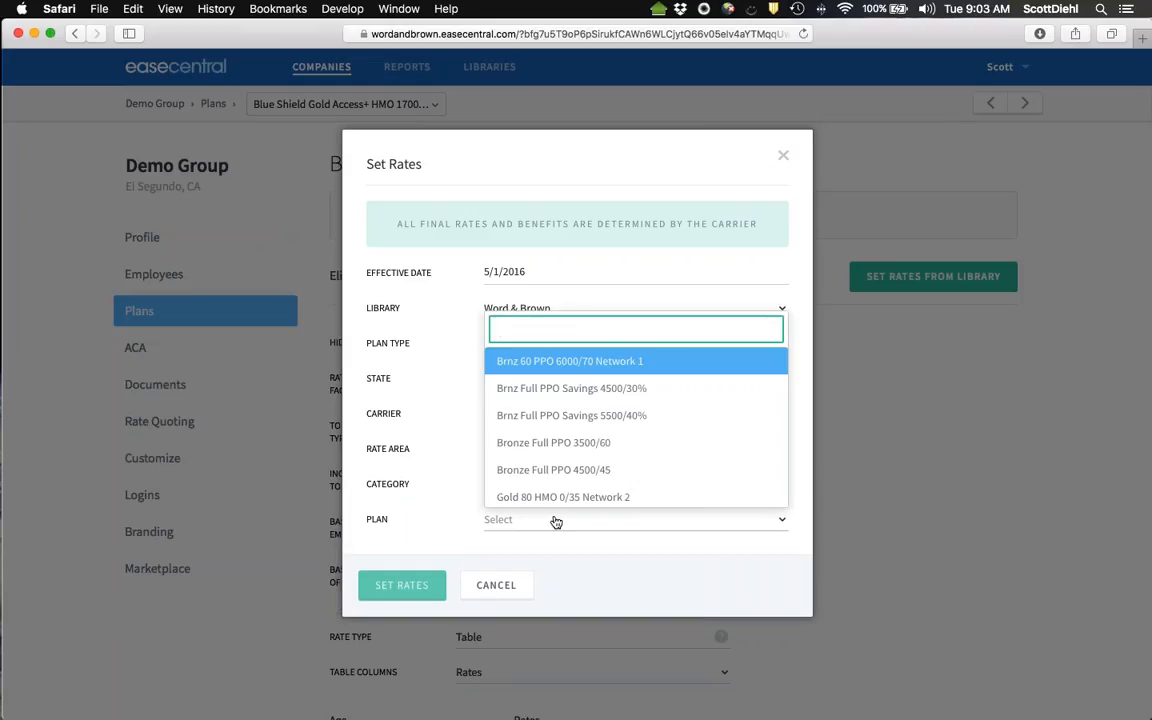
left_click(579, 451)
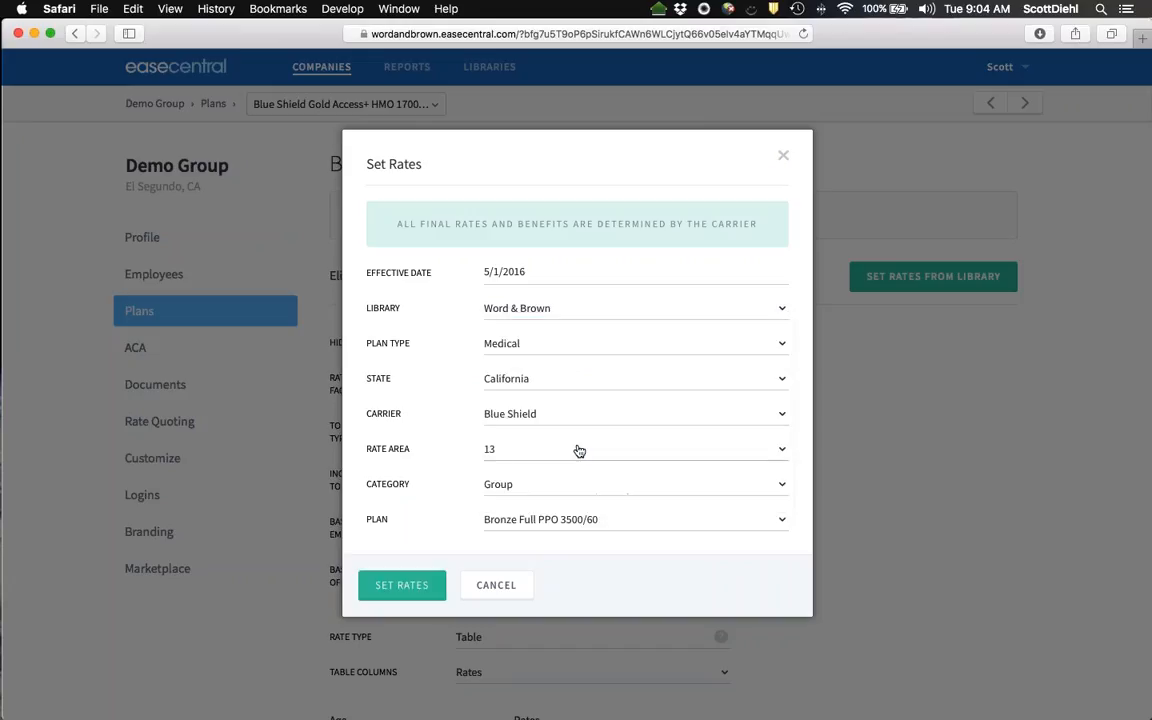
left_click(402, 586)
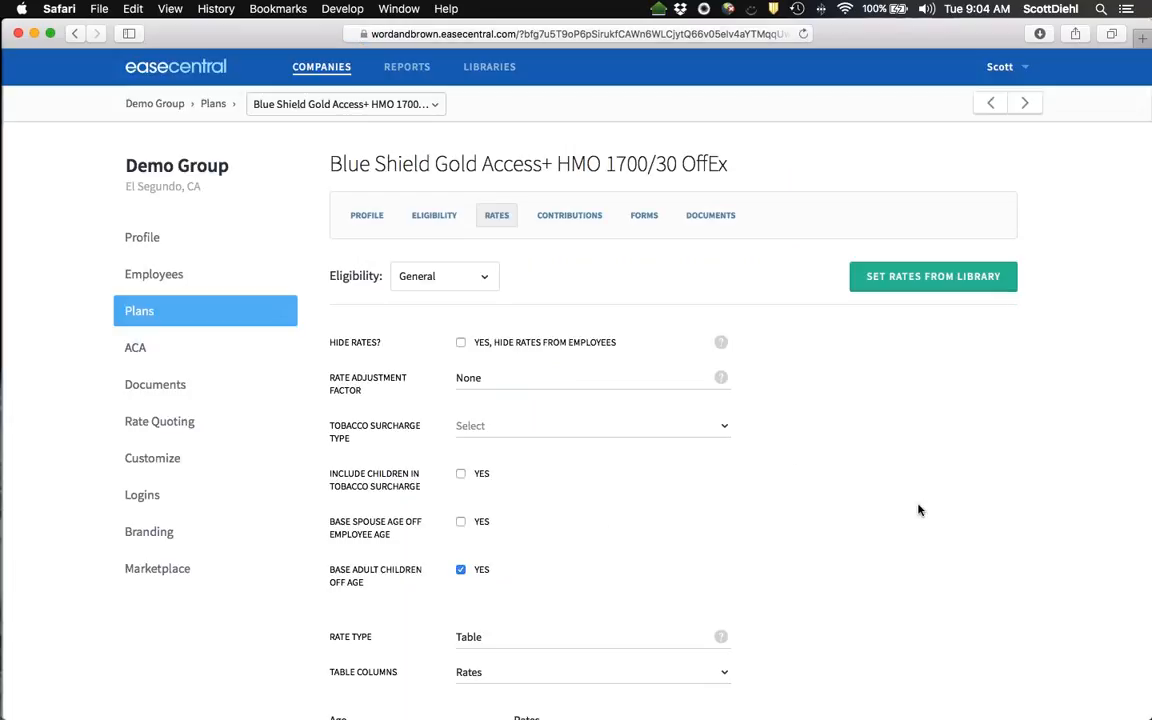
- Review the plan's rate settings and the rates listed by age for the General eligibility
scroll(799, 505, "down", 1)
scroll(799, 505, "down", 1)
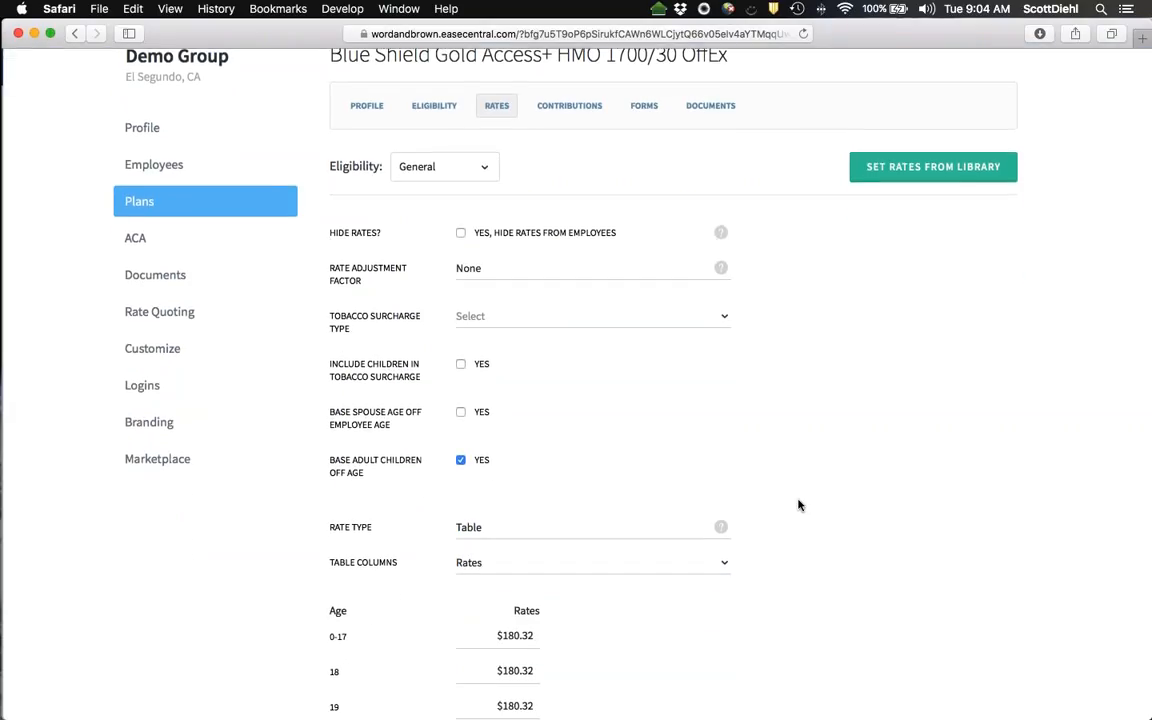
scroll(798, 505, "down", 10)
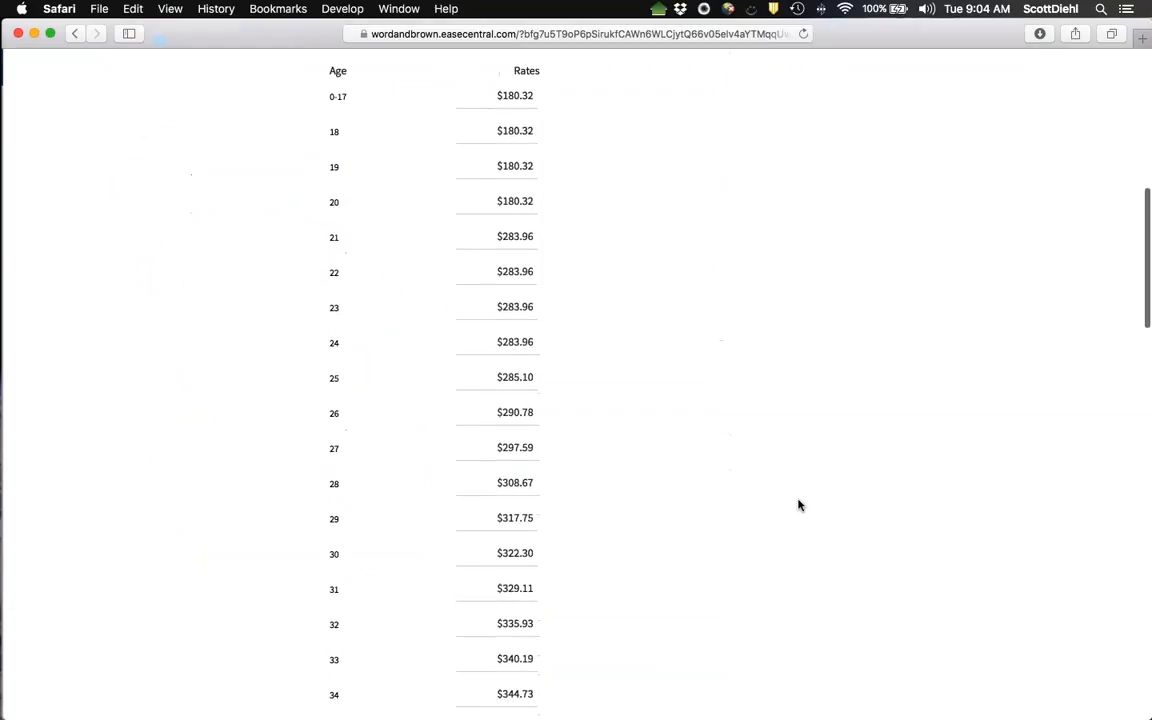
scroll(798, 505, "down", 5)
scroll(798, 505, "up", 4)
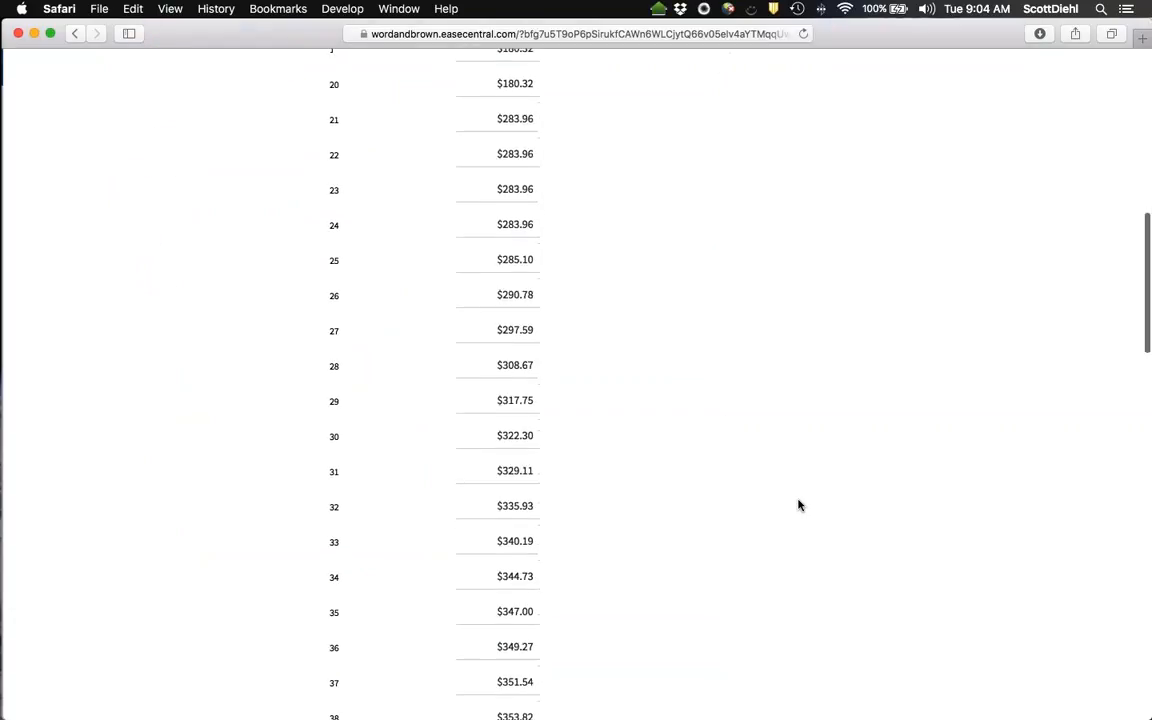
scroll(798, 505, "up", 15)
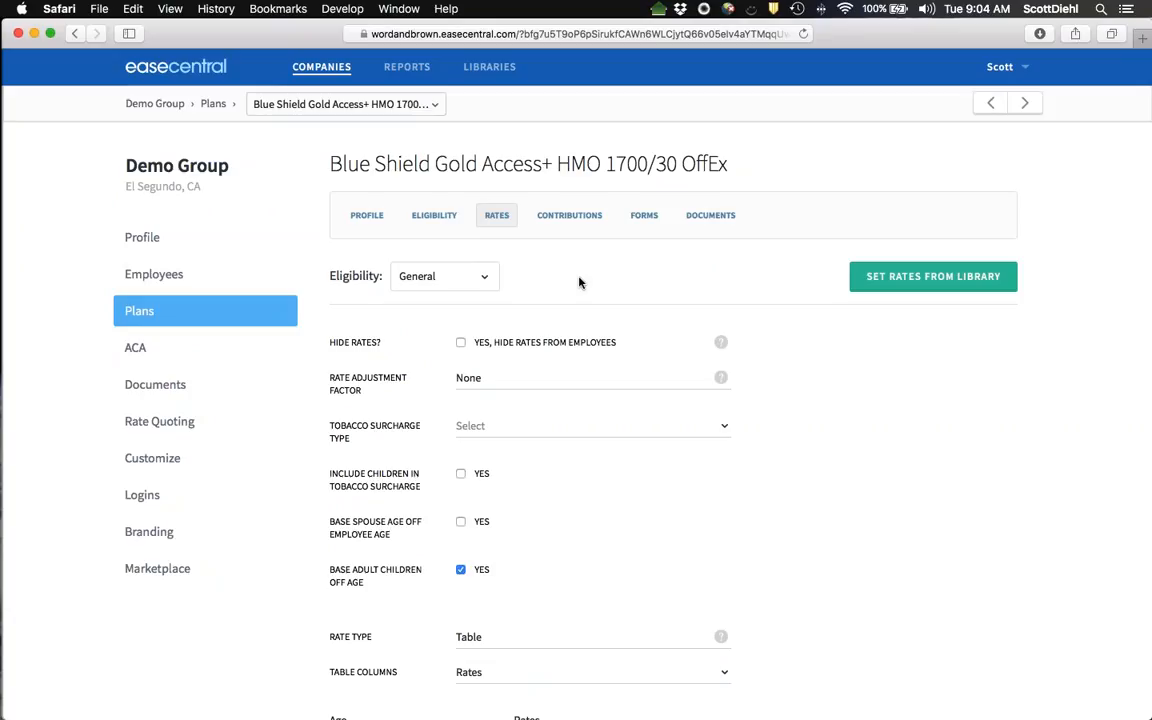
- Inspect the contribution type options for the plan's General eligibility without changing the selection
left_click(573, 217)
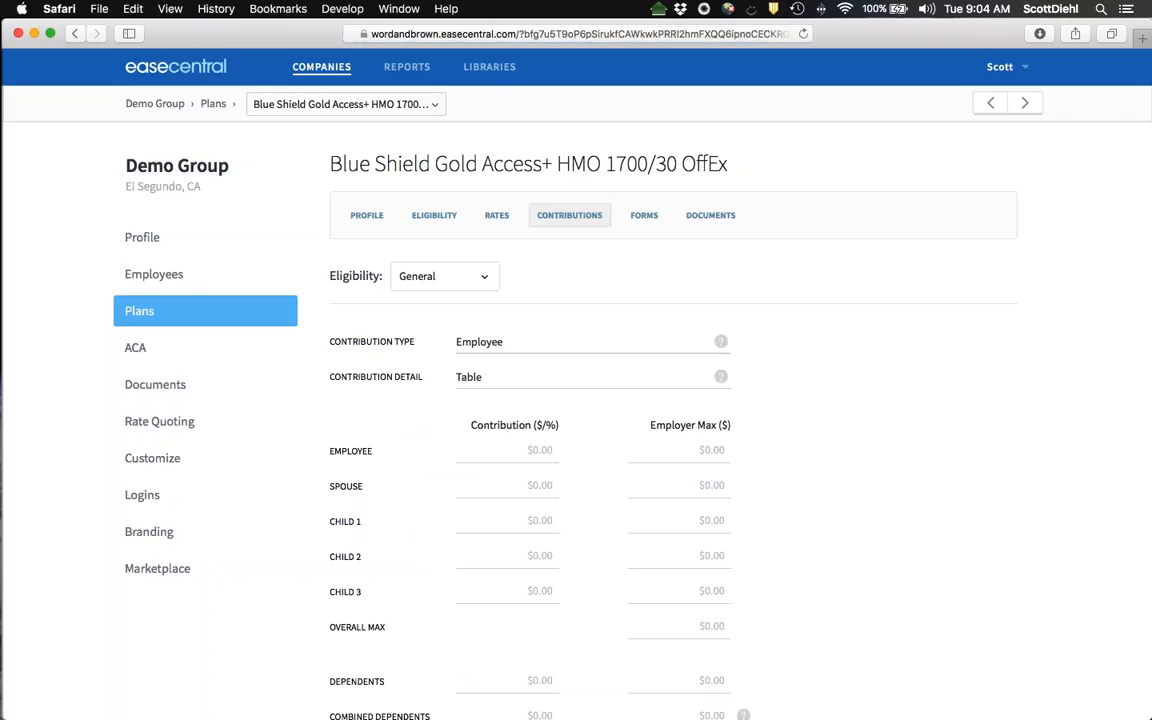
left_click(590, 342)
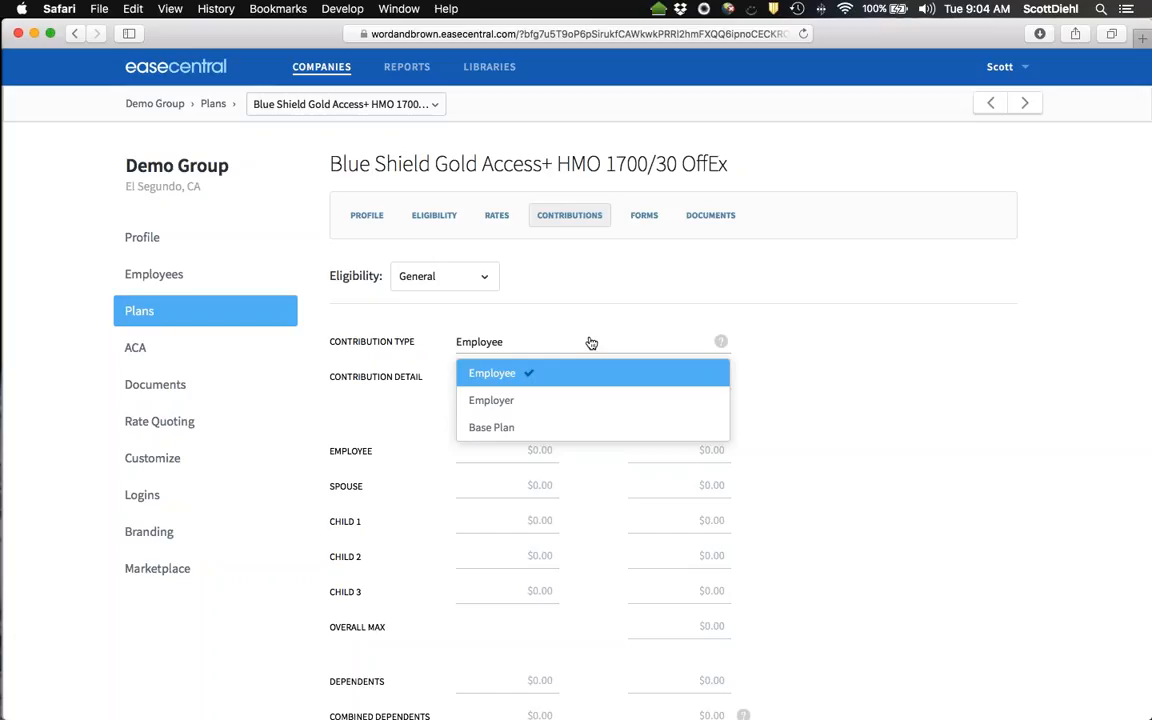
left_click(605, 281)
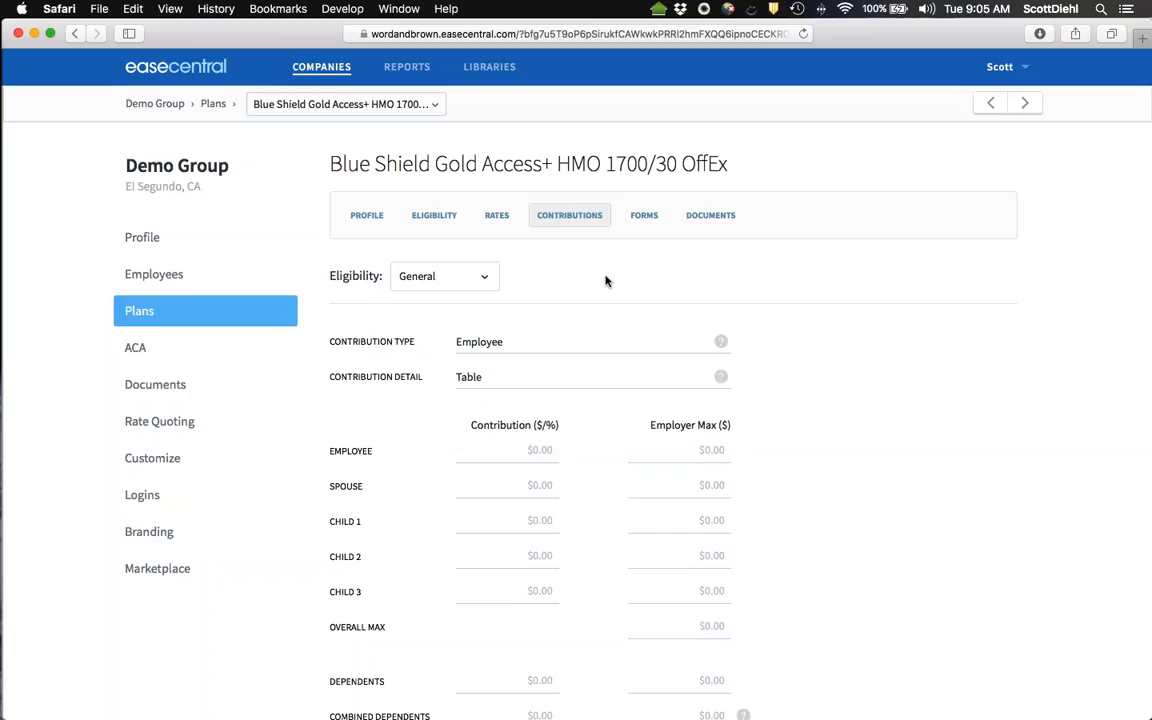
- Review the plan's enrollment forms and its attached documents
left_click(641, 216)
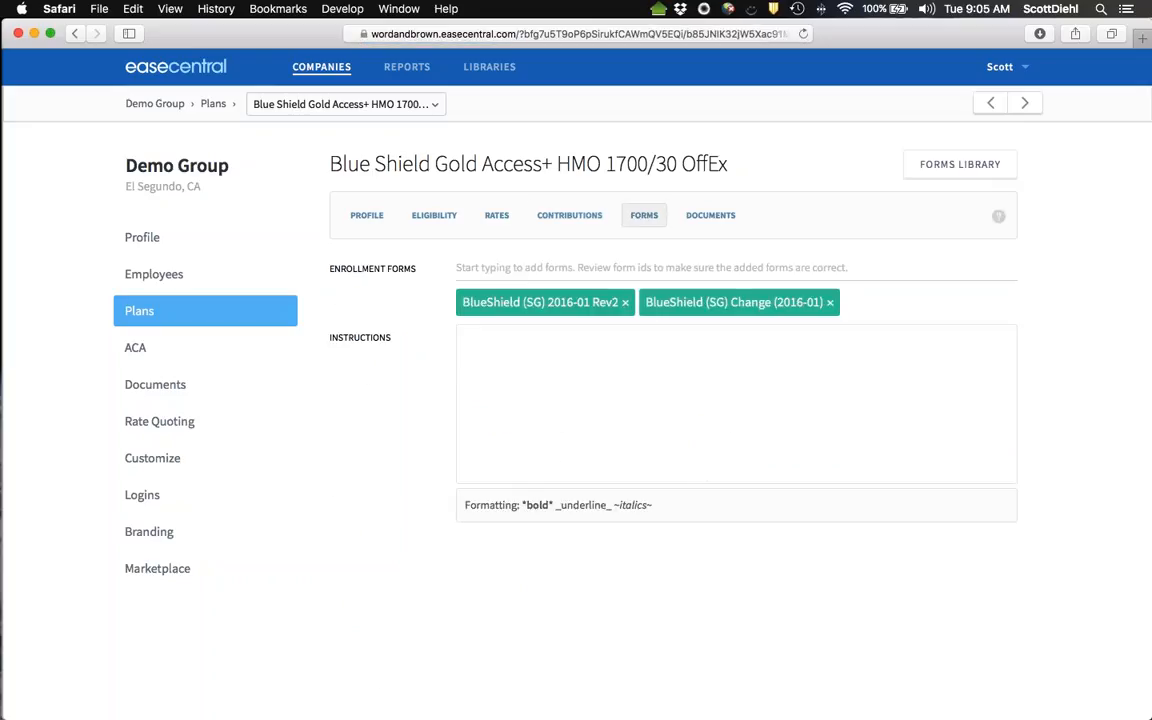
left_click(920, 386)
left_click(710, 215)
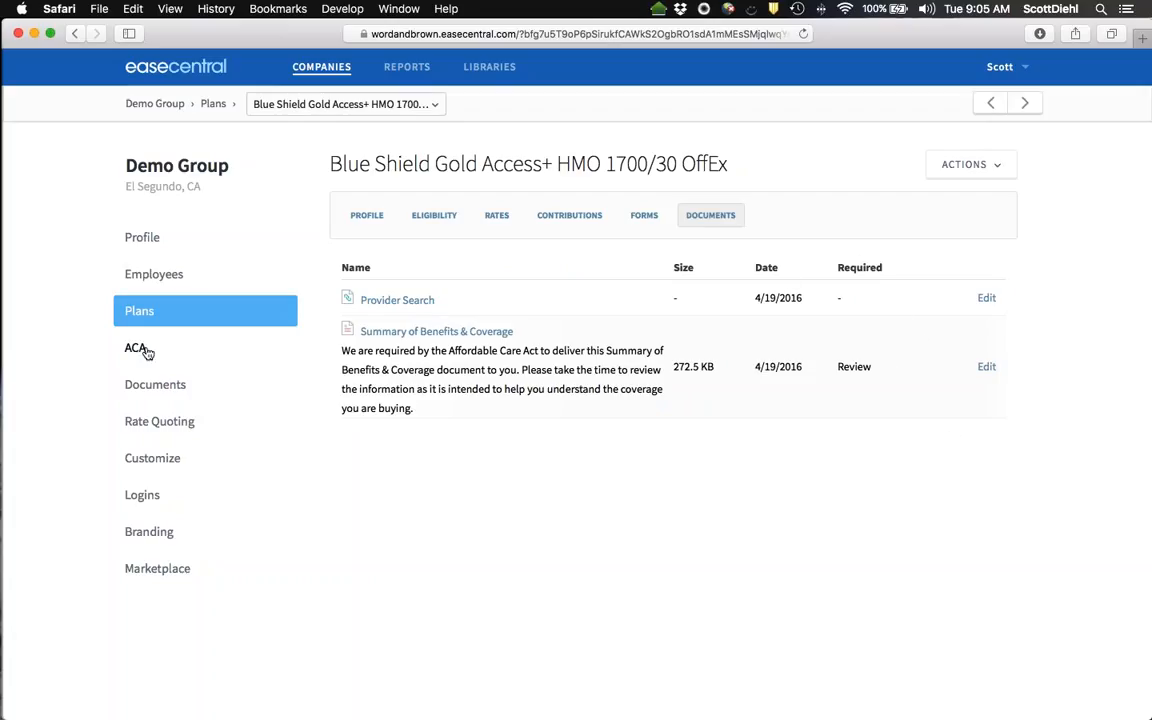
- Review Demo Group's document library, onboarding documents and document notifications
left_click(158, 386)
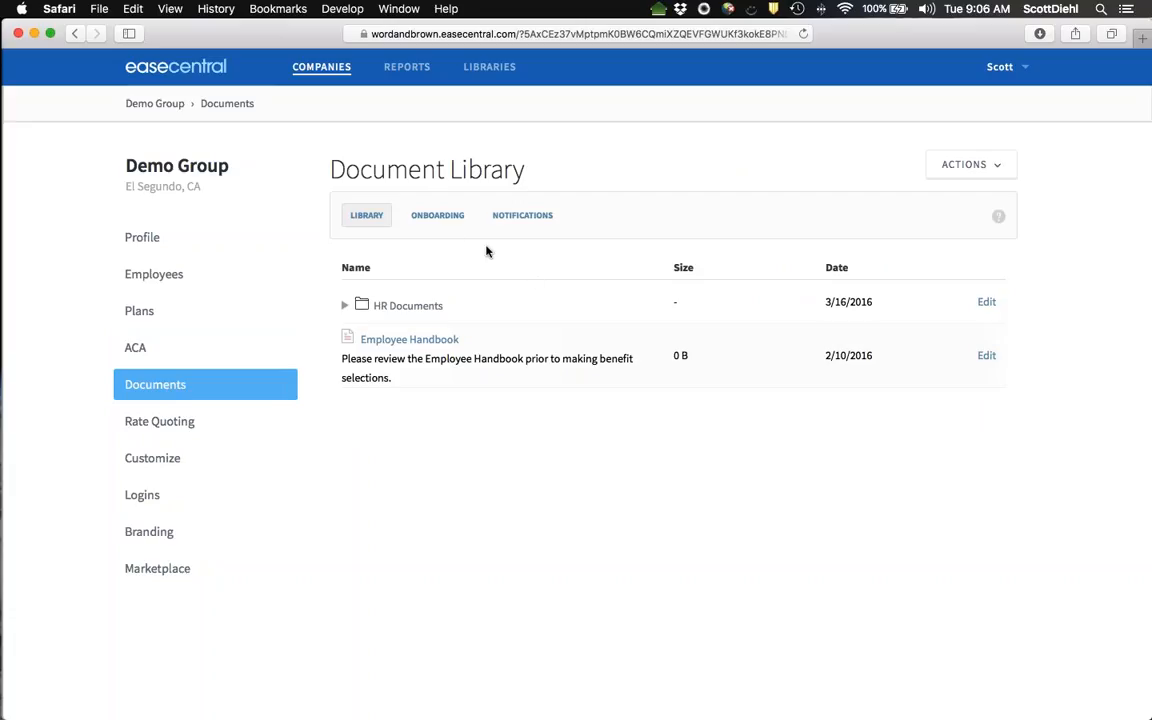
left_click(437, 217)
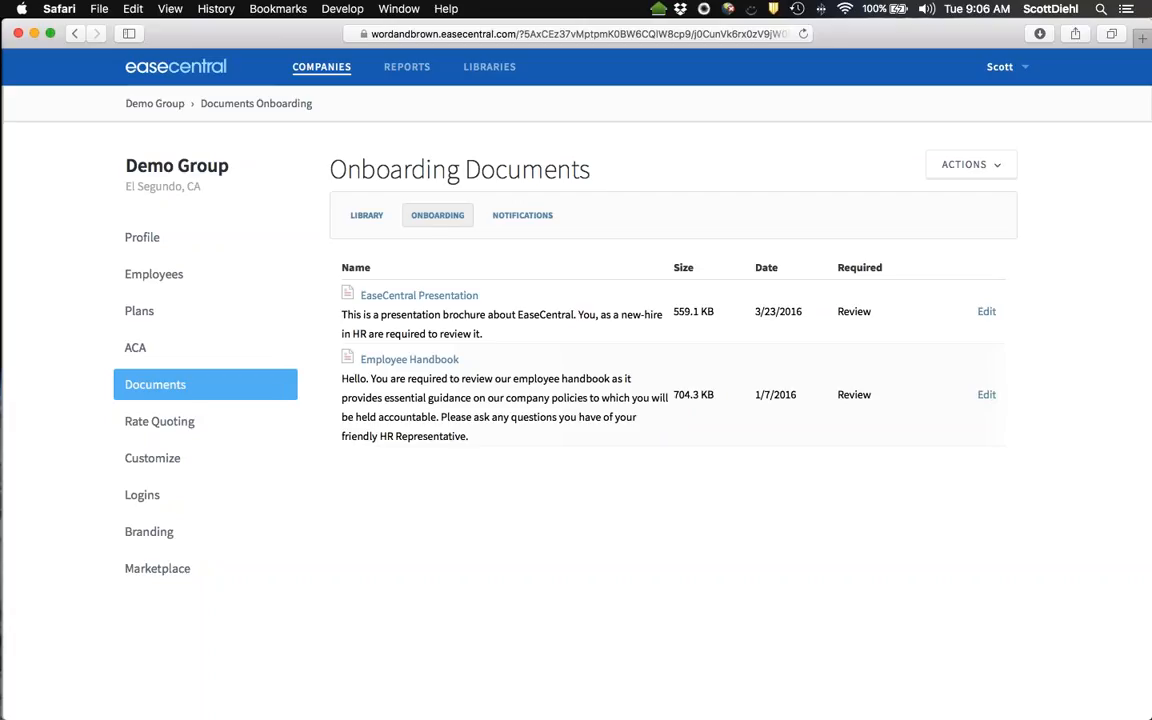
left_click(522, 215)
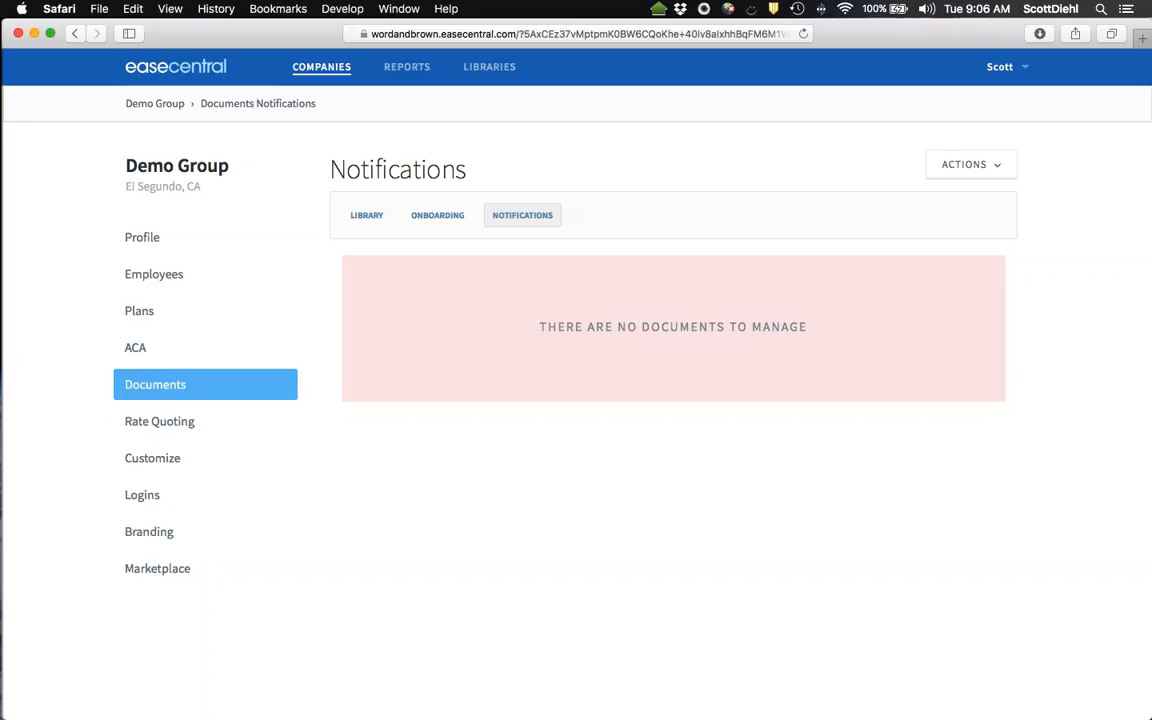
- Examine Demo Group's general customization settings and the show/hide settings for its employee, dependent, enrollment and benefit fields
left_click(157, 458)
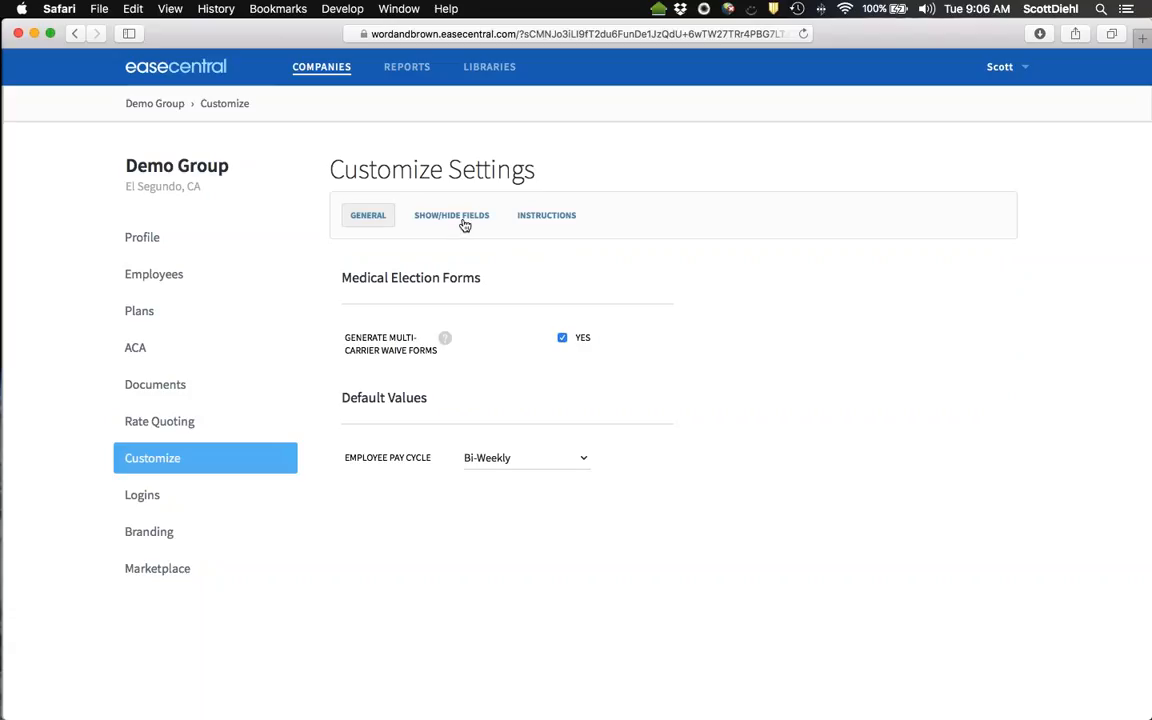
left_click(463, 218)
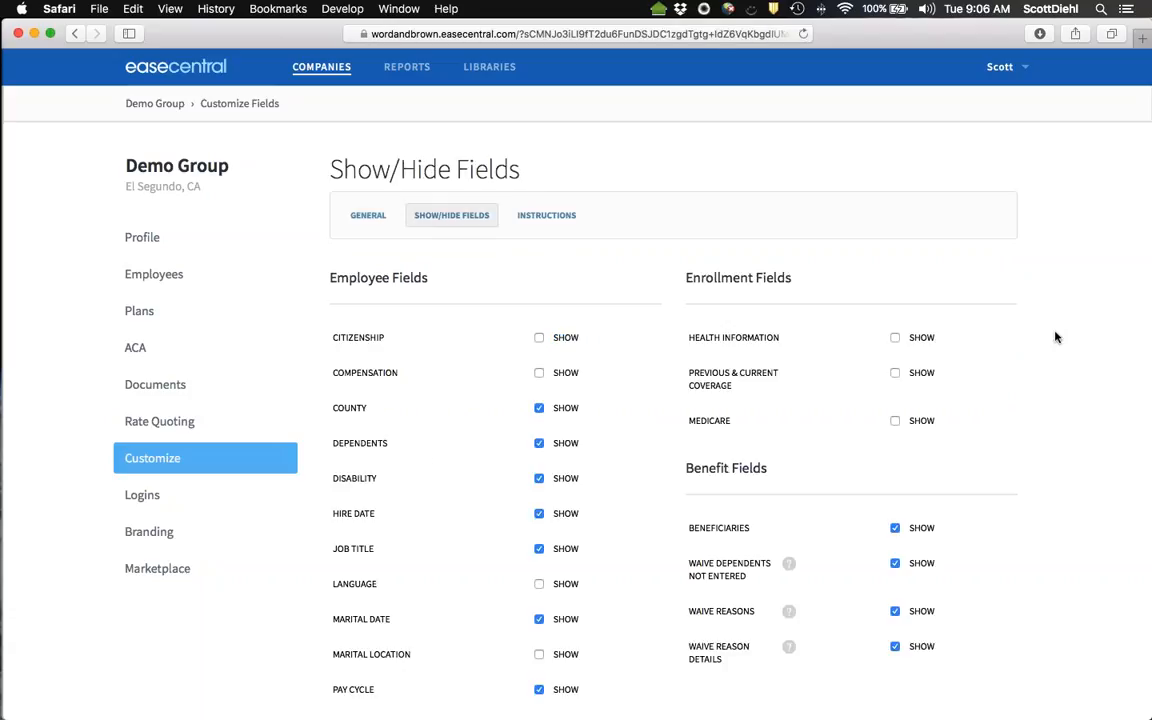
scroll(1055, 337, "down", 1)
scroll(1055, 337, "down", 3)
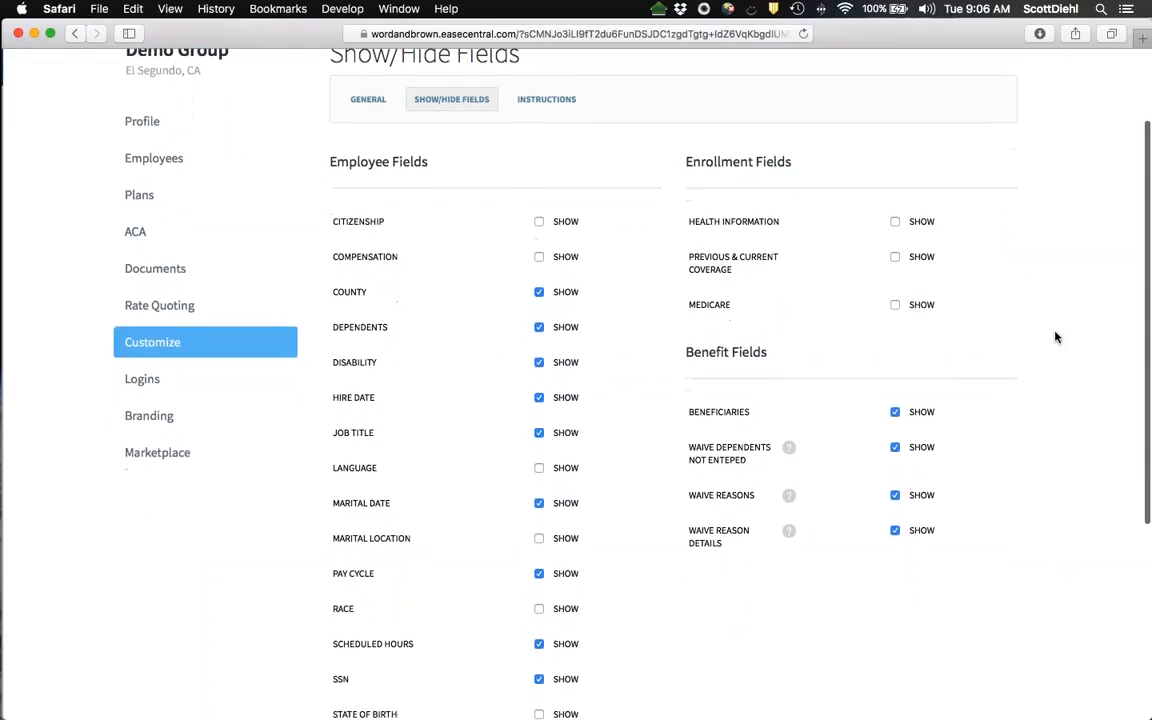
scroll(1055, 337, "down", 2)
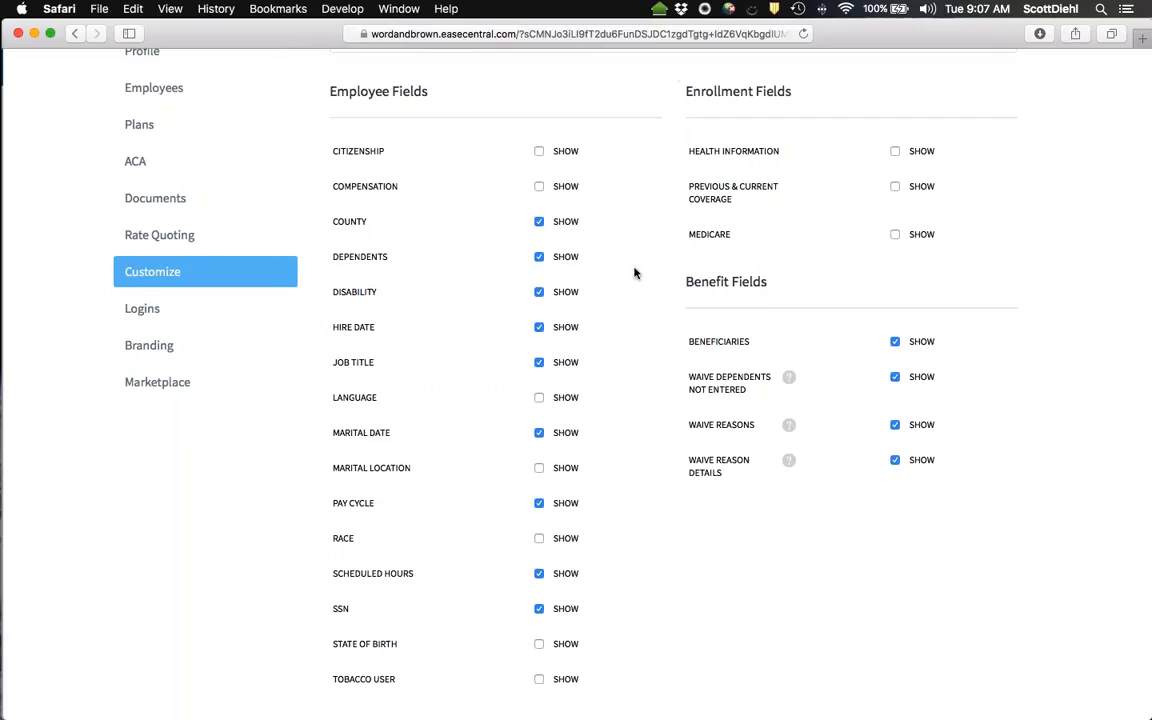
scroll(633, 272, "down", 1)
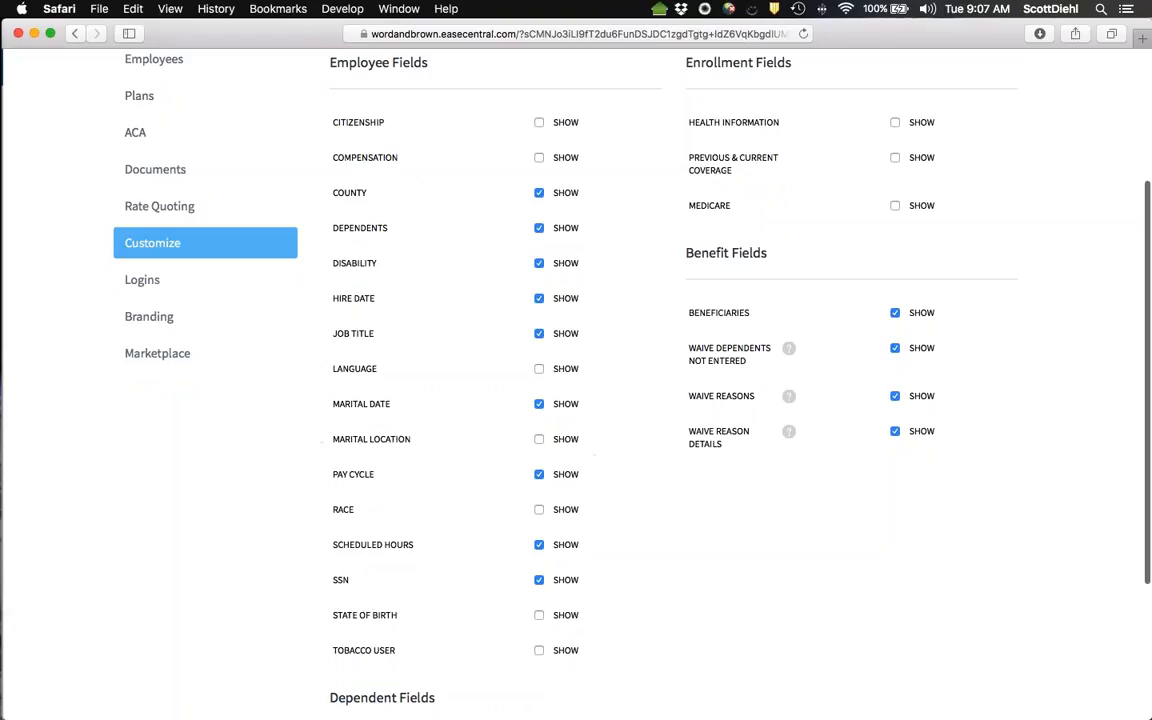
scroll(294, 445, "down", 4)
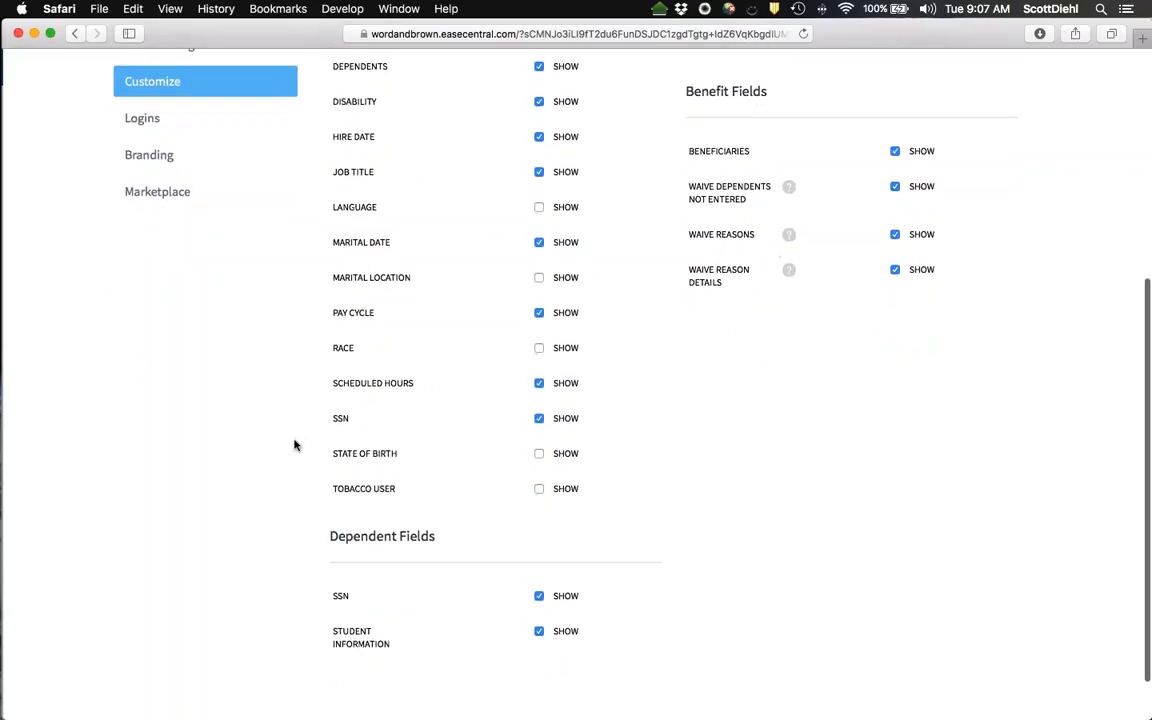
scroll(294, 445, "up", 5)
scroll(294, 445, "up", 3)
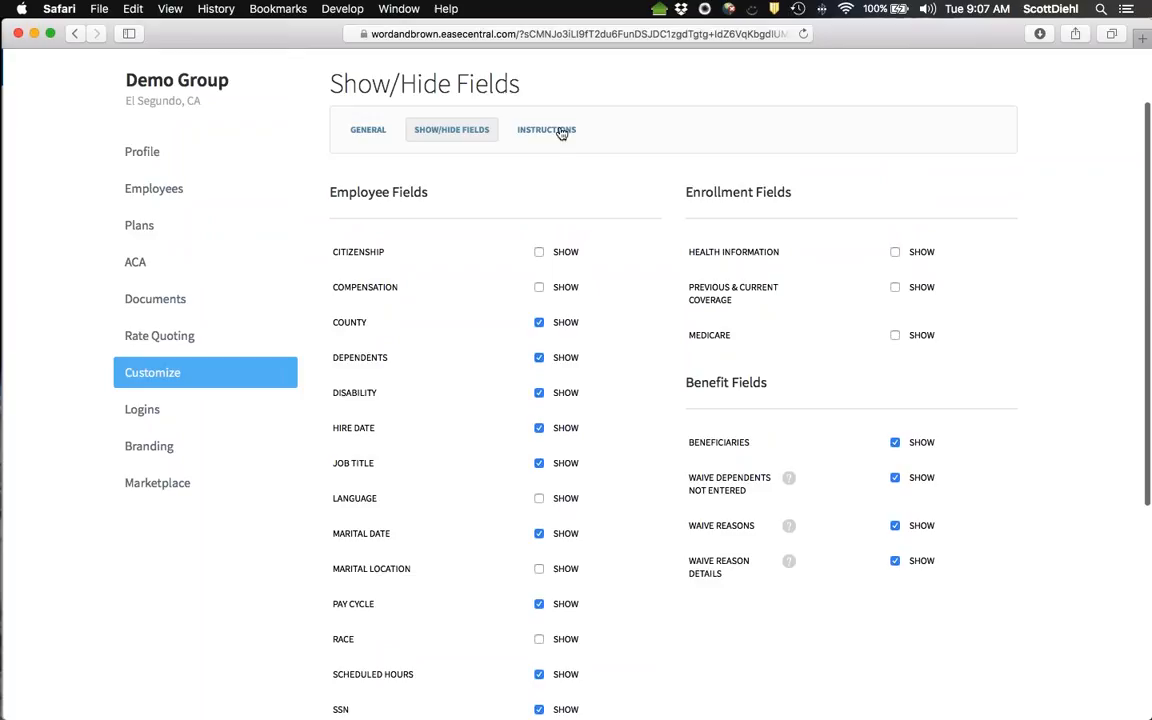
- Review the group's custom enrollment instructions, including the text entered for Medical
left_click(562, 129)
scroll(815, 428, "down", 4)
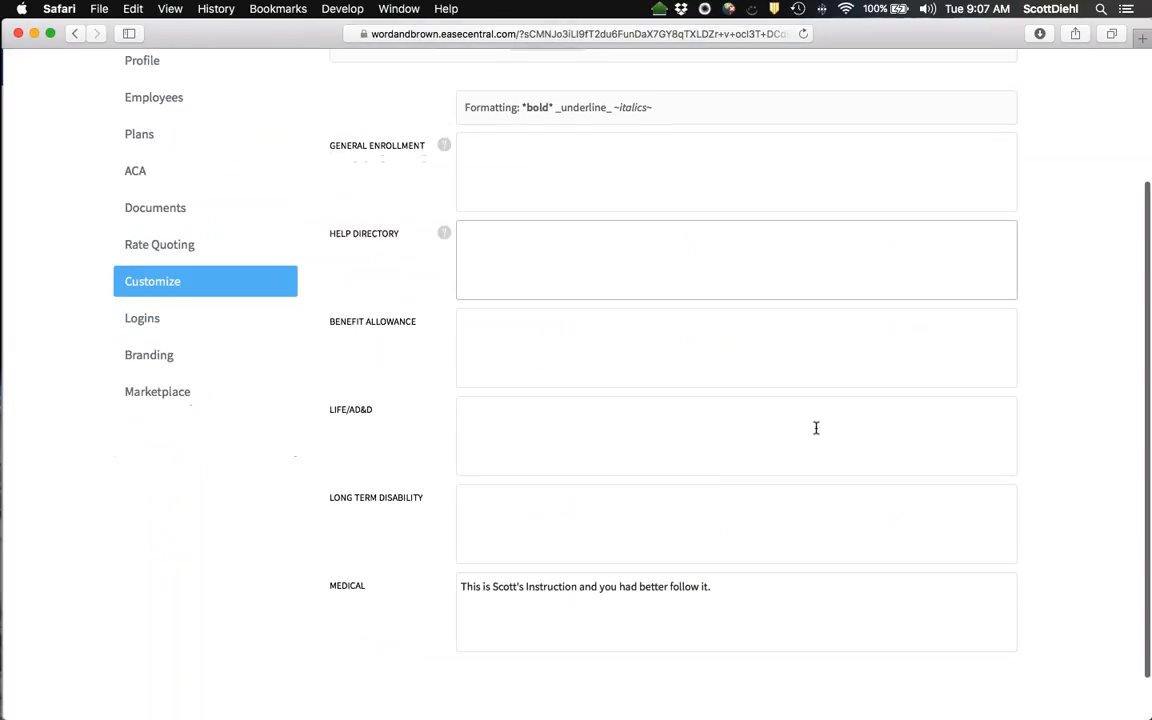
left_click(728, 568)
left_click_drag(728, 568, 424, 550)
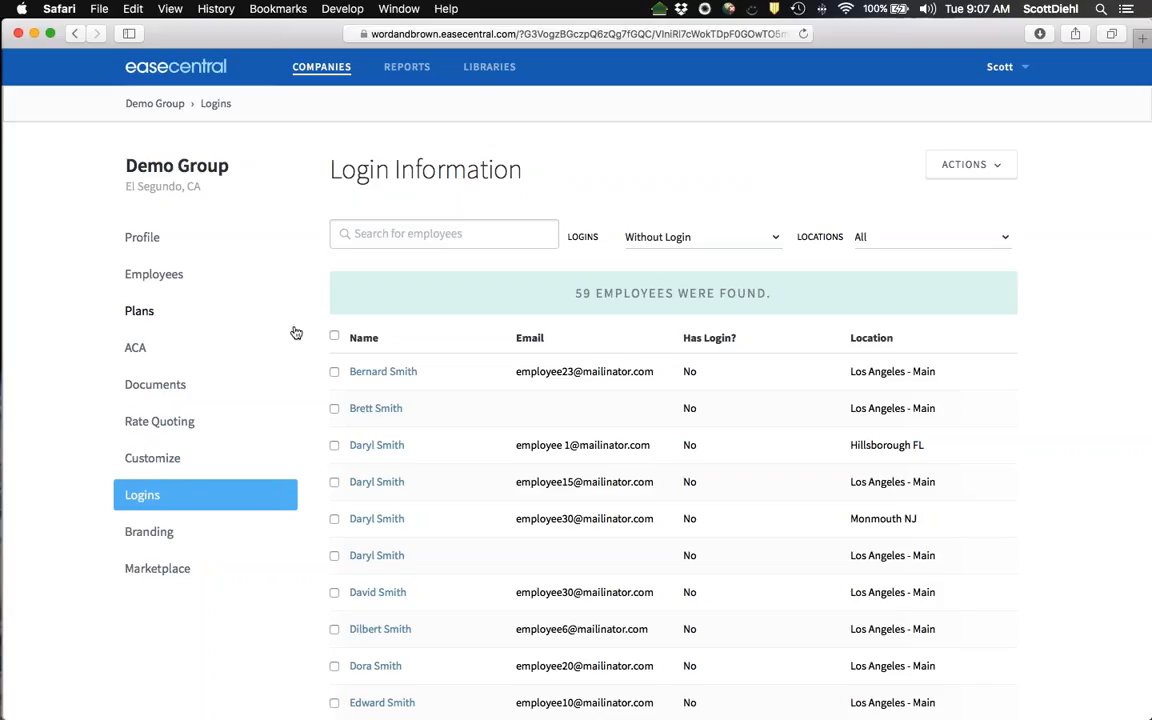
- In the login information, select all employees without a login and open a message addressed to them
left_click(334, 336)
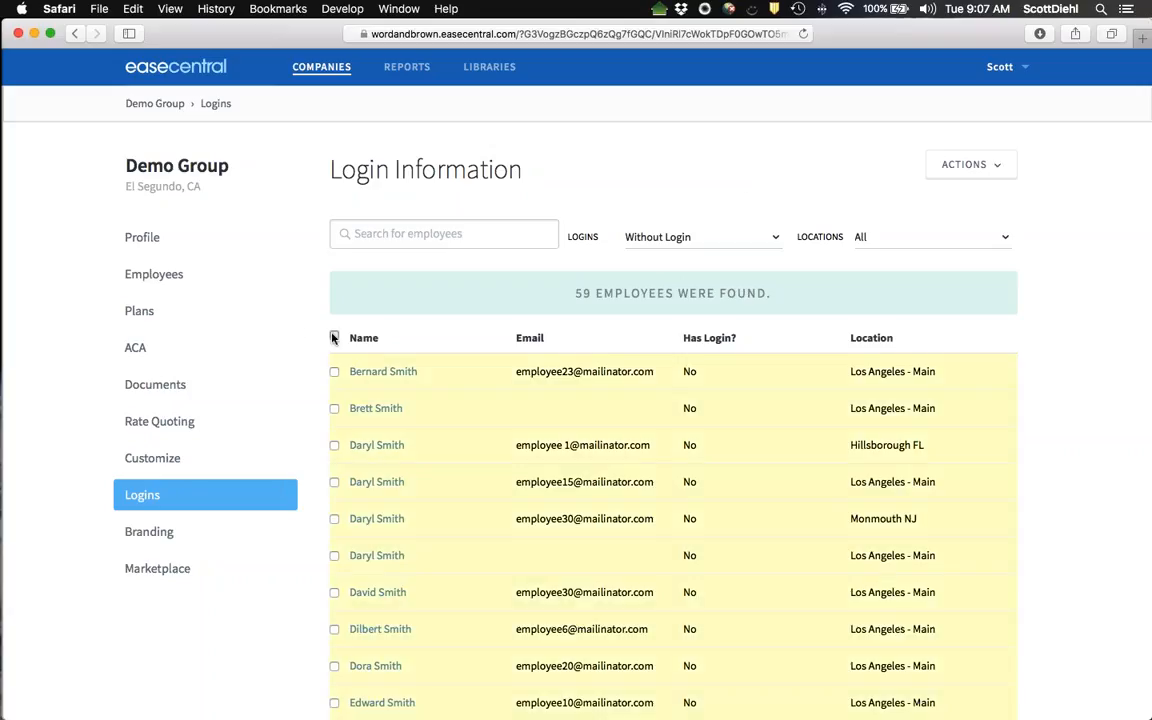
left_click(990, 165)
left_click(943, 207)
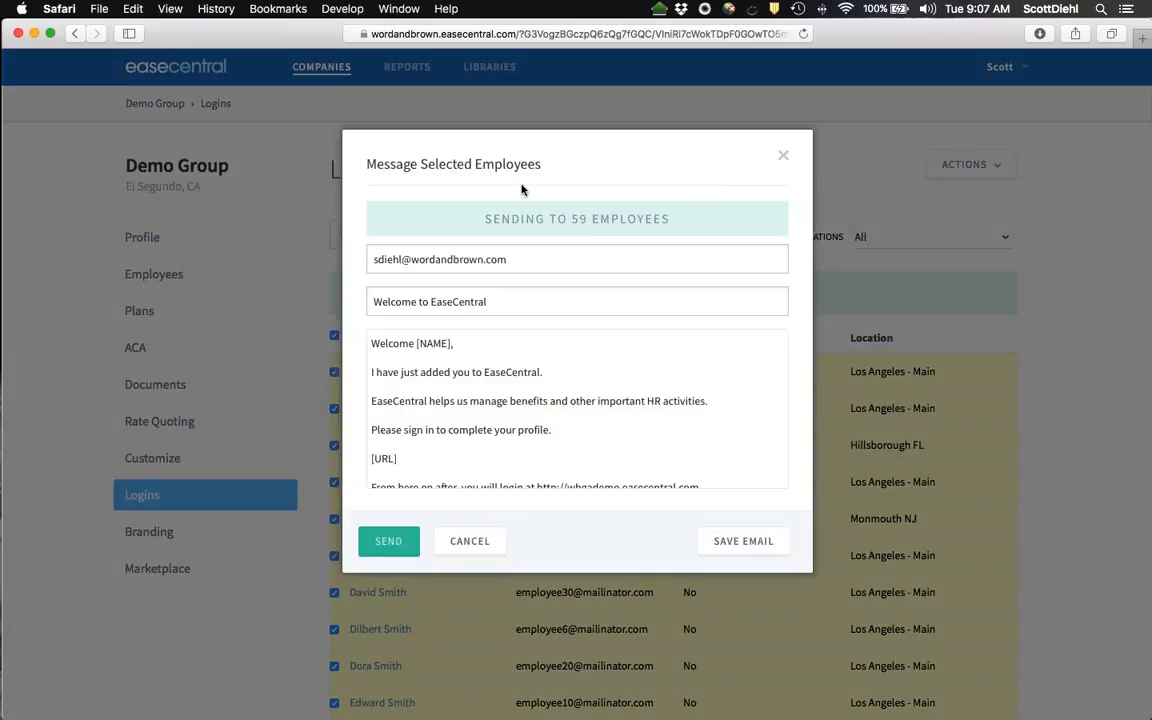
- Look over the sender address and the full body text of the Welcome to EaseCentral message without editing them
left_click_drag(514, 259, 55, 225)
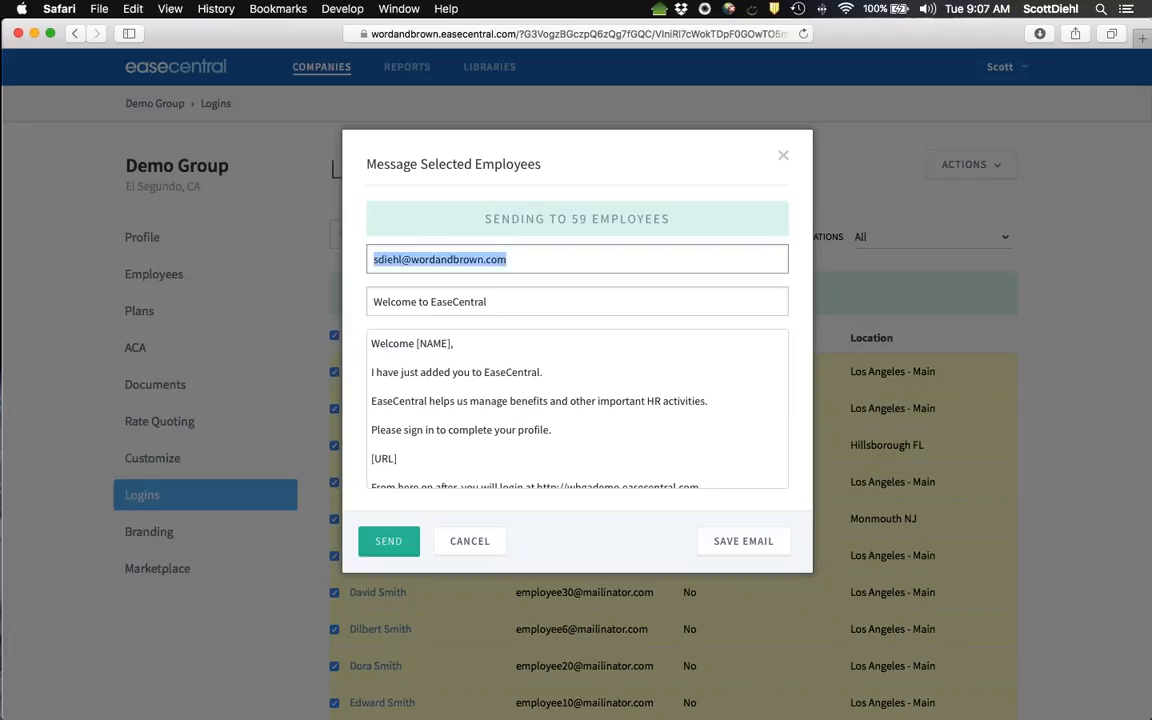
left_click_drag(371, 345, 449, 505)
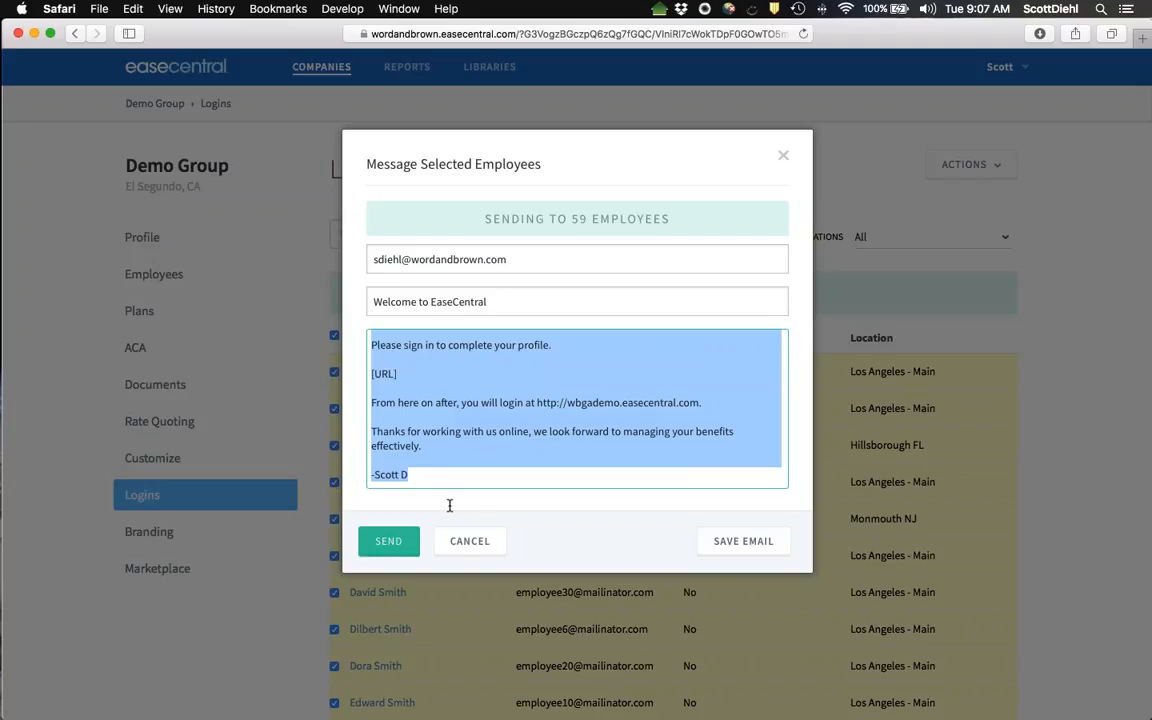
left_click(428, 475)
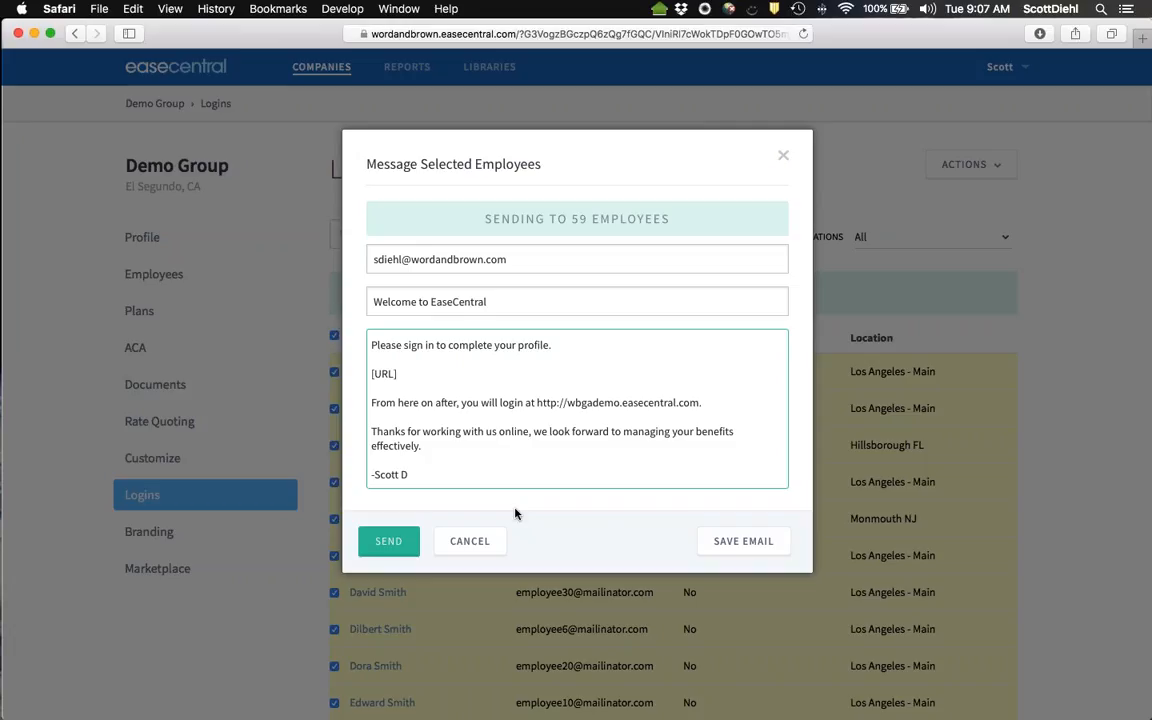
- Cancel the welcome message and deselect all employees without a login
left_click(469, 541)
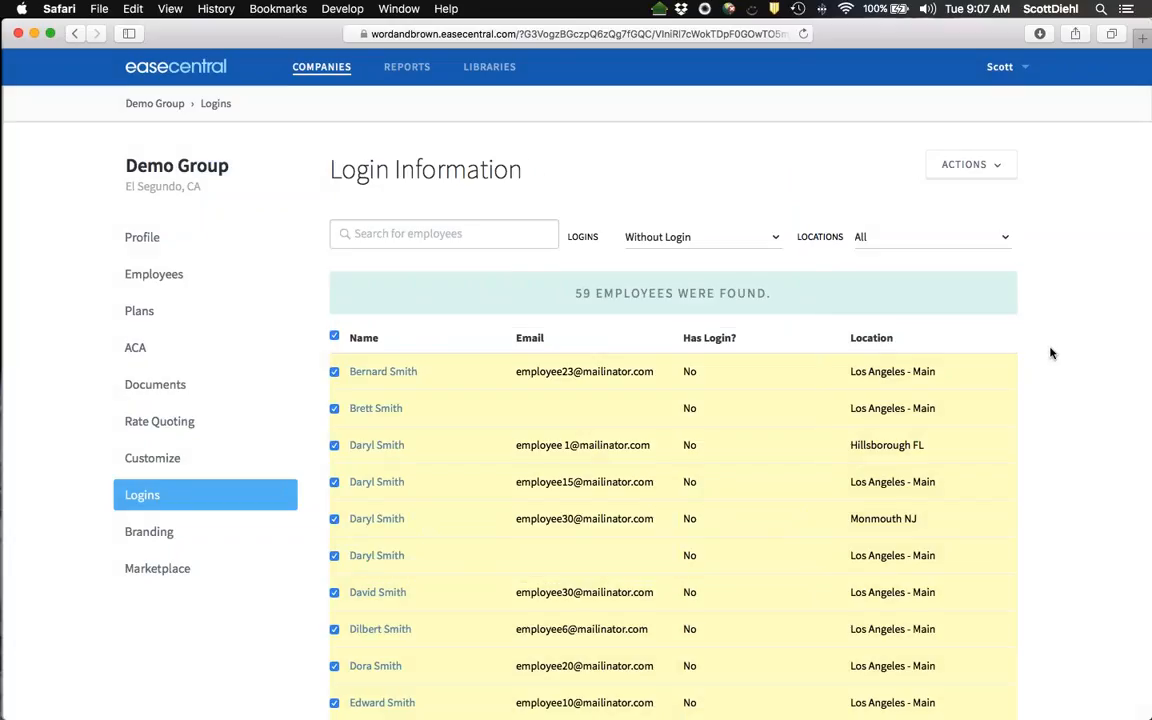
left_click(334, 338)
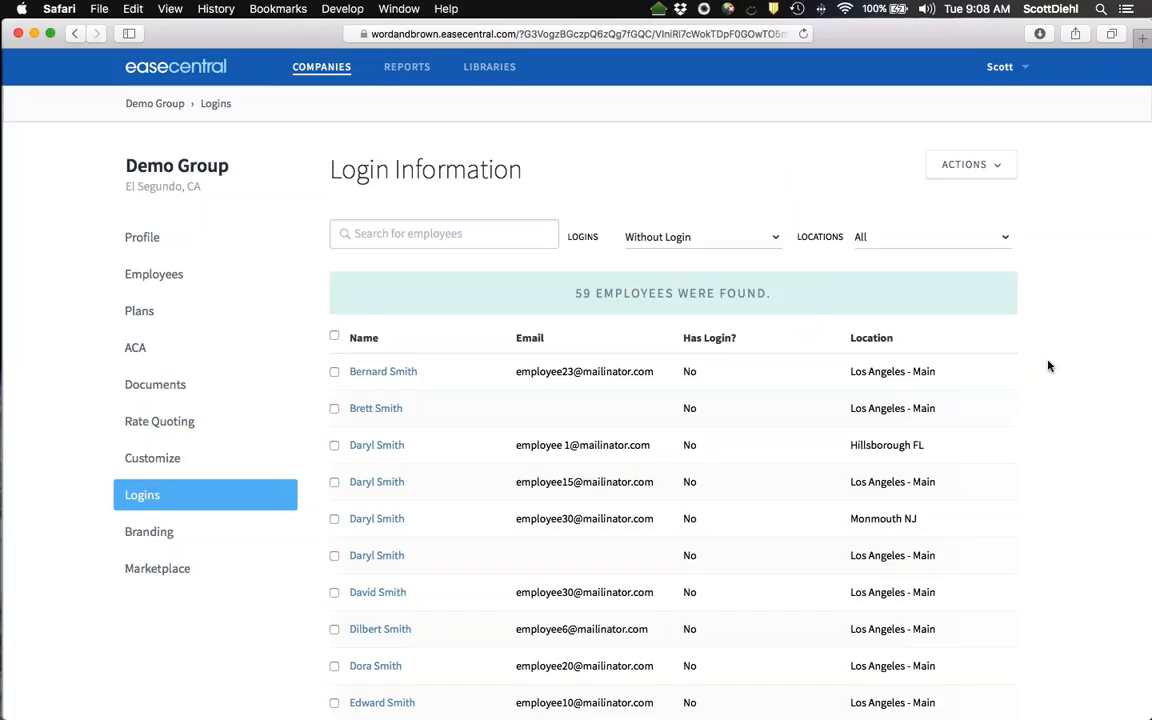
- Review Demo Group's branding settings and highlight its custom domain name
scroll(1049, 366, "down", 1)
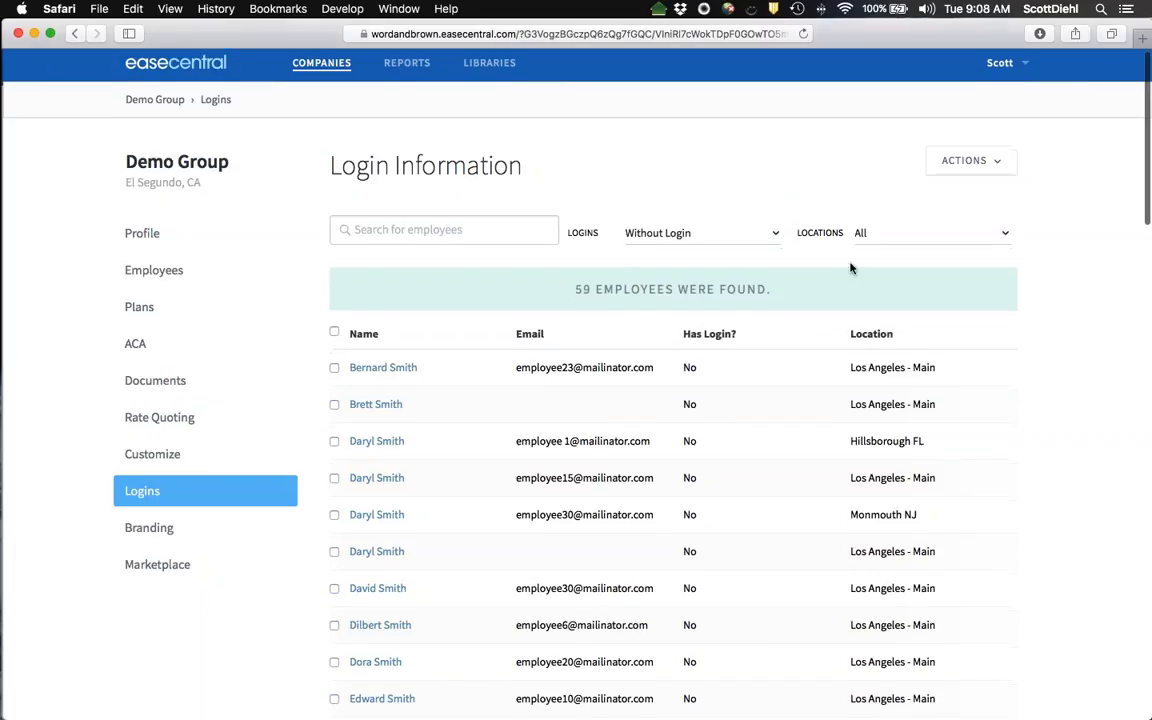
left_click(150, 528)
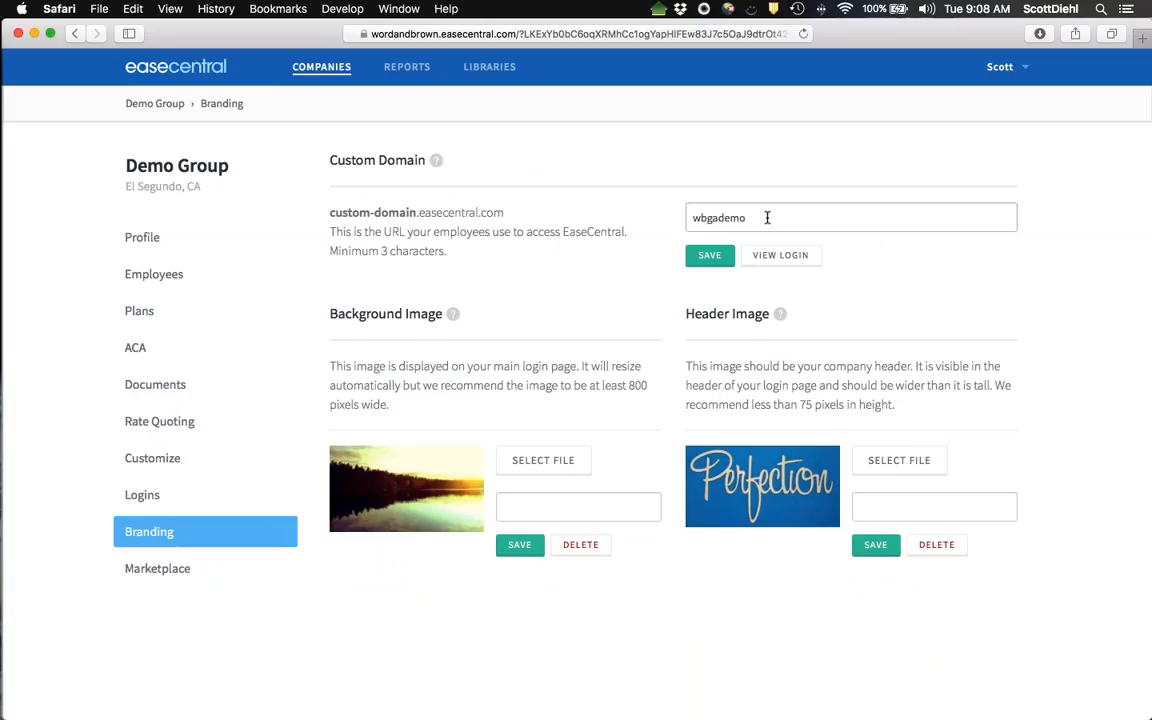
left_click_drag(767, 217, 591, 211)
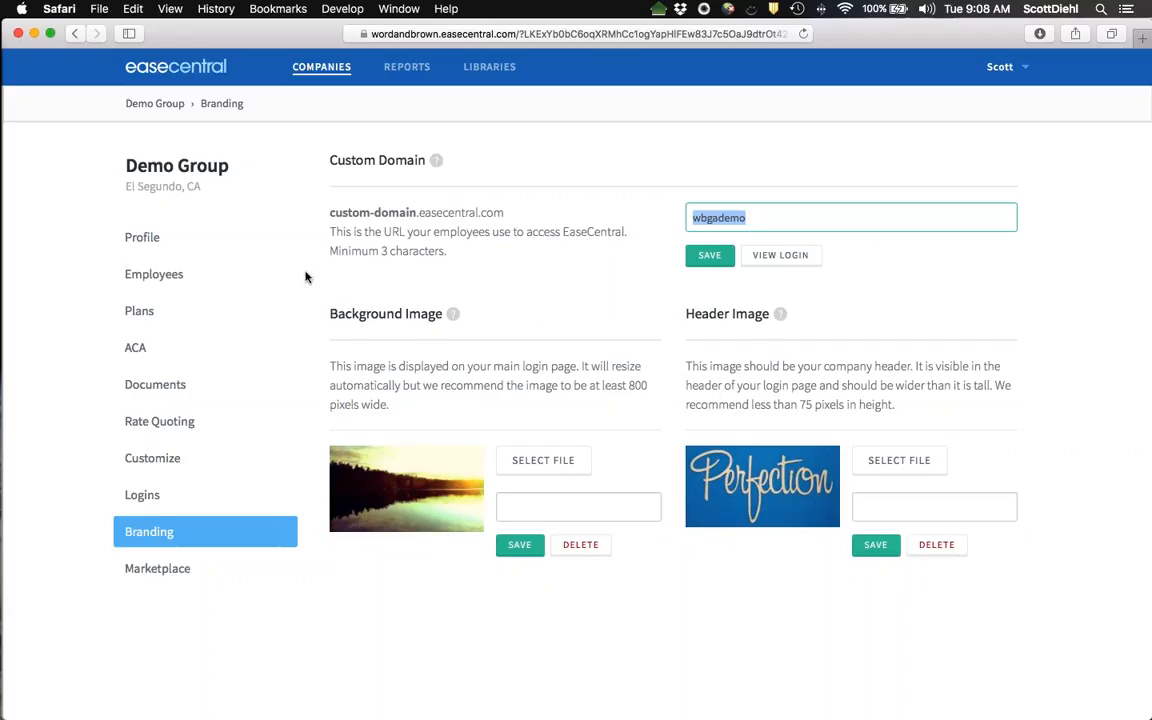
- From Demo Group's benefit plans, view the enrollment progress summary and the actions available for it
left_click(141, 310)
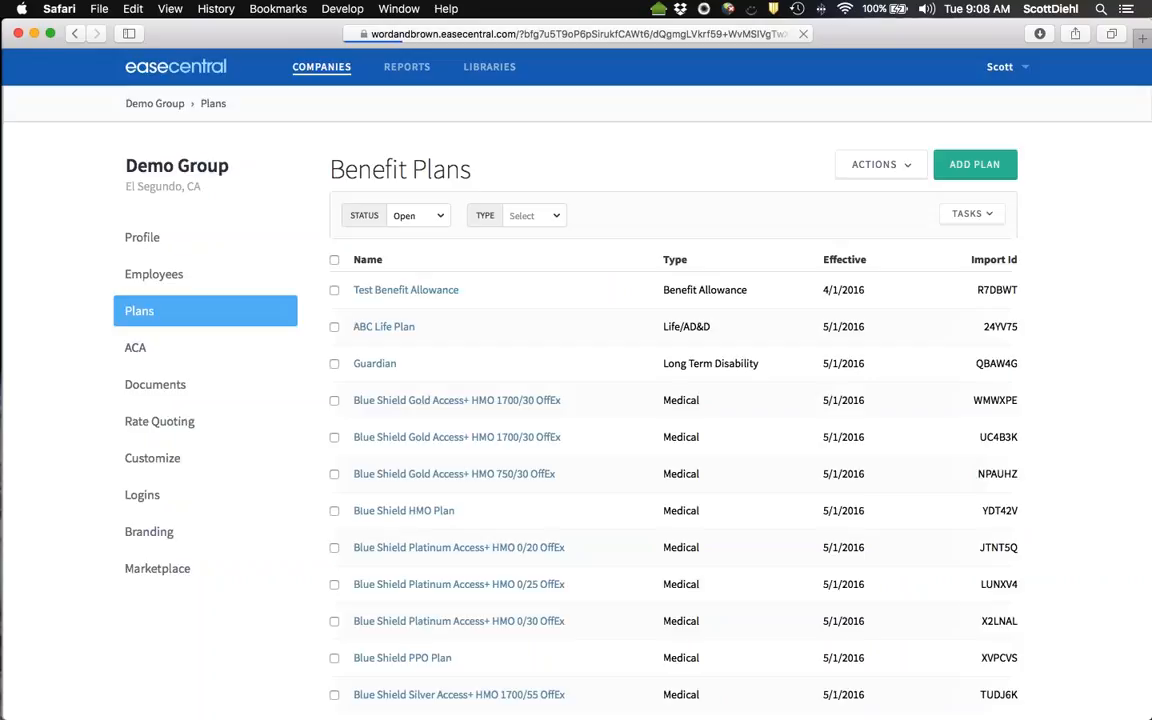
left_click(900, 169)
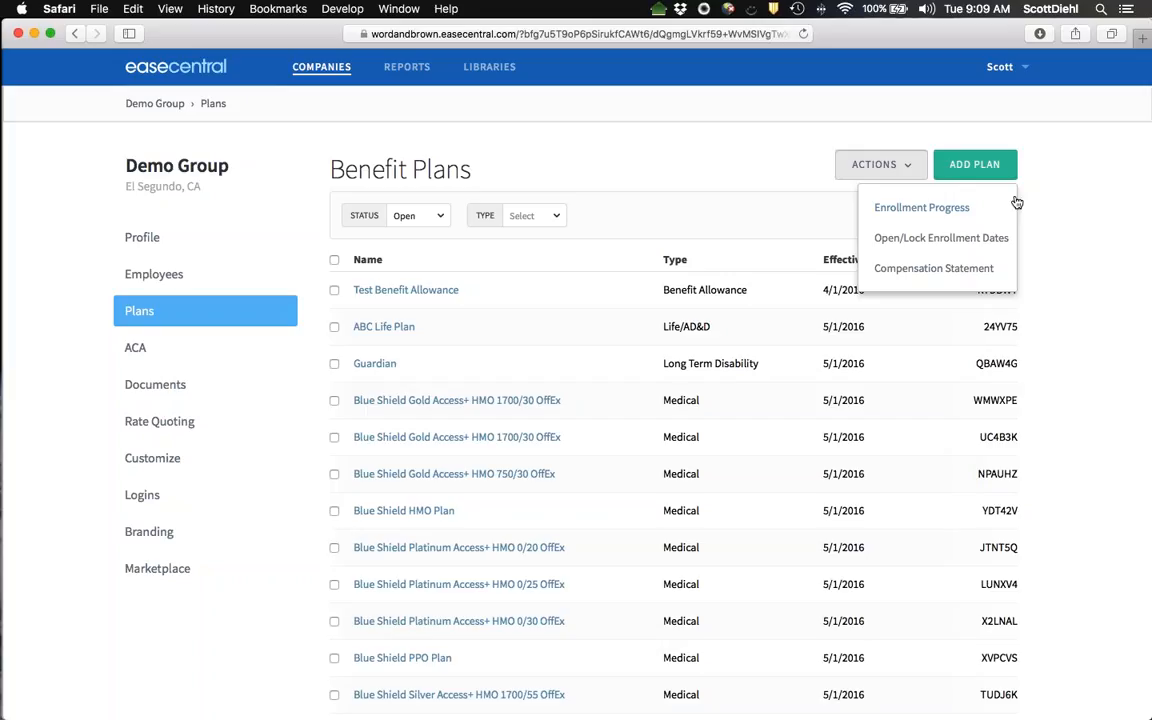
left_click(934, 211)
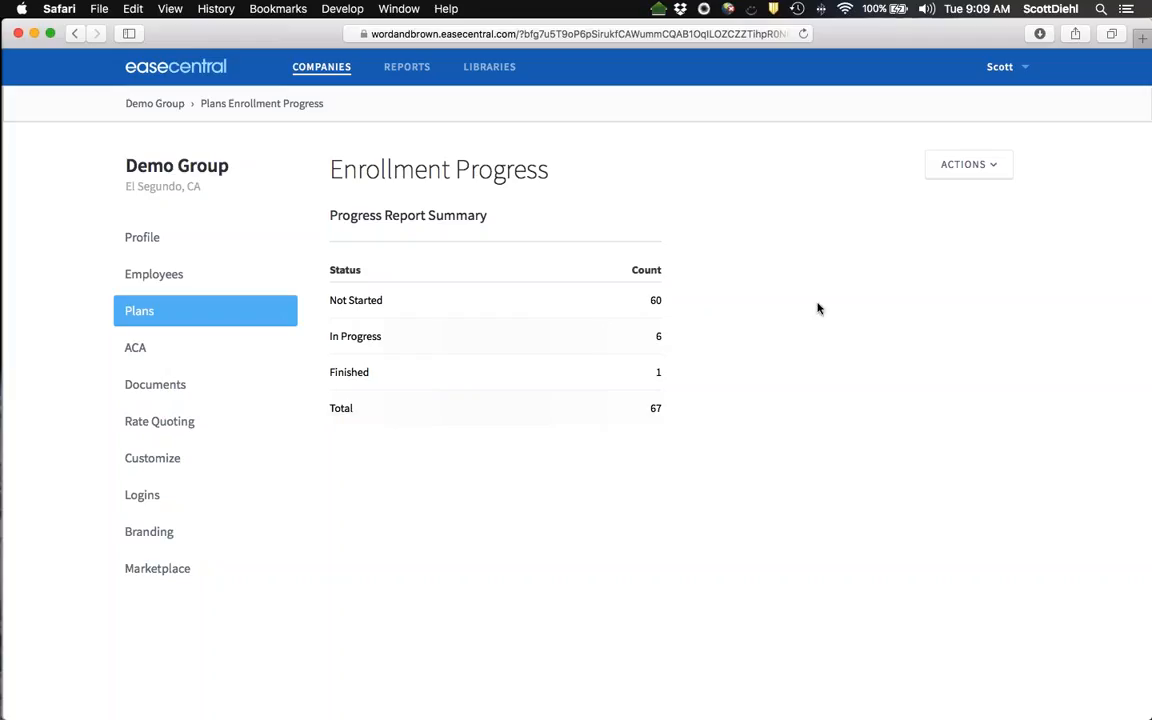
left_click(997, 170)
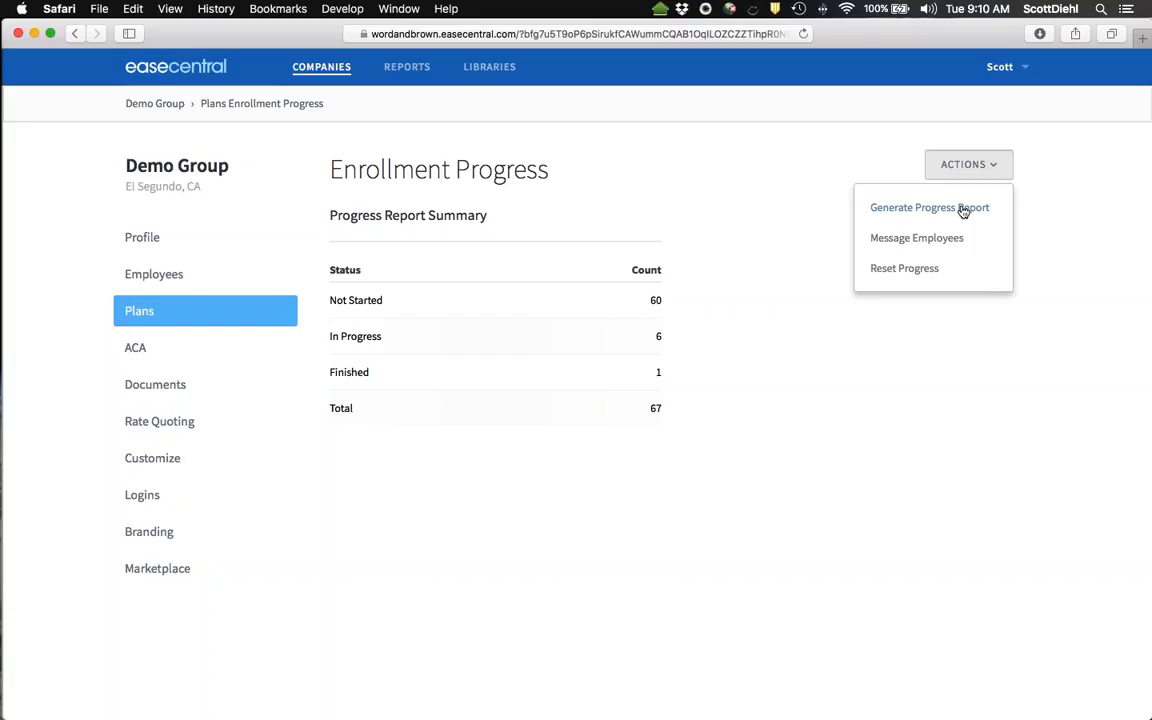
left_click(739, 151)
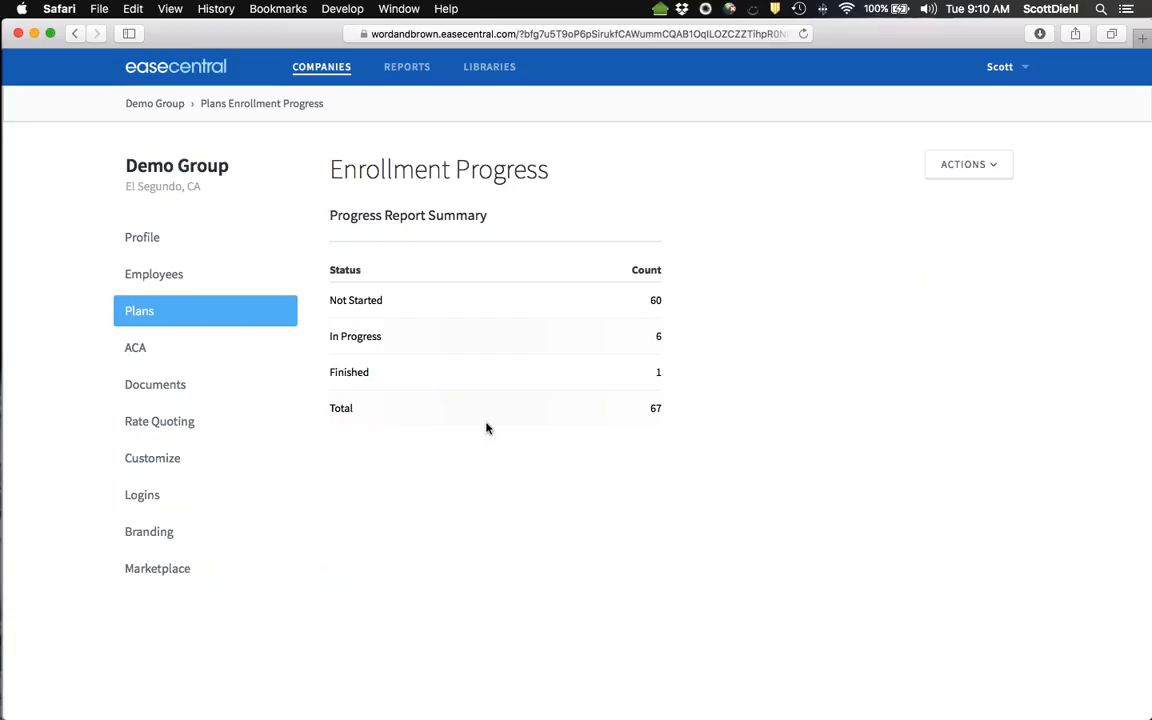
- Start an enrollment reminder message, remove In Progress from the recipients so only Not Started remains, and close it without sending
left_click(983, 167)
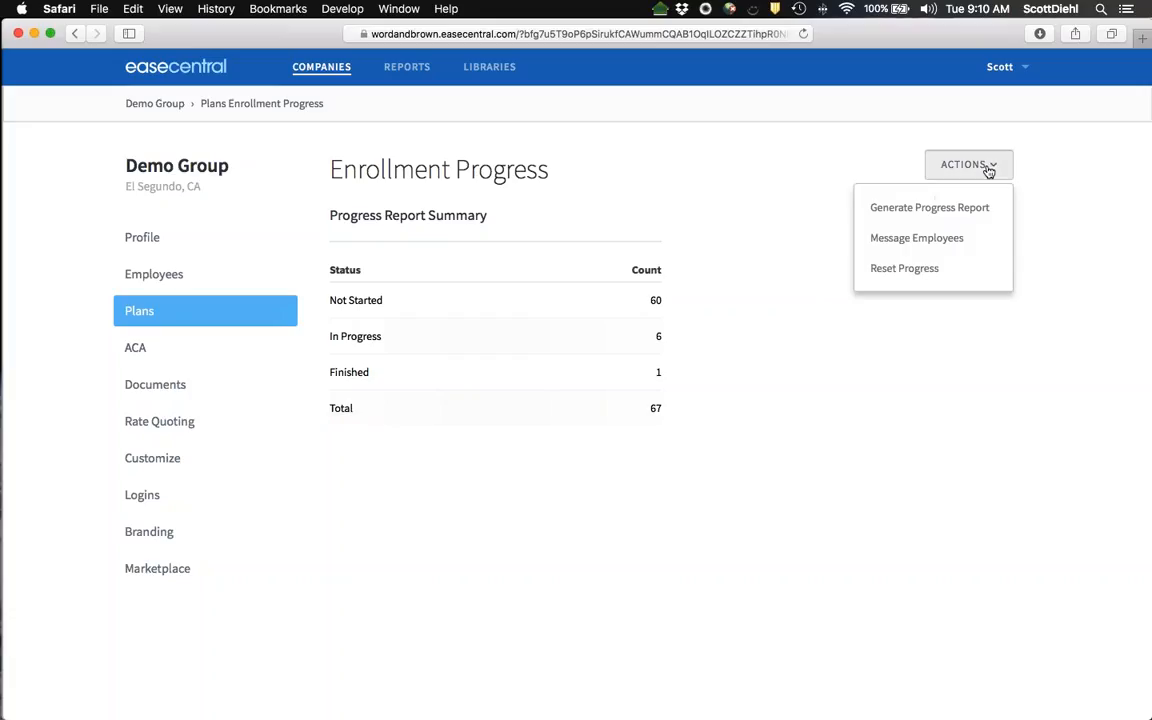
left_click(920, 239)
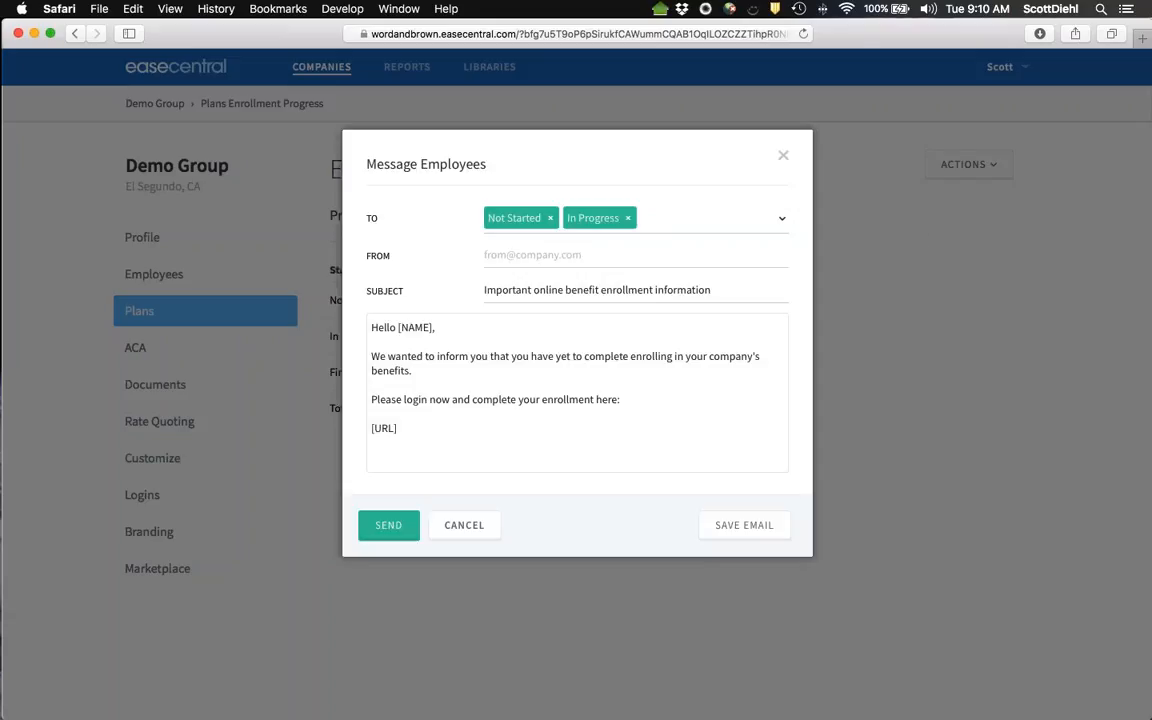
left_click(628, 218)
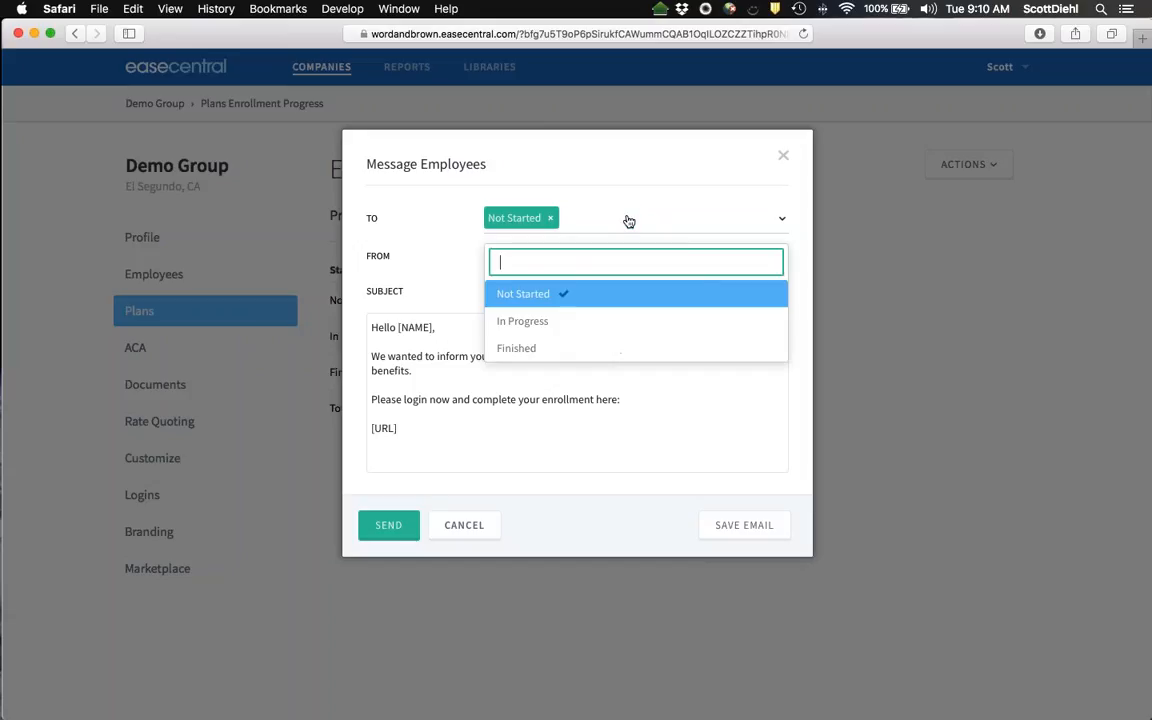
left_click(603, 155)
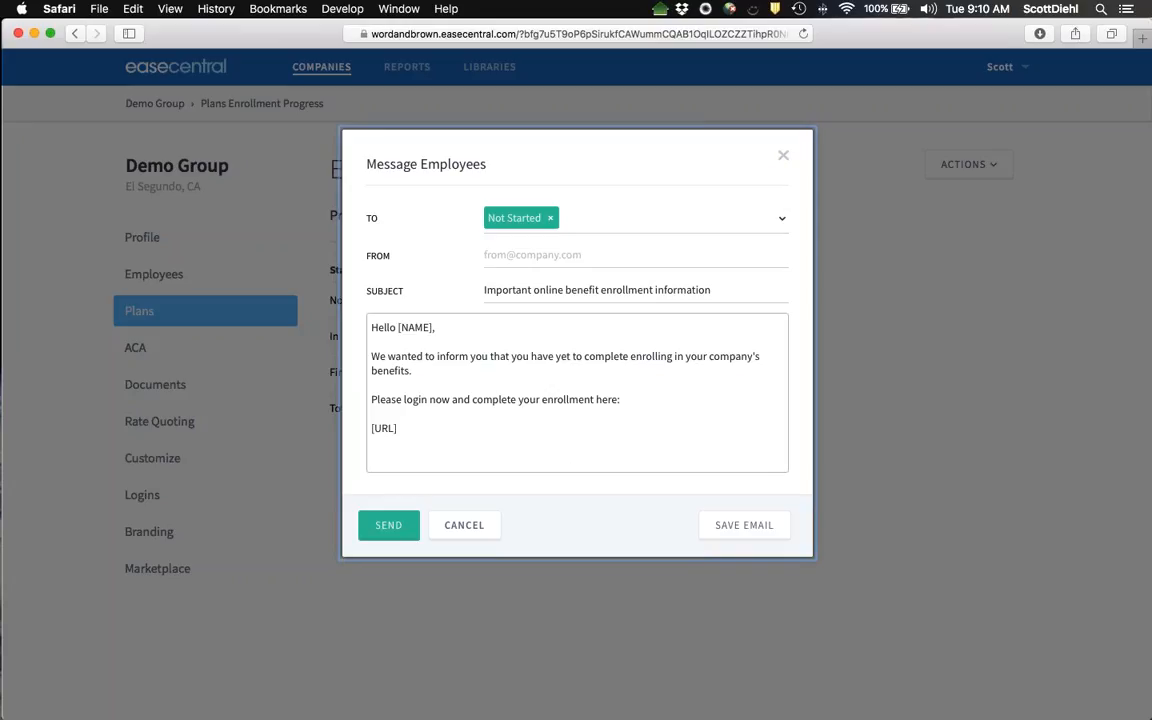
left_click(541, 253)
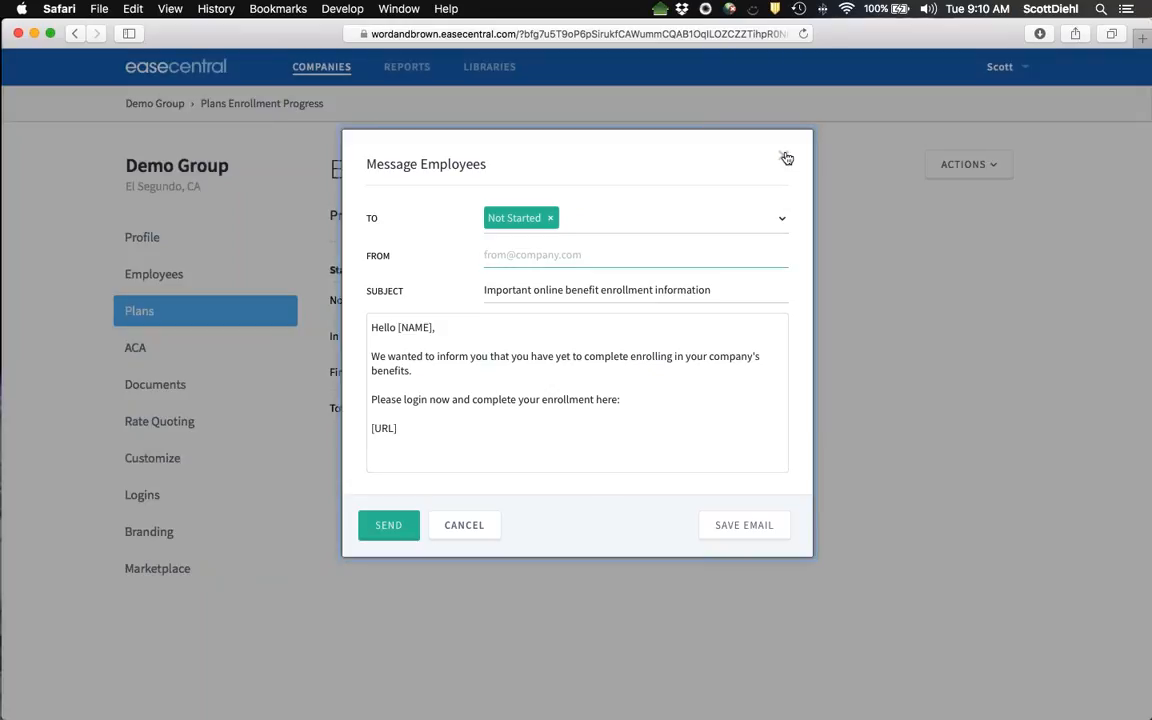
left_click(786, 158)
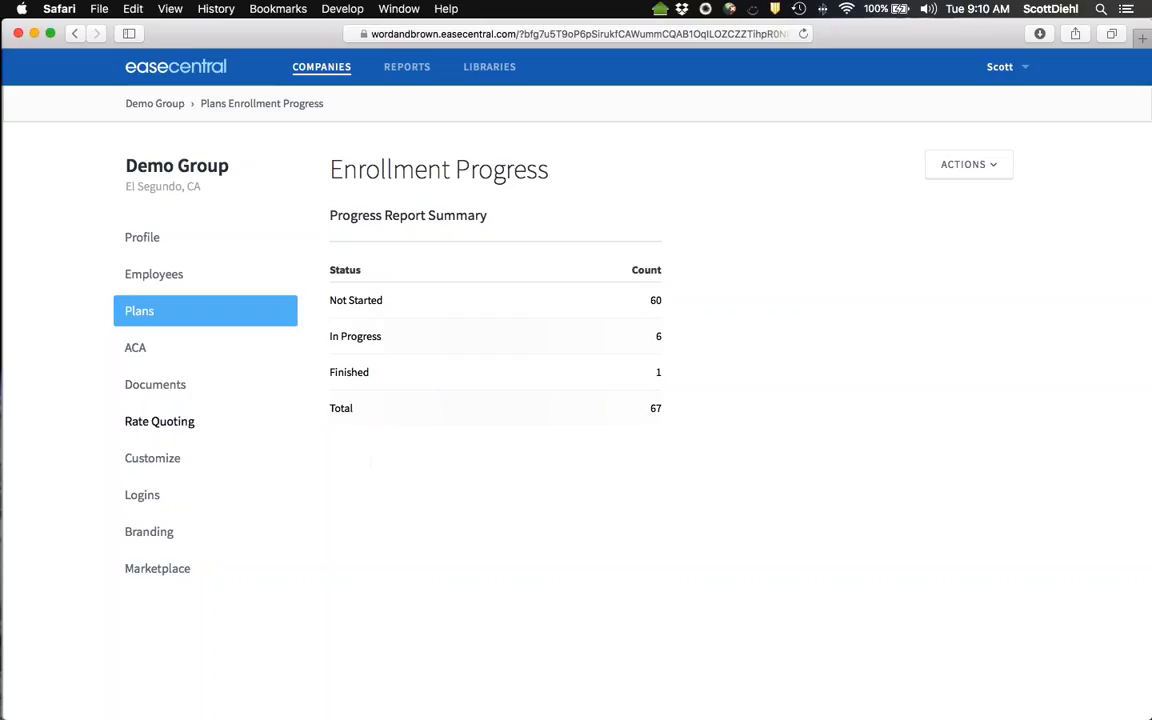
- Review the 2016 ACA dashboard overview and the ACA employee list with its measurement periods and eligibility
left_click(137, 347)
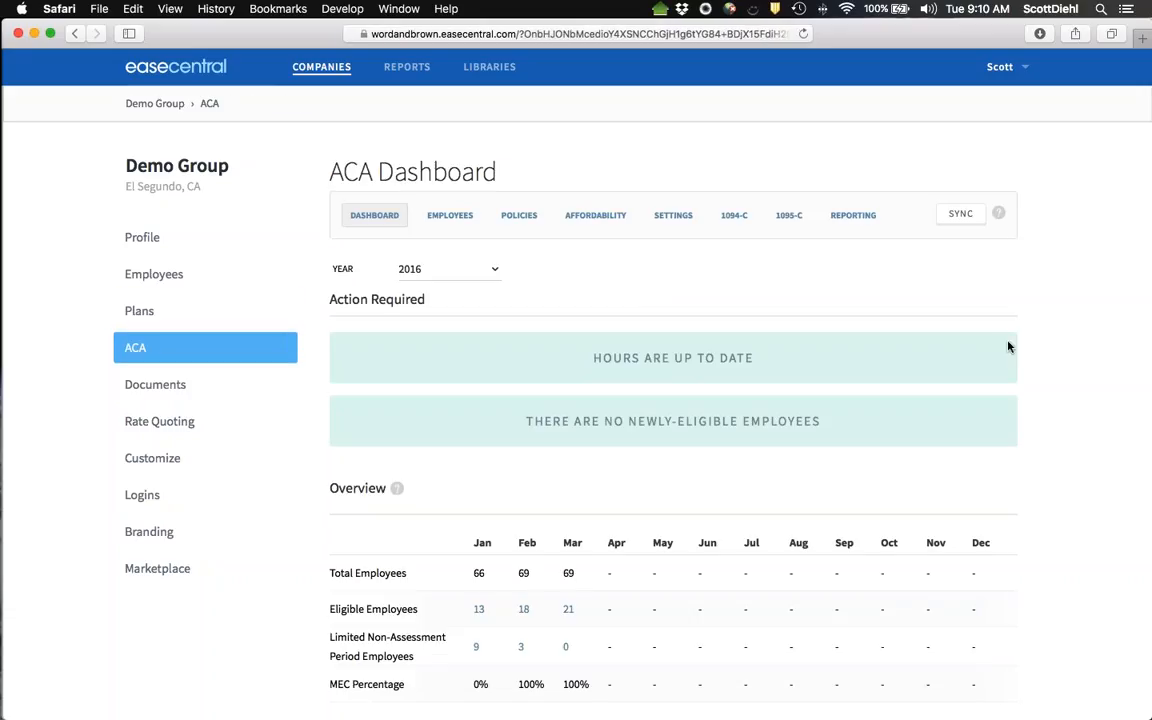
scroll(1022, 347, "down", 2)
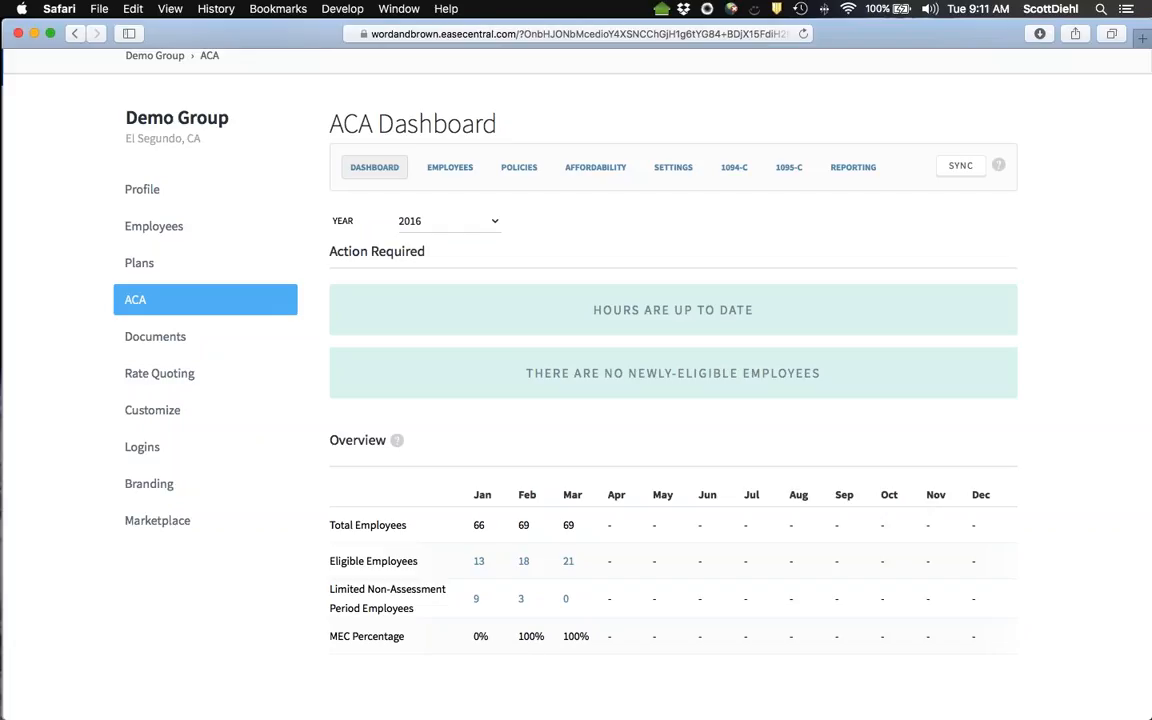
left_click(460, 176)
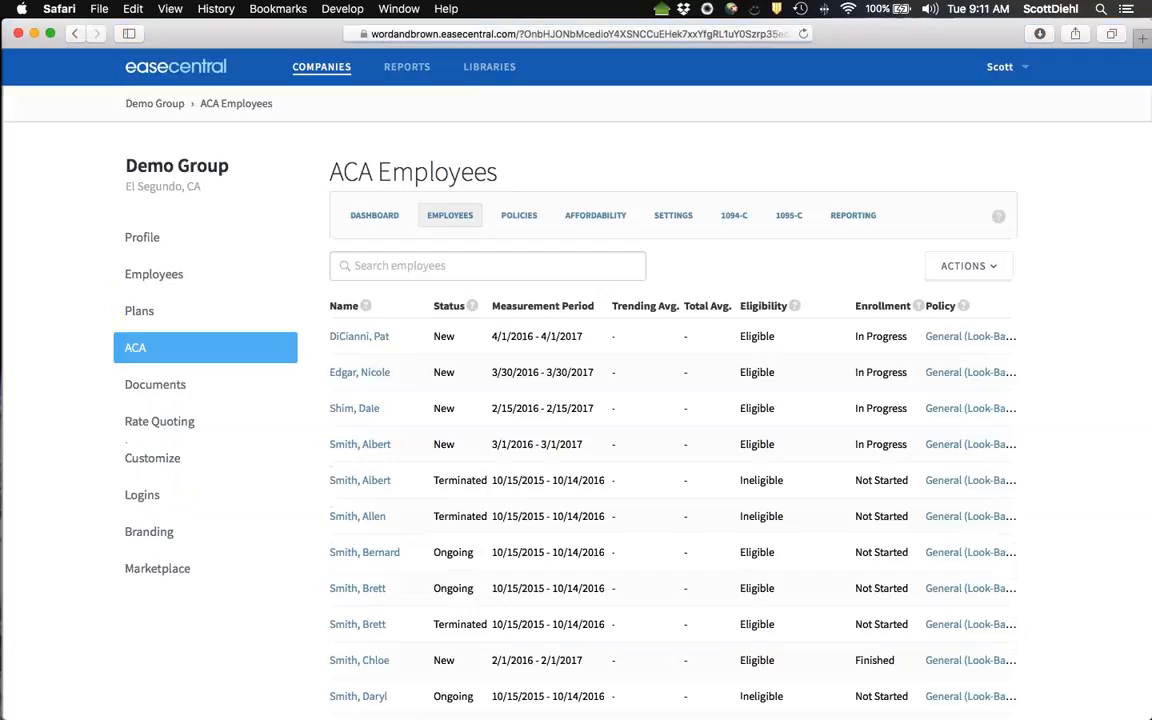
scroll(1090, 330, "down", 1)
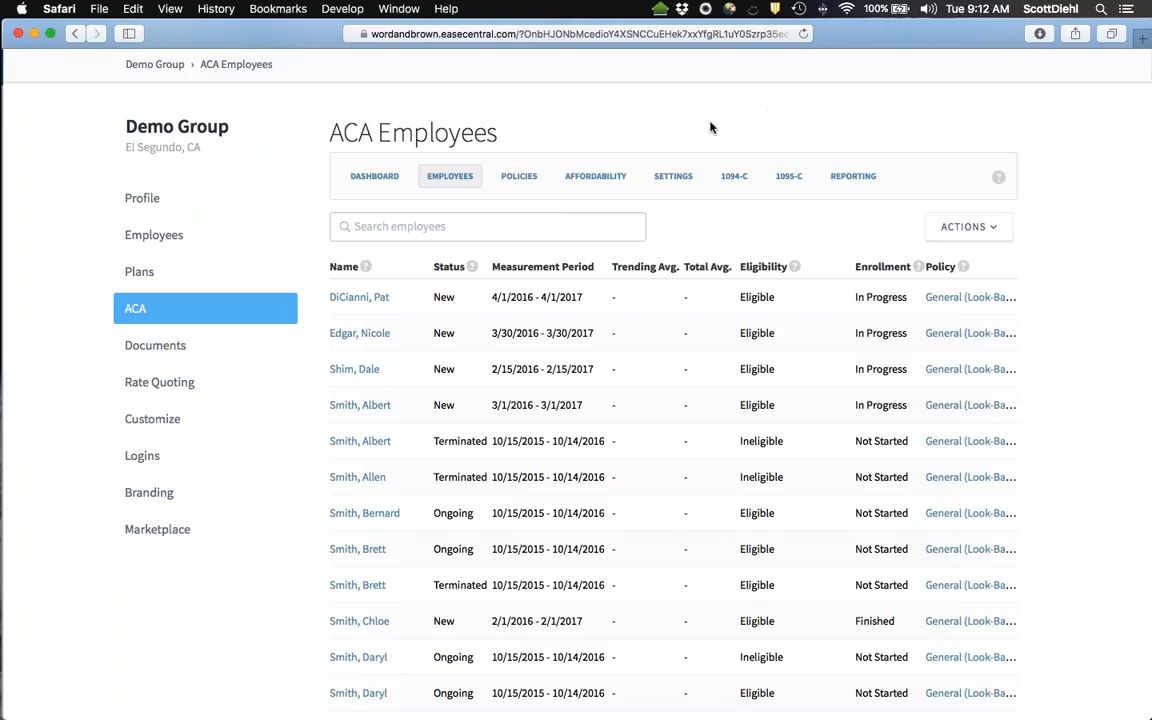
- Examine the General ACA policy's measurement method, eligibilities, ongoing and new employee periods, and period dates
left_click(519, 177)
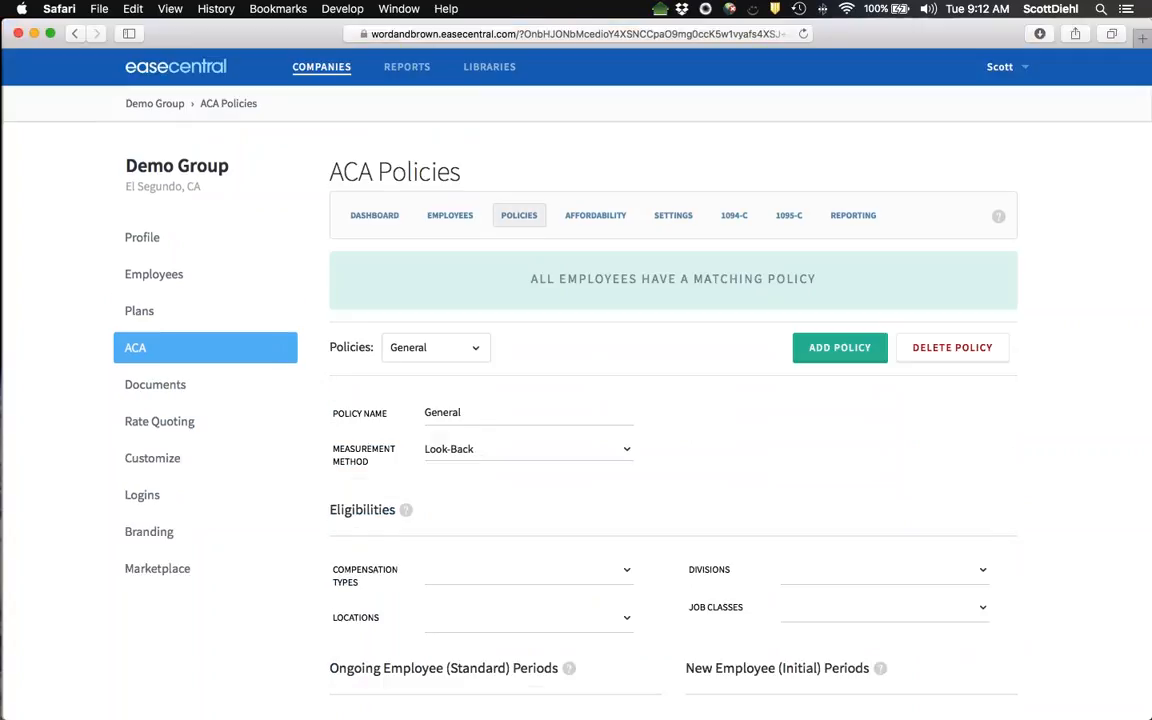
scroll(1093, 365, "down", 5)
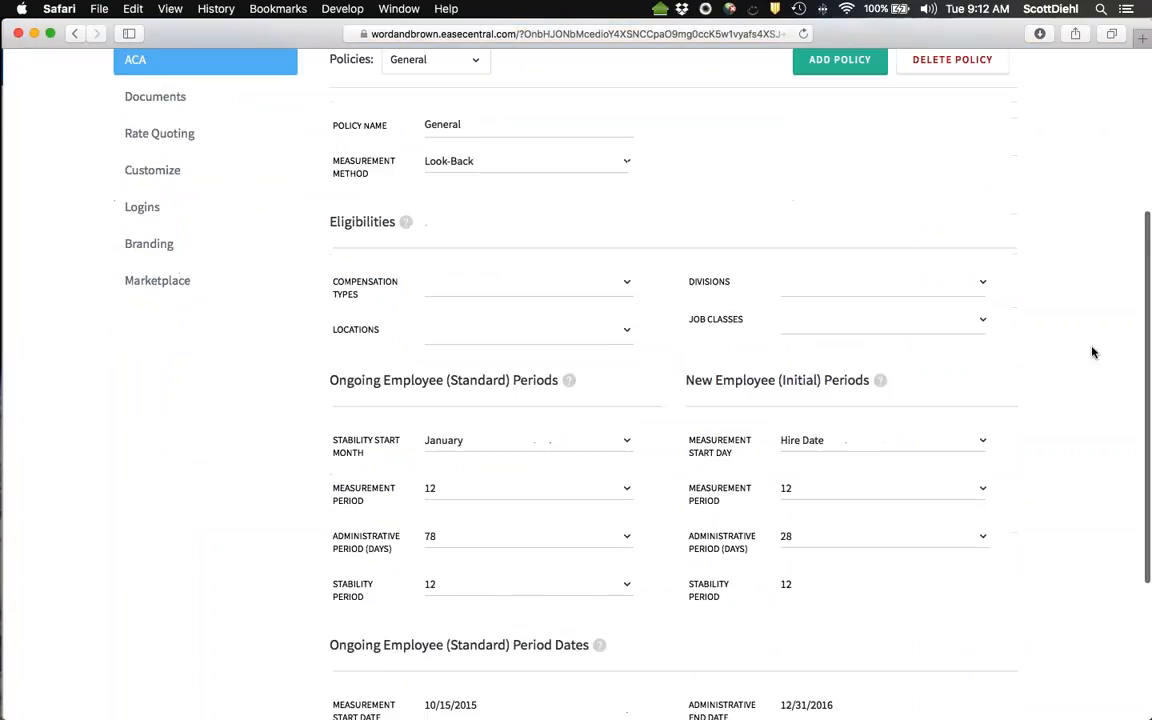
scroll(1093, 352, "down", 4)
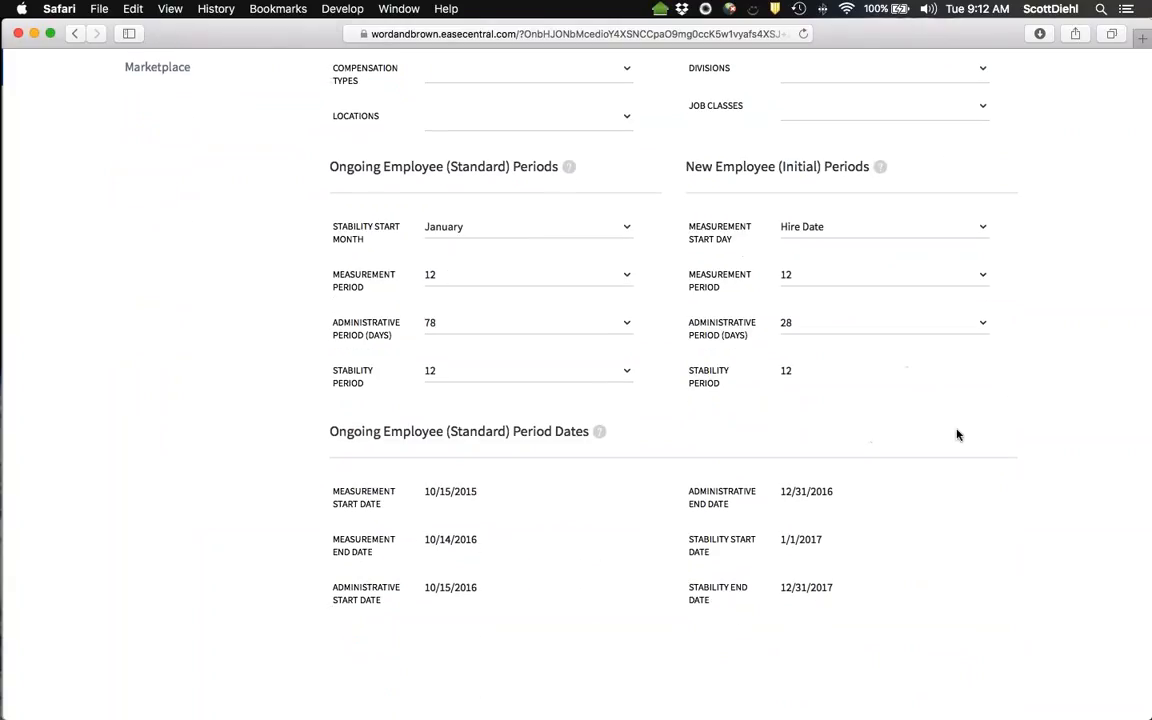
scroll(1018, 393, "up", 1)
scroll(1019, 392, "up", 6)
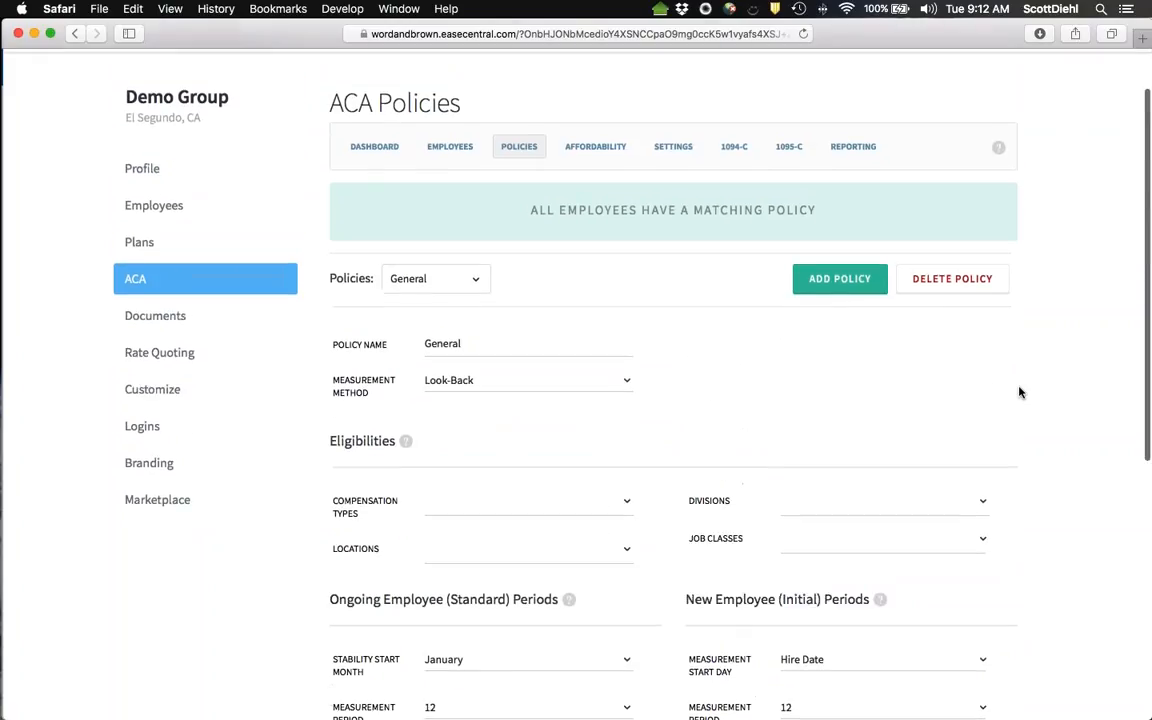
scroll(1019, 392, "up", 1)
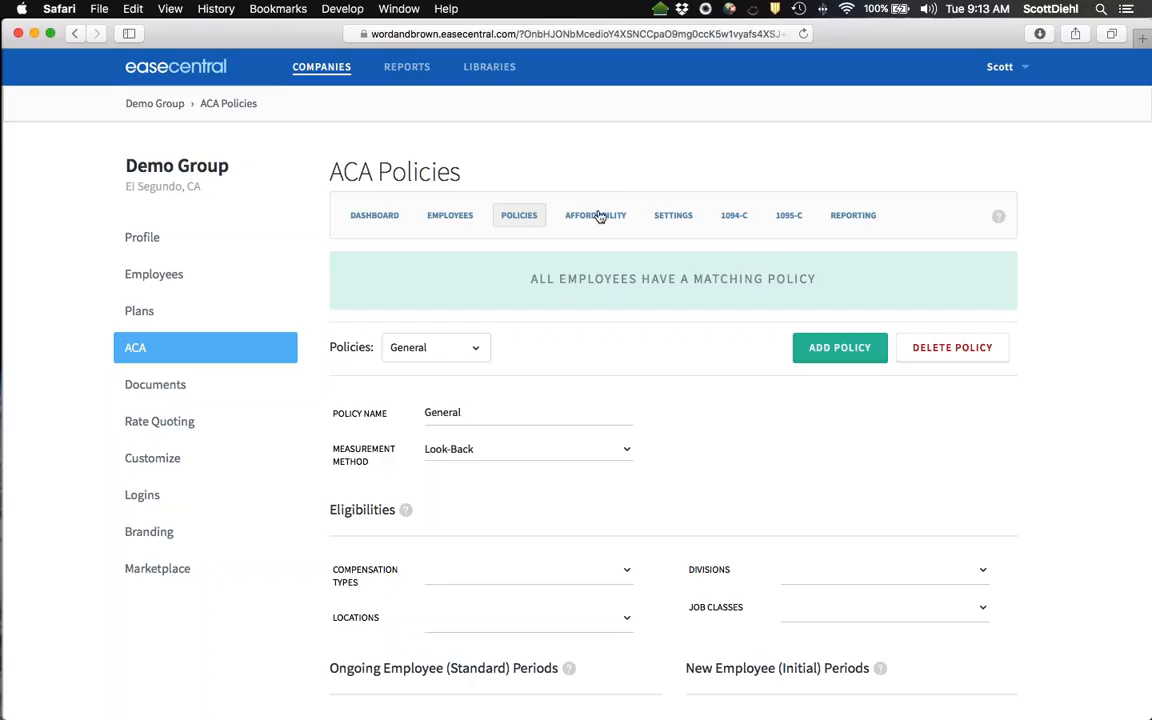
- Examine the General ACA affordability settings and the employees' safe harbor results
left_click(598, 216)
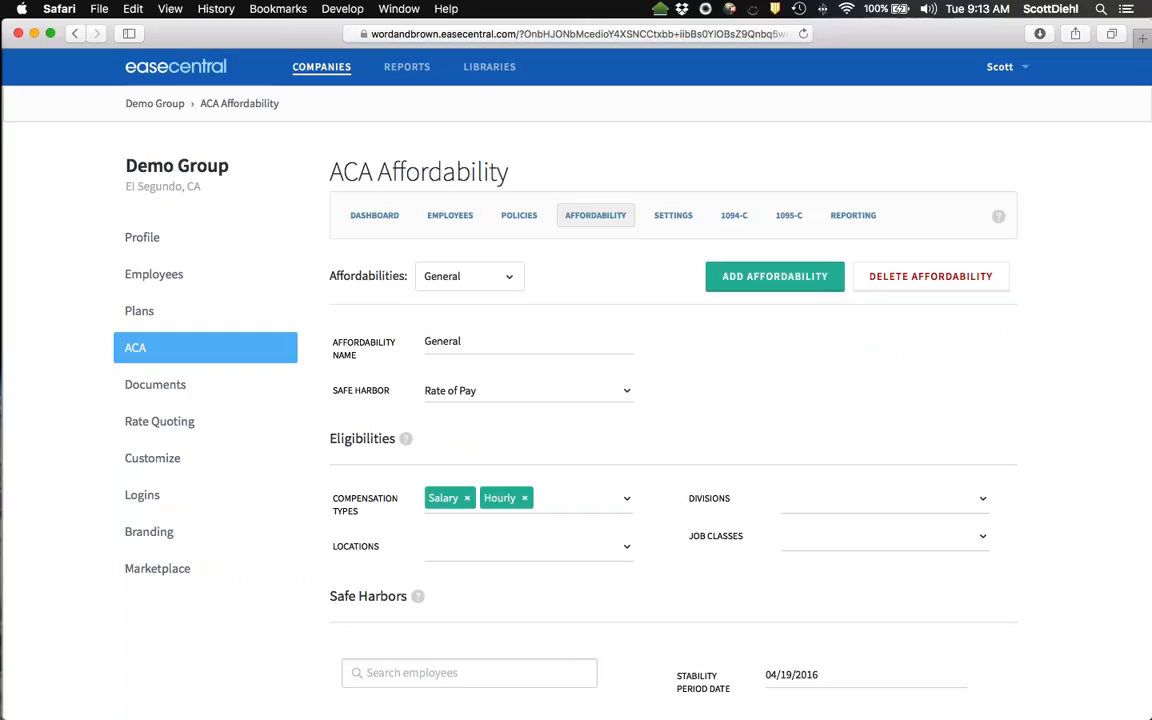
scroll(1085, 441, "down", 1)
scroll(1085, 441, "down", 6)
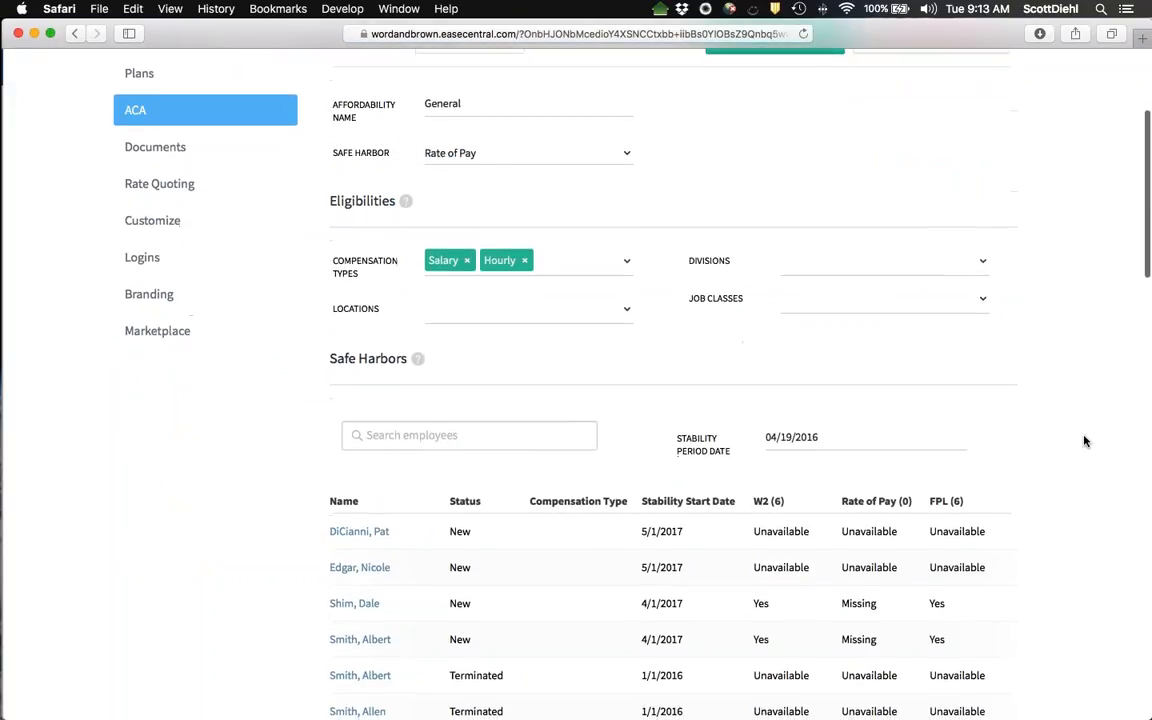
scroll(1085, 441, "down", 4)
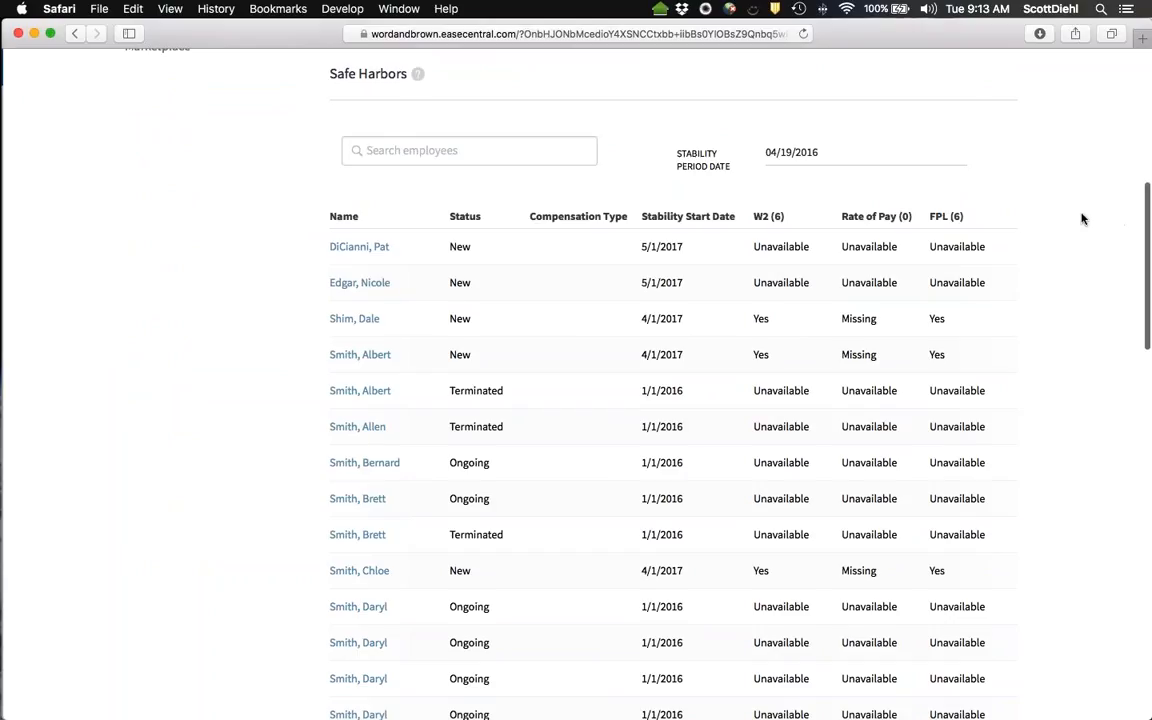
scroll(1083, 219, "up", 1)
scroll(1081, 219, "up", 9)
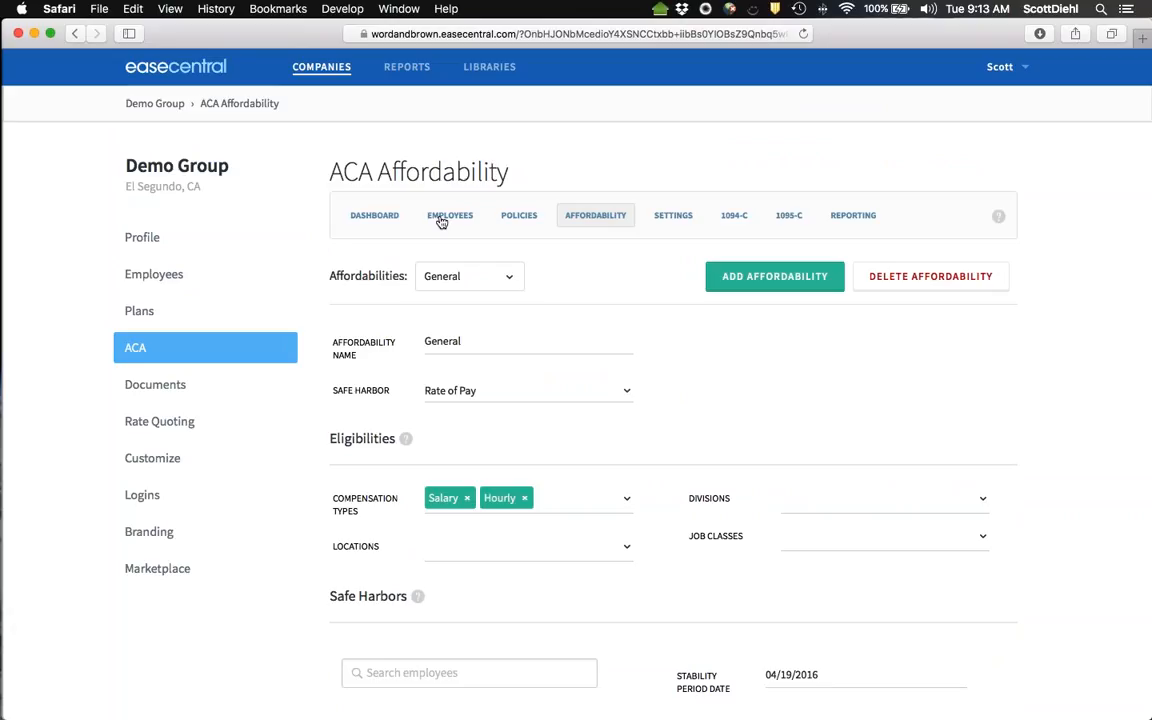
- View the 2015 ACA 1095-C report and switch it to the second employee in the list
left_click(787, 217)
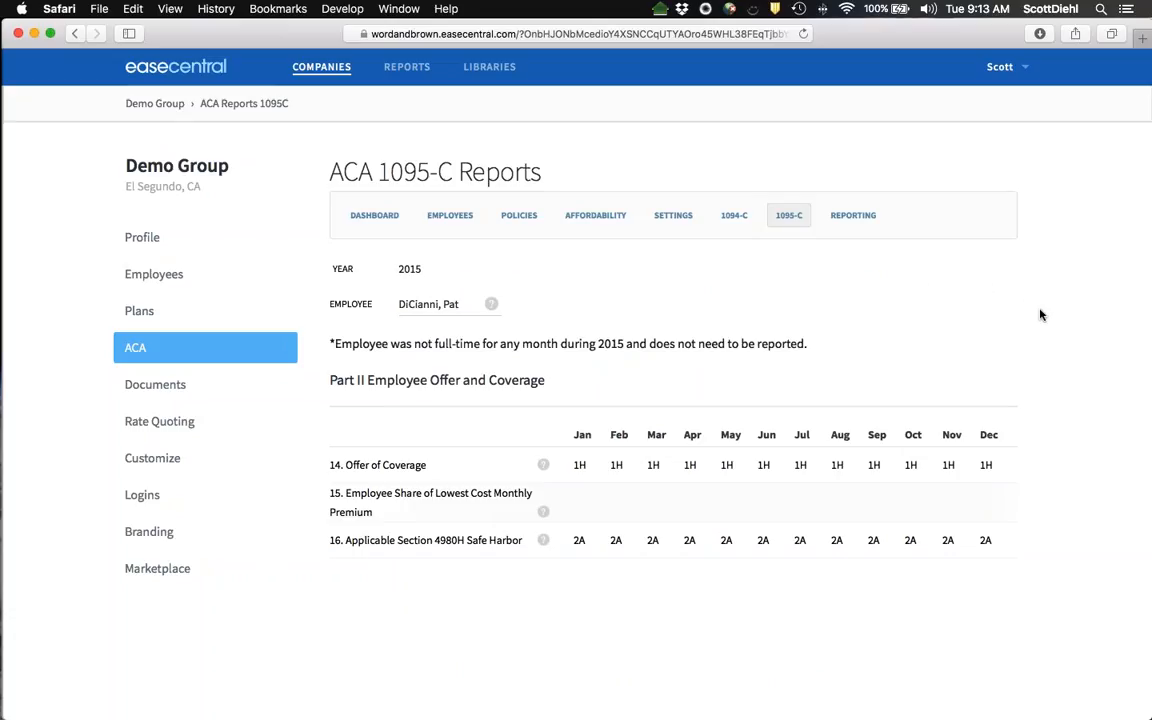
left_click(445, 305)
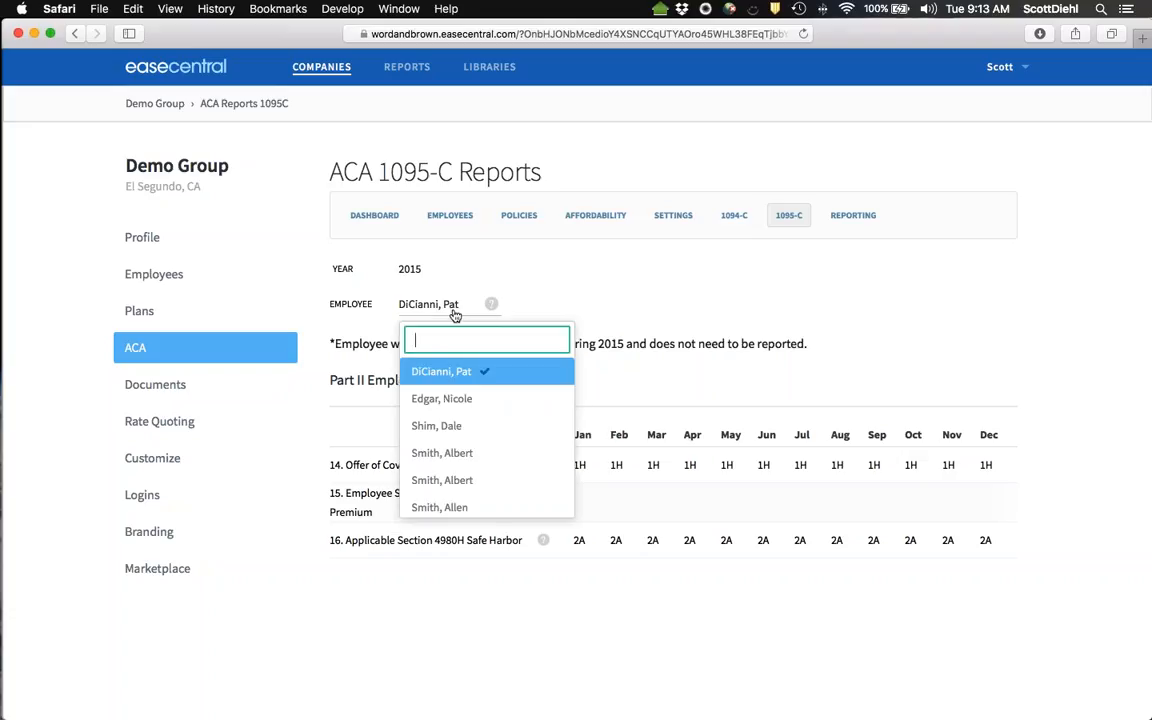
left_click(458, 400)
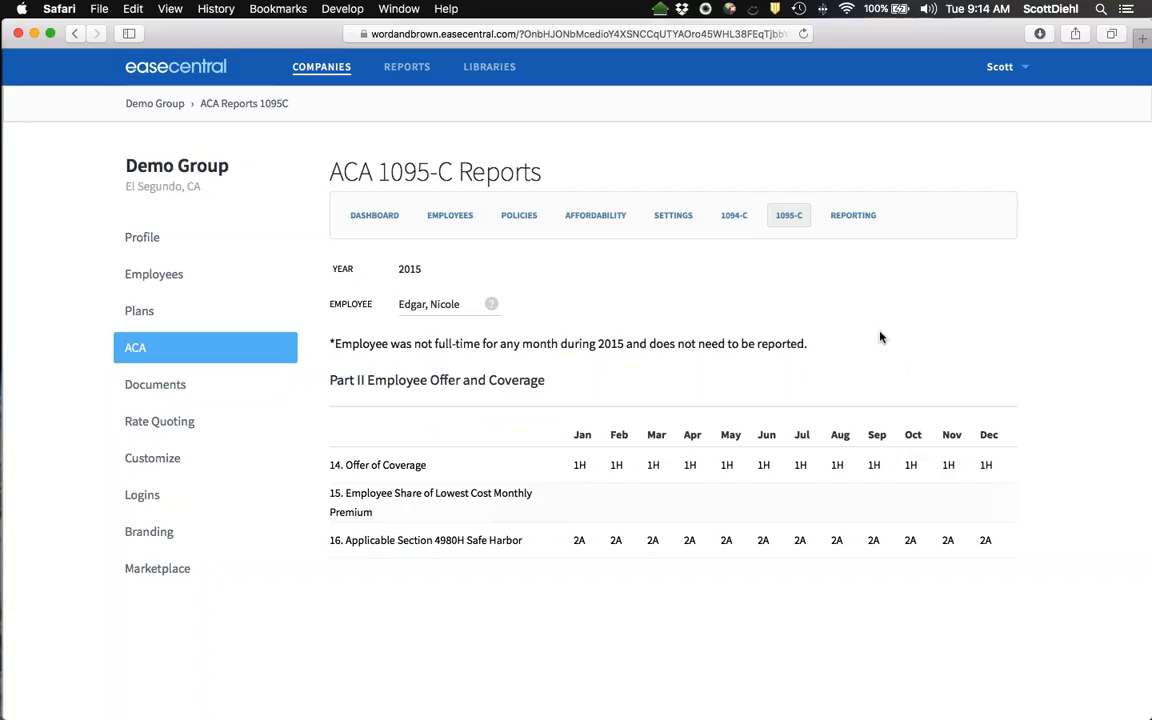
- Look over the 2015 ACA reporting page, including the administrator fields, the report generation option and the employee list
left_click(853, 216)
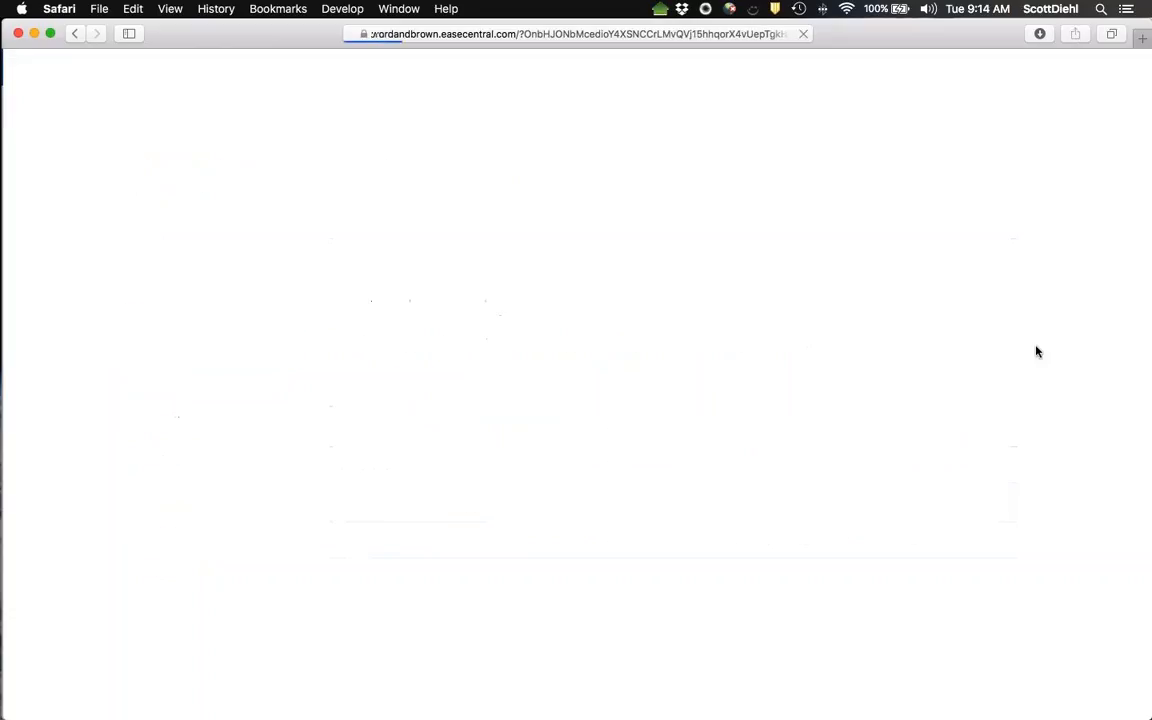
scroll(1036, 351, "down", 3)
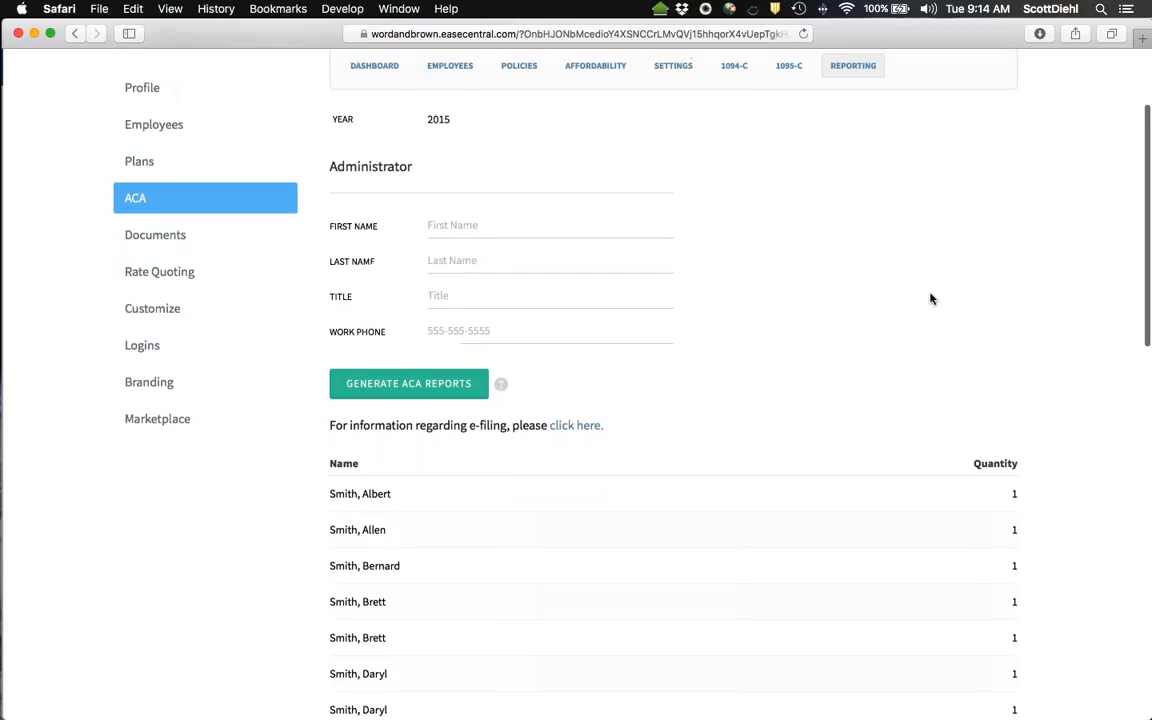
scroll(931, 298, "up", 3)
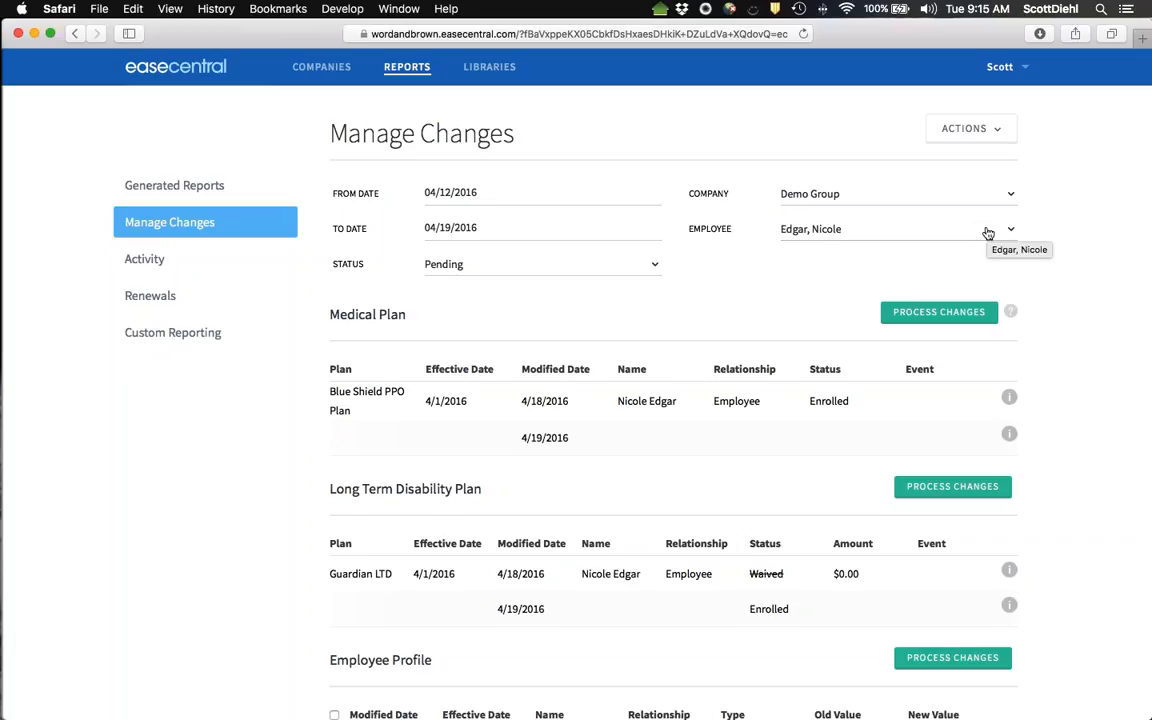
- Check who last modified the employee's Blue Shield PPO medical plan change, and close the additional information
scroll(1125, 366, "down", 3)
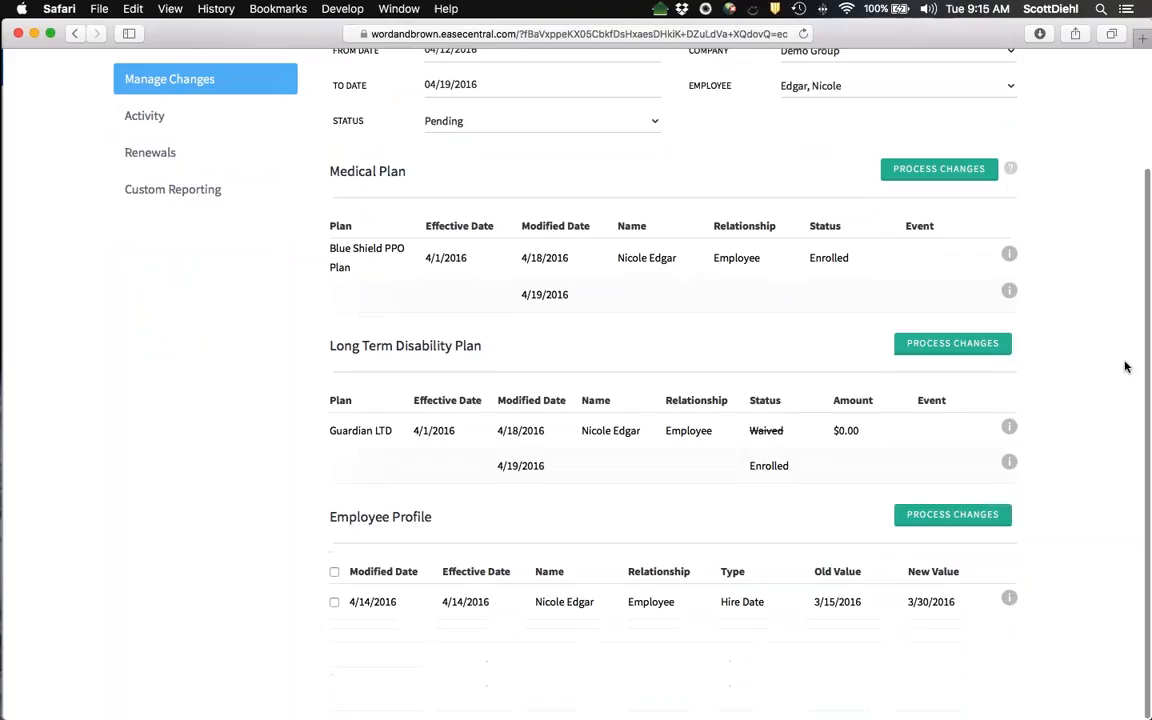
left_click(1009, 254)
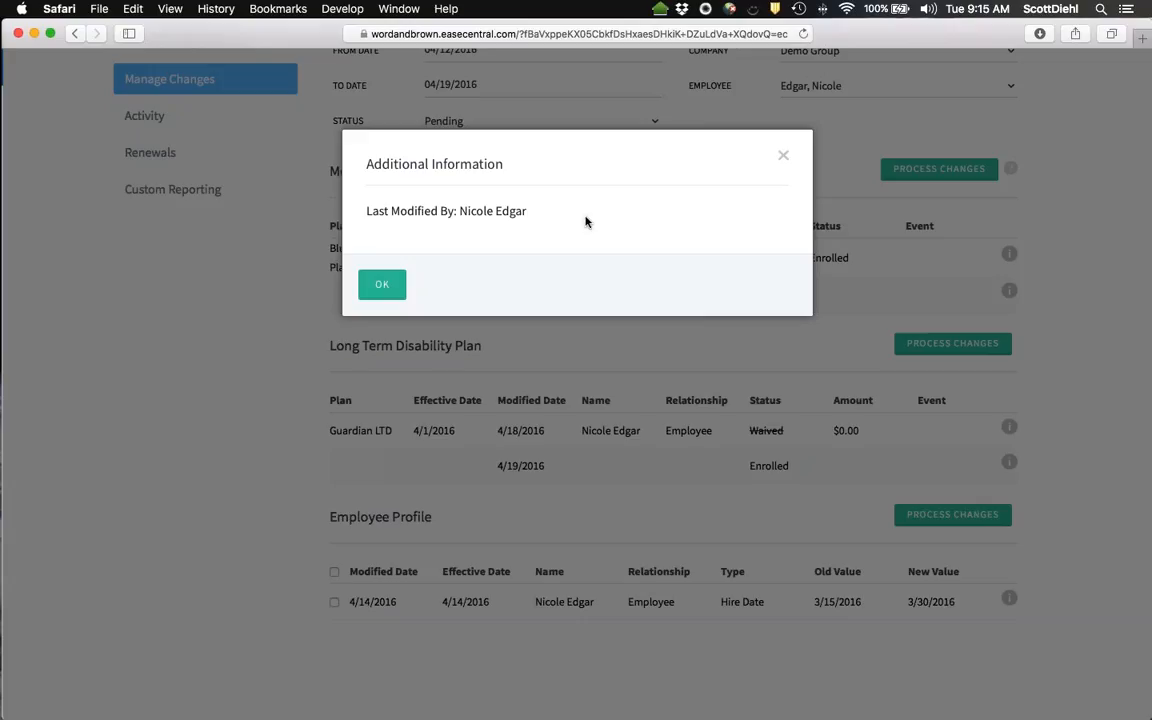
left_click(374, 286)
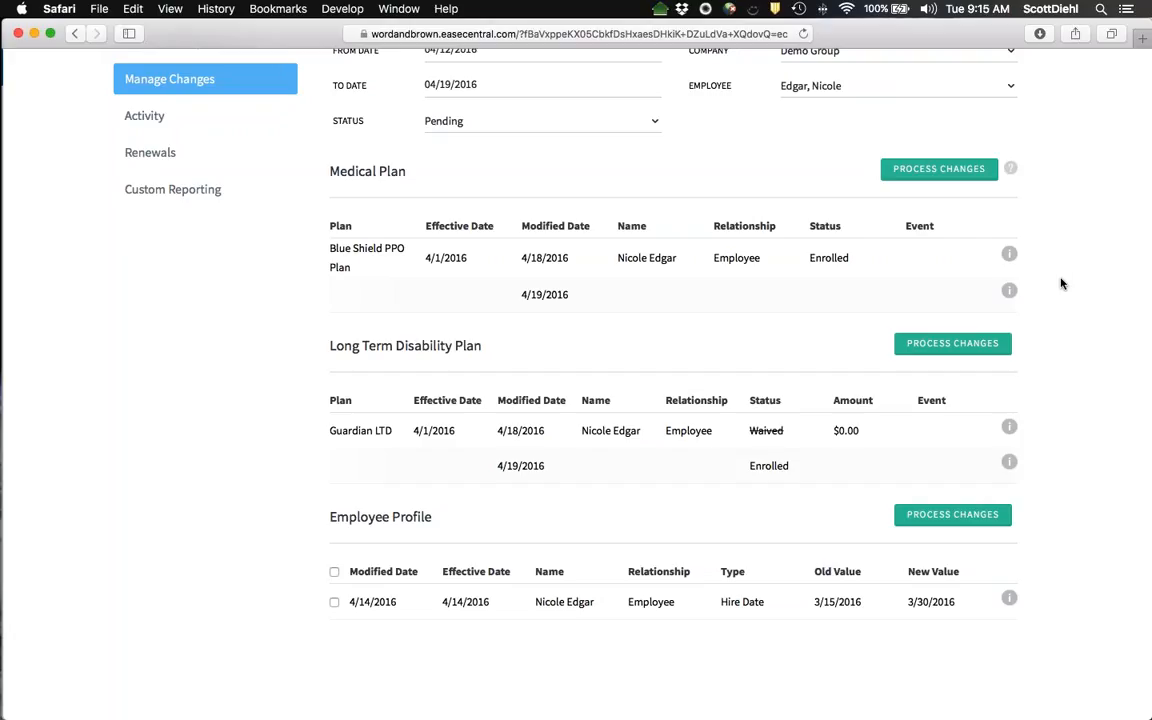
- Look over the actions available for the employee's pending changes, including processing changes and enrollment forms, summary and history
scroll(1058, 254, "up", 2)
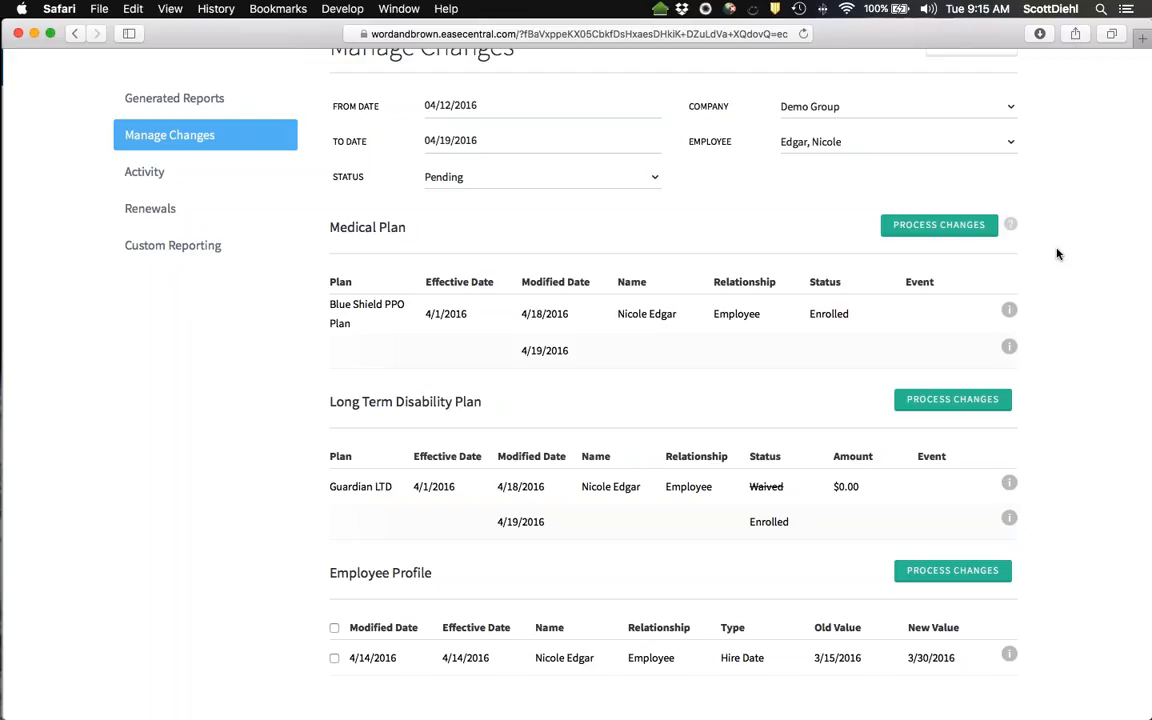
scroll(1057, 254, "up", 2)
left_click(1001, 128)
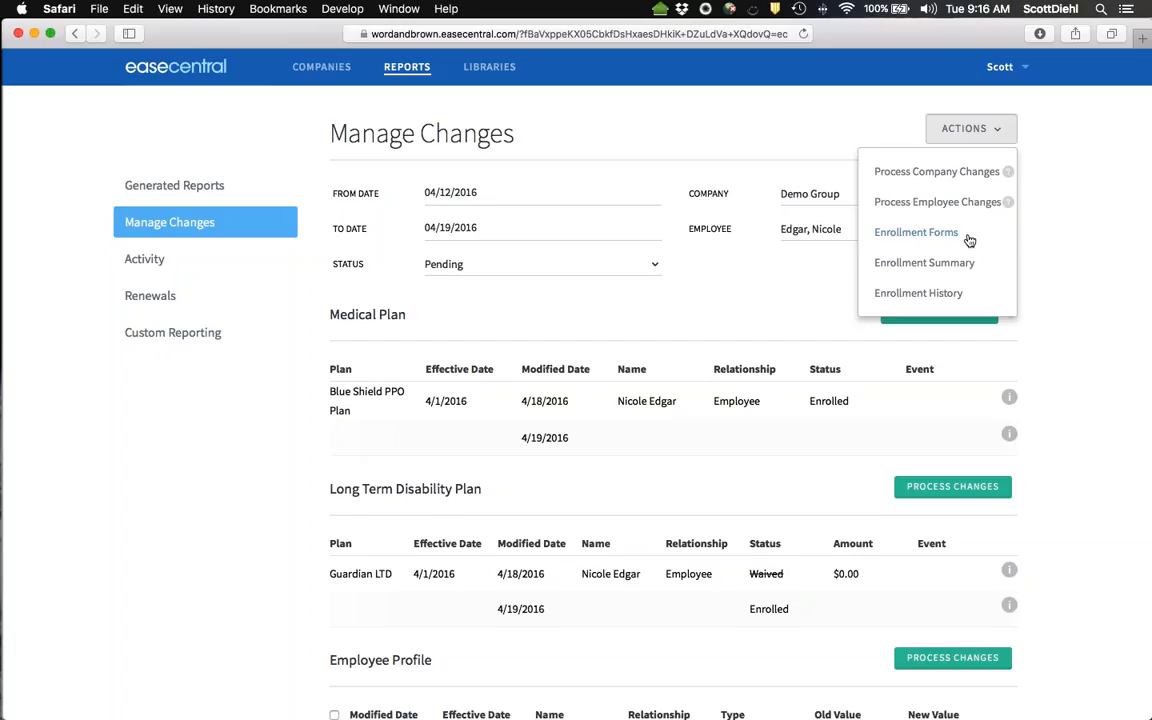
left_click(1052, 251)
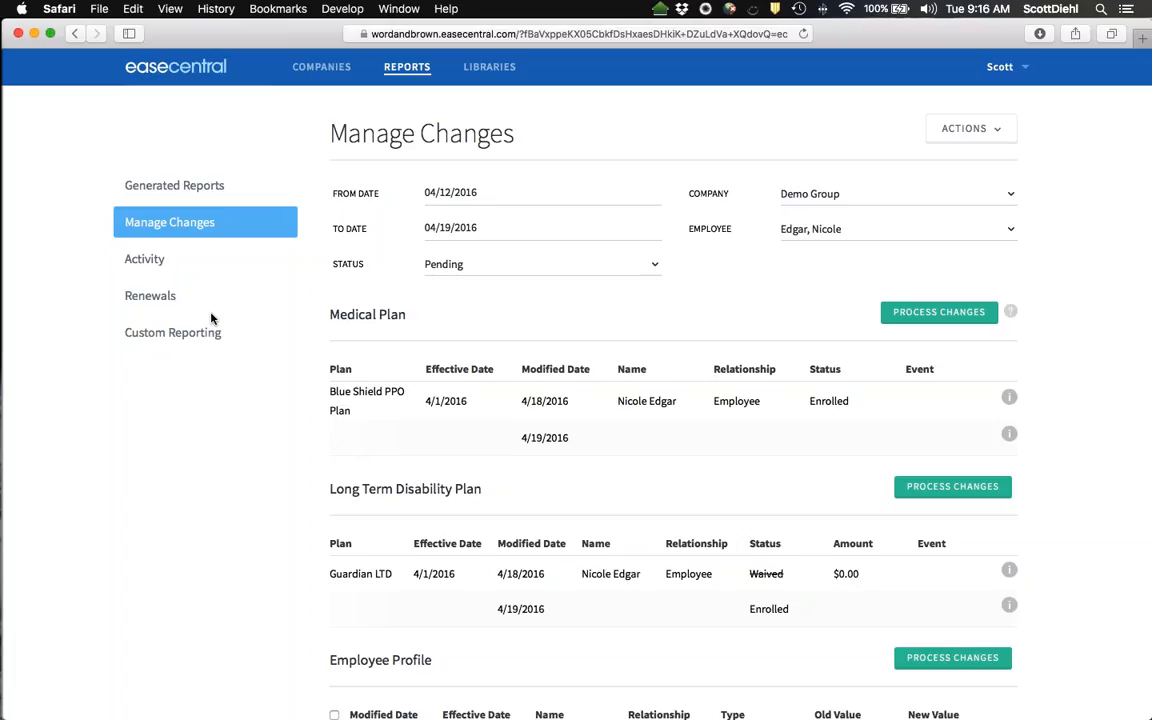
- Open ca.wordandbrown.com in a new browser tab, go to its Forms page, and sign in
left_click(1141, 42)
type("ca.")
key("Return")
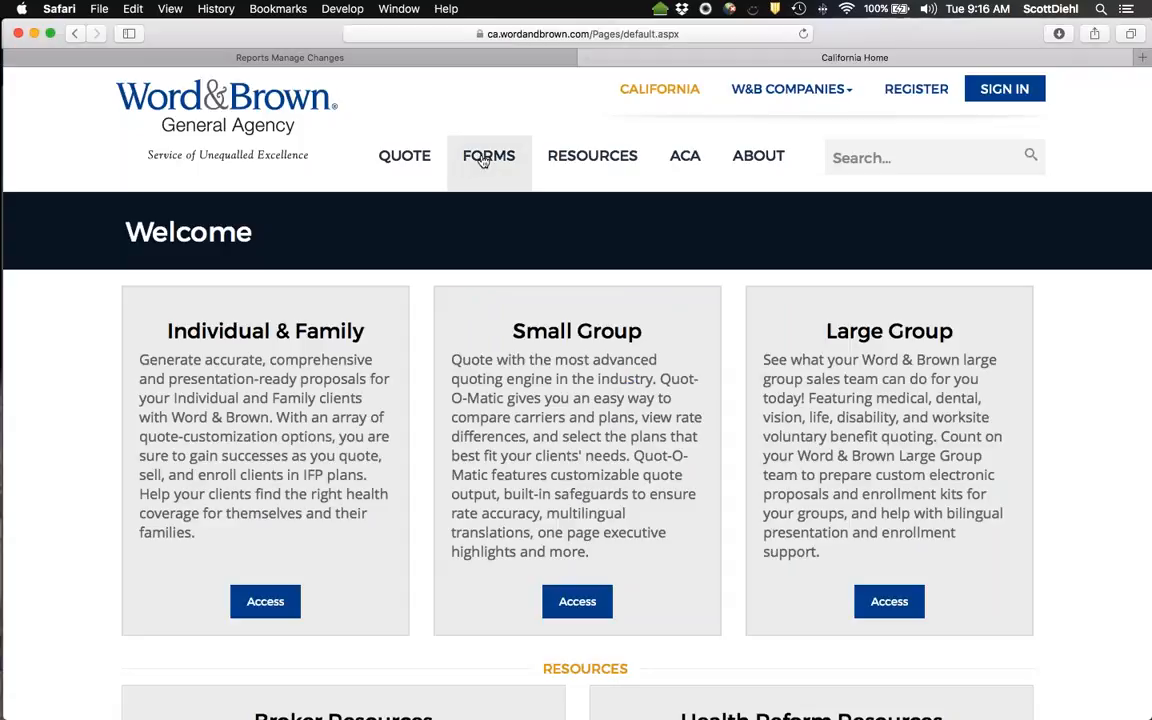
left_click(483, 158)
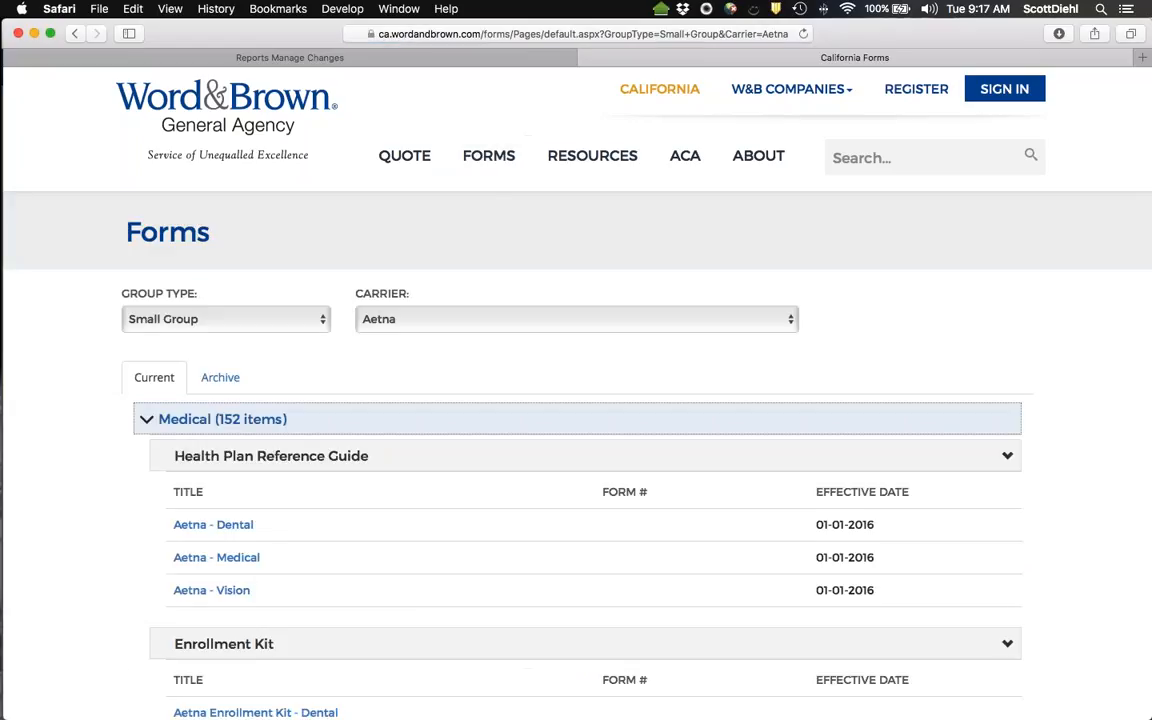
left_click(999, 92)
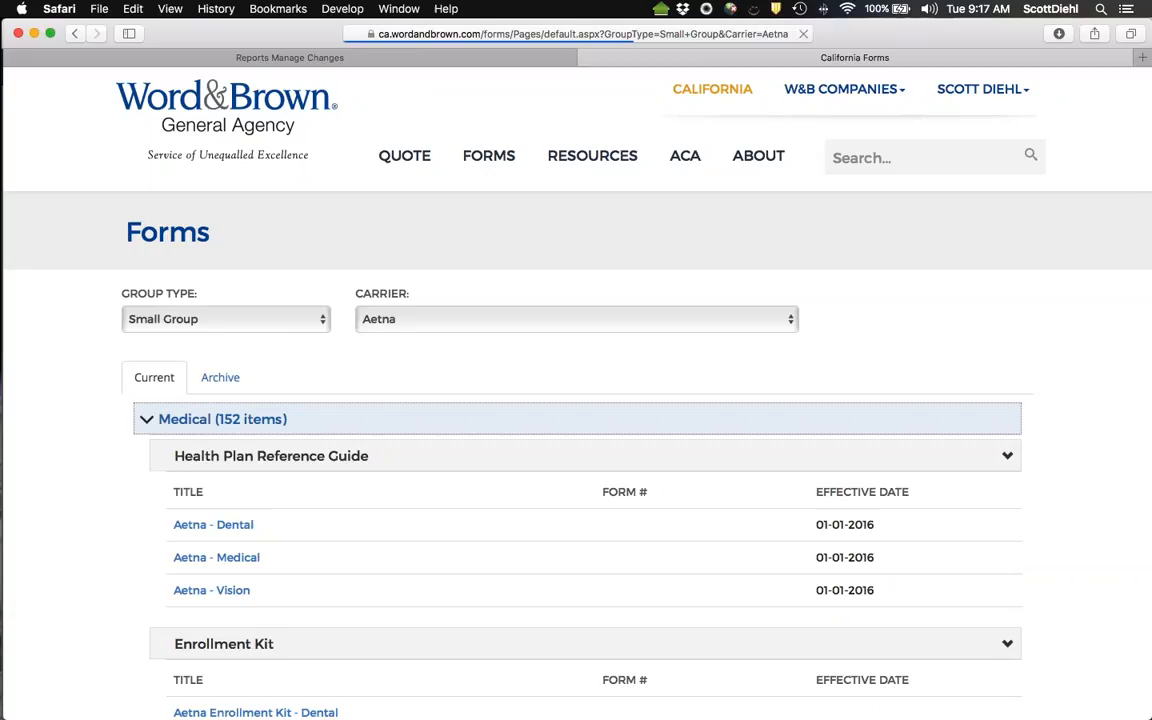
- Set the forms carrier to Word & Brown and open the "Your Online Enrollment, Payroll, and HR Benefits Solution Brochure" under Online Enrollment
left_click(510, 320)
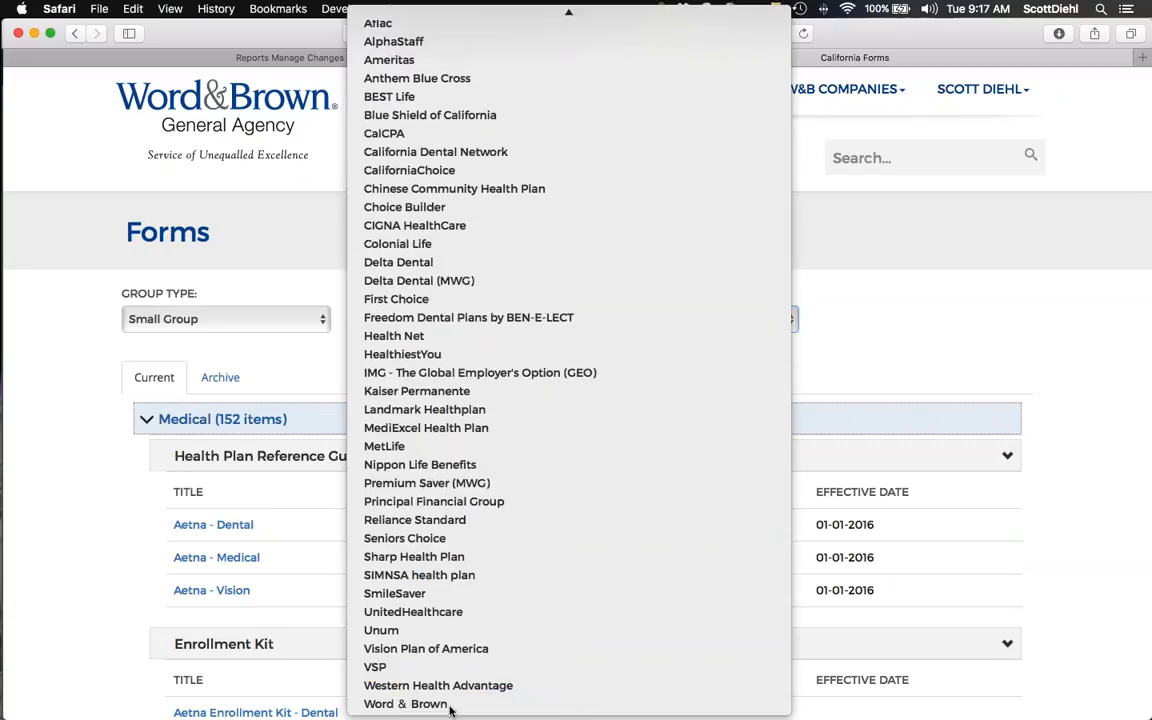
left_click(408, 638)
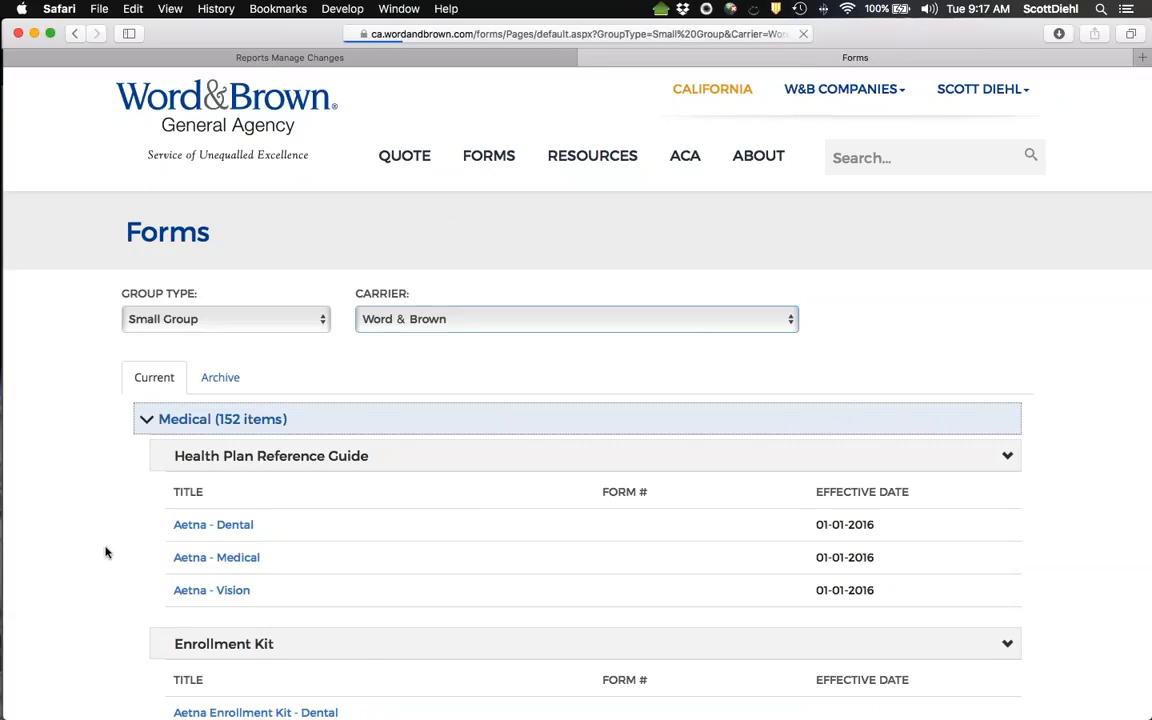
scroll(106, 552, "down", 15)
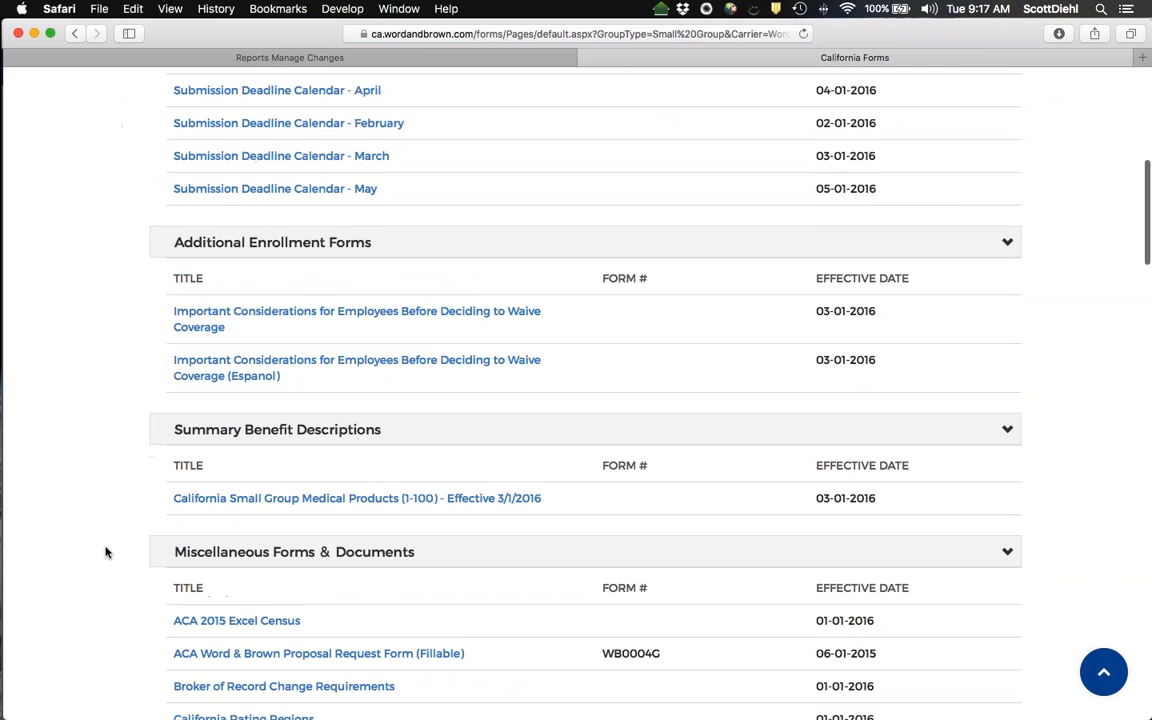
scroll(106, 552, "down", 15)
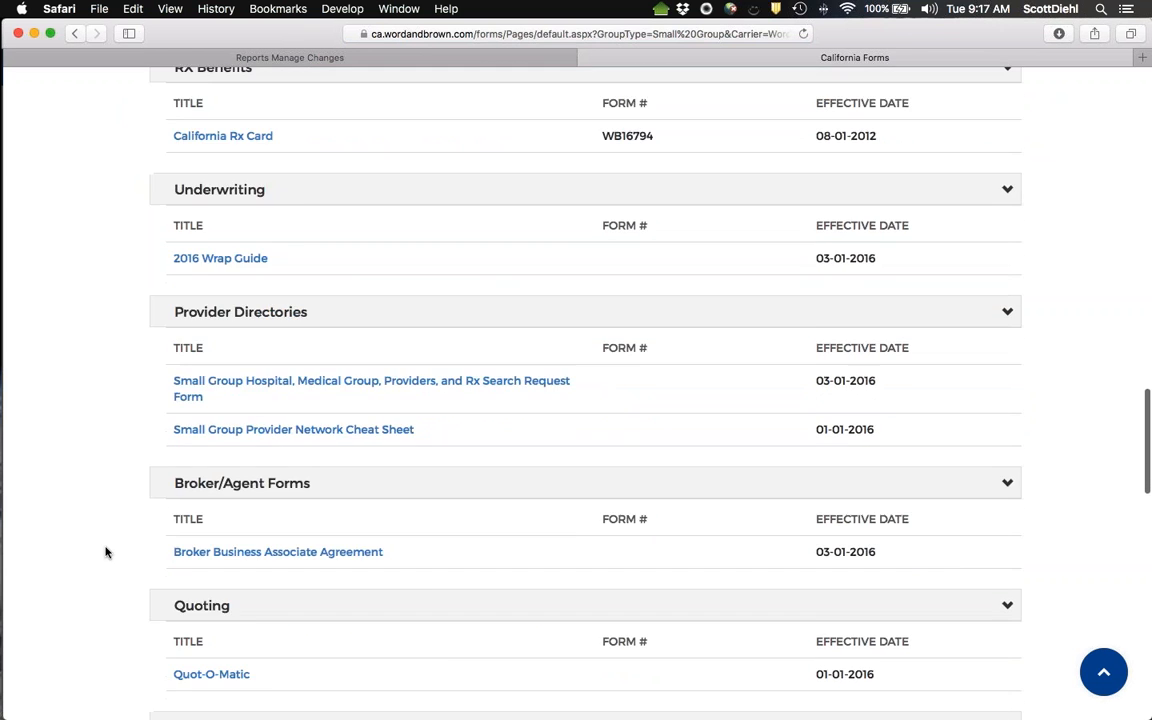
scroll(106, 552, "down", 1)
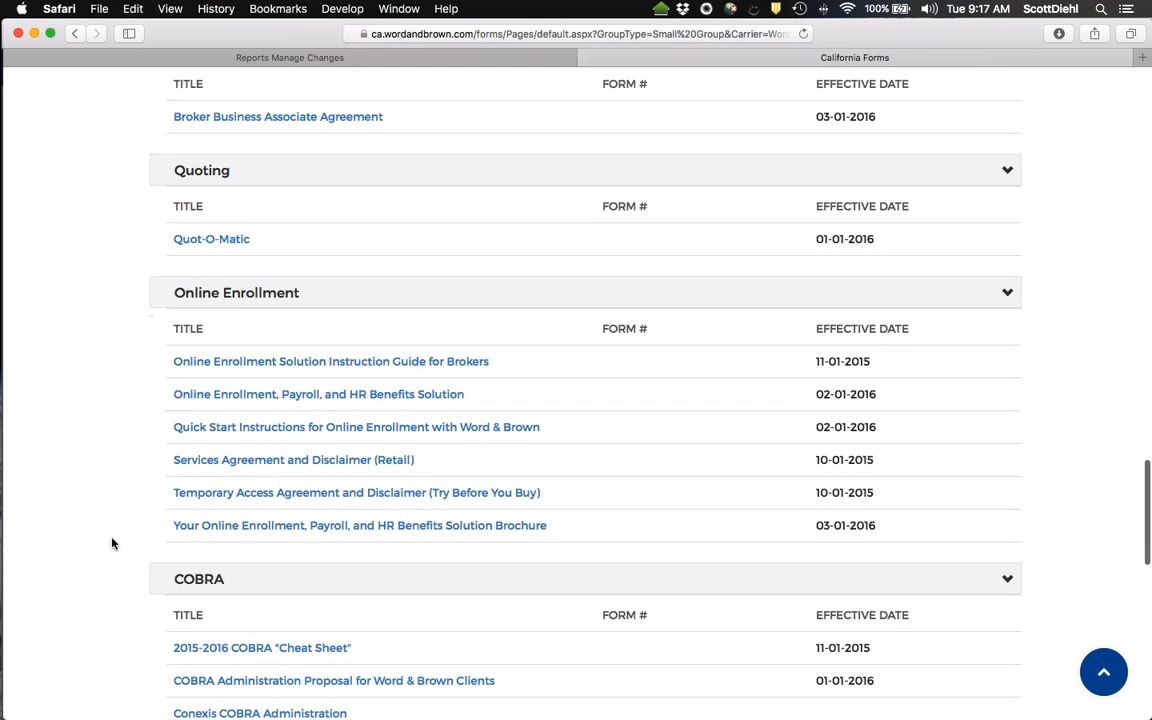
left_click(319, 530)
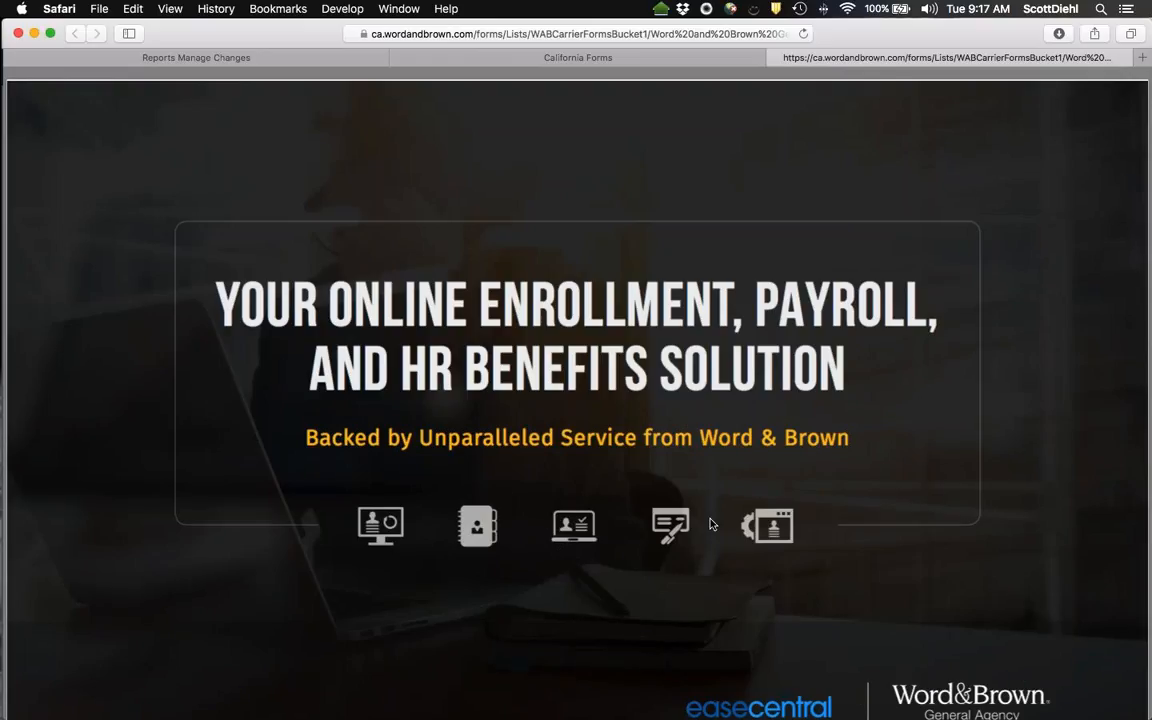
- Read the brochure's opening pages through "What is EaseCentral?" to the Try Before You Buy and Retail Account options
scroll(711, 524, "down", 10)
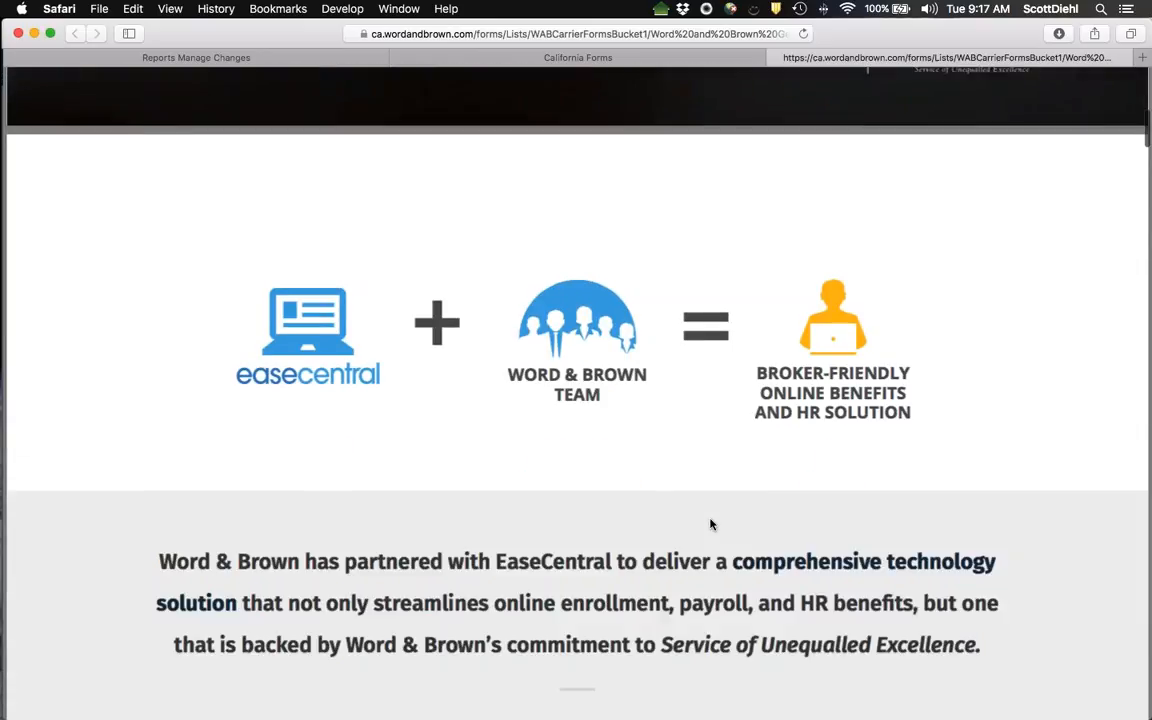
scroll(711, 524, "down", 3)
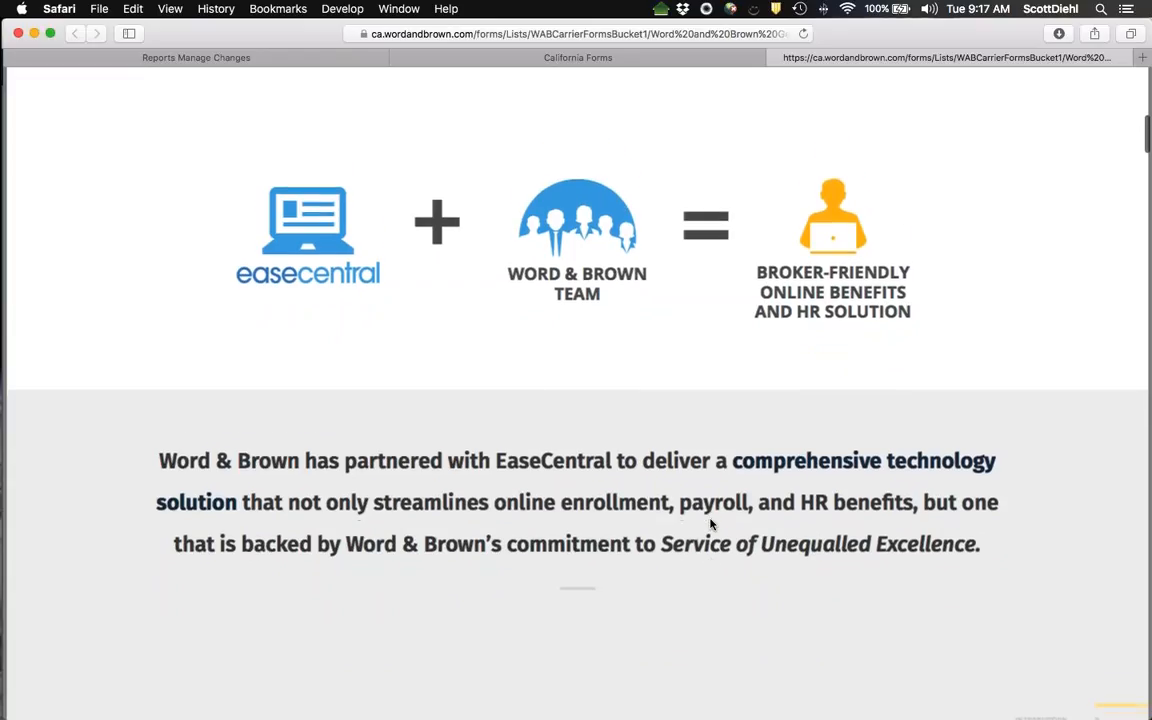
scroll(711, 524, "down", 4)
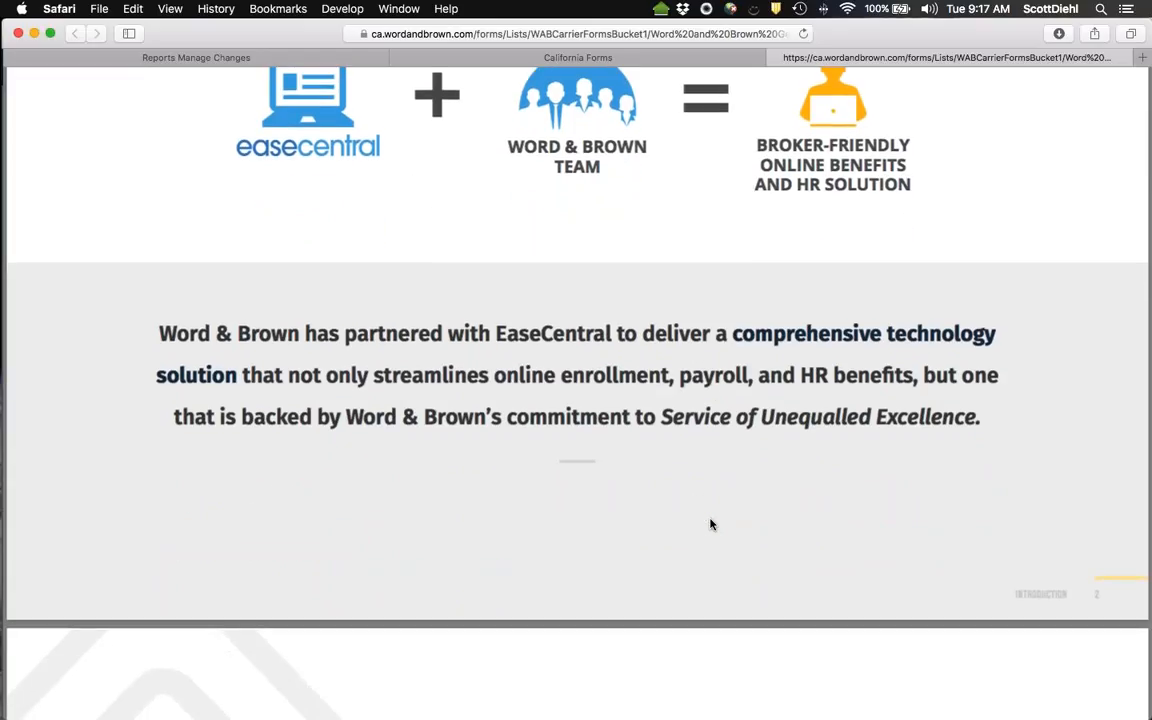
scroll(711, 524, "down", 15)
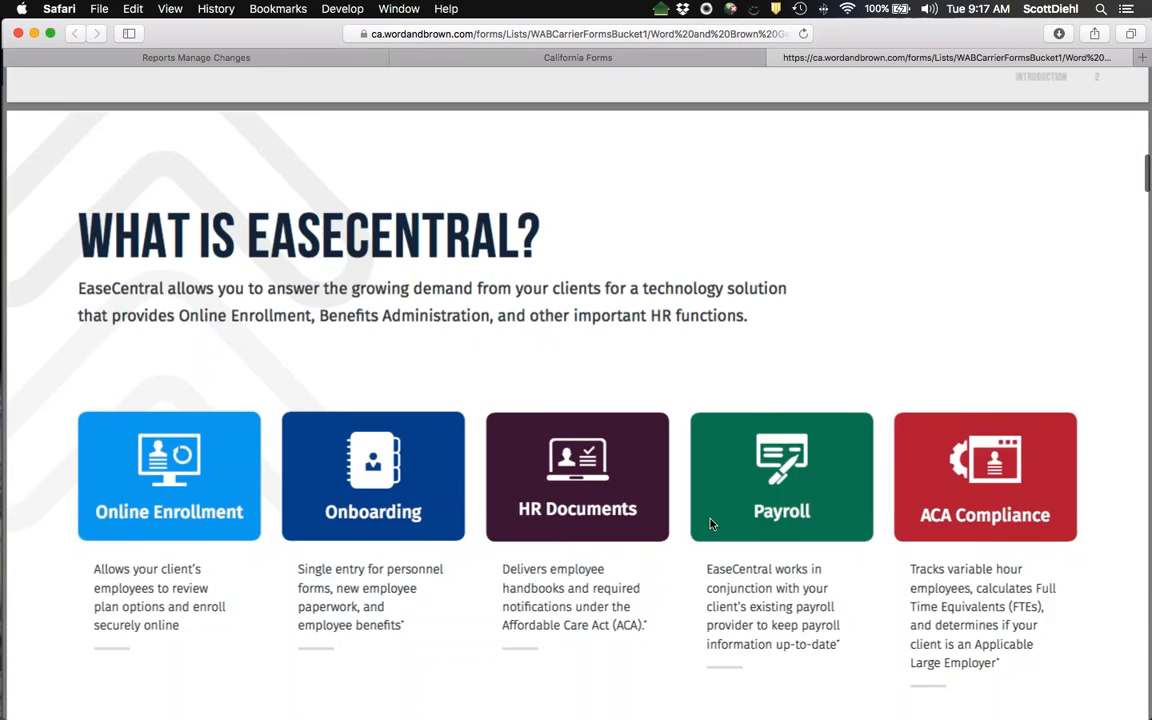
scroll(711, 524, "down", 16)
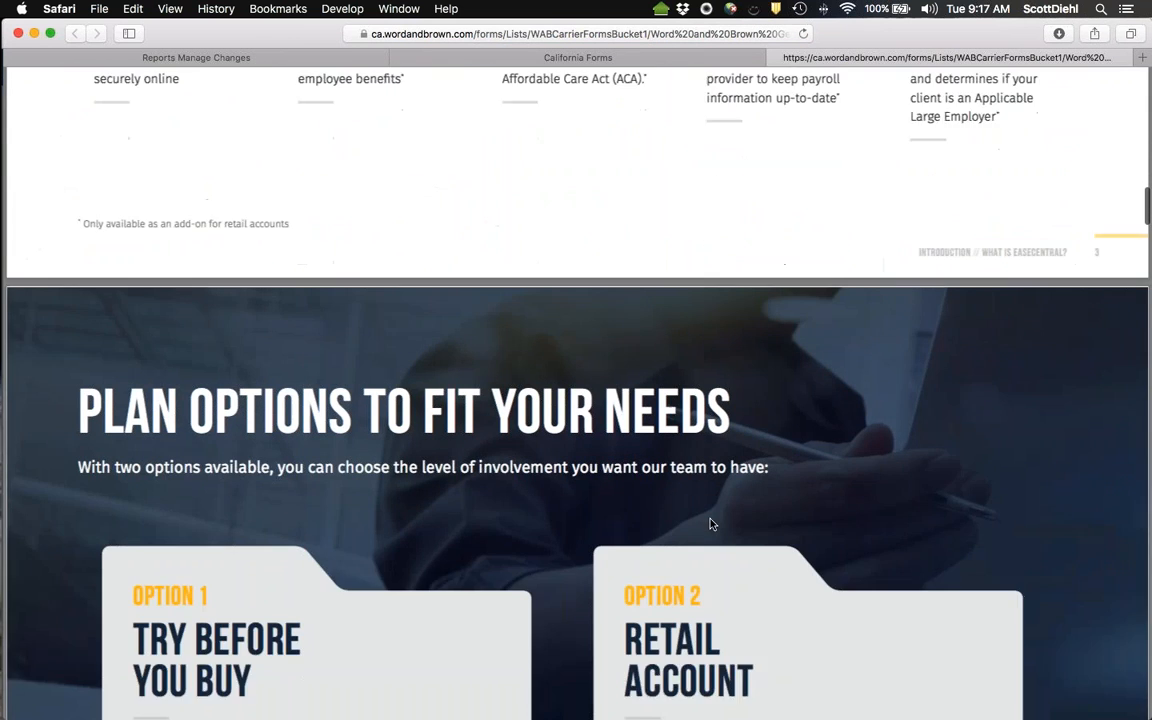
scroll(711, 524, "down", 8)
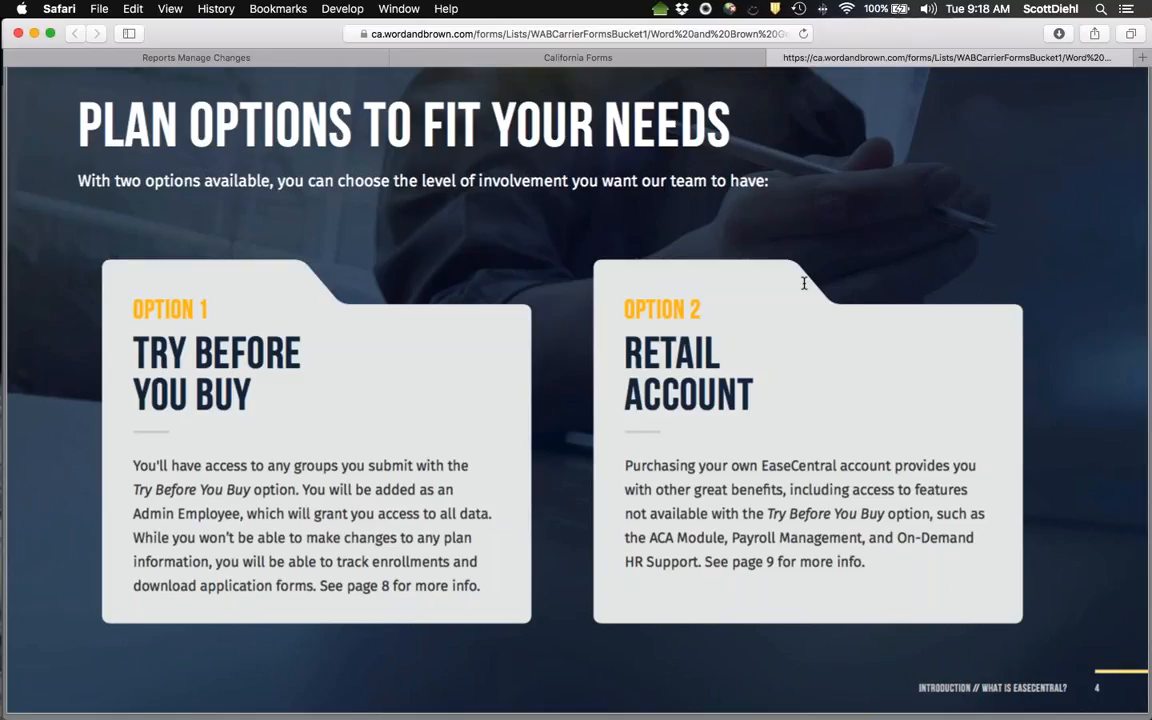
left_click(1141, 57)
type("ease")
key("Return")
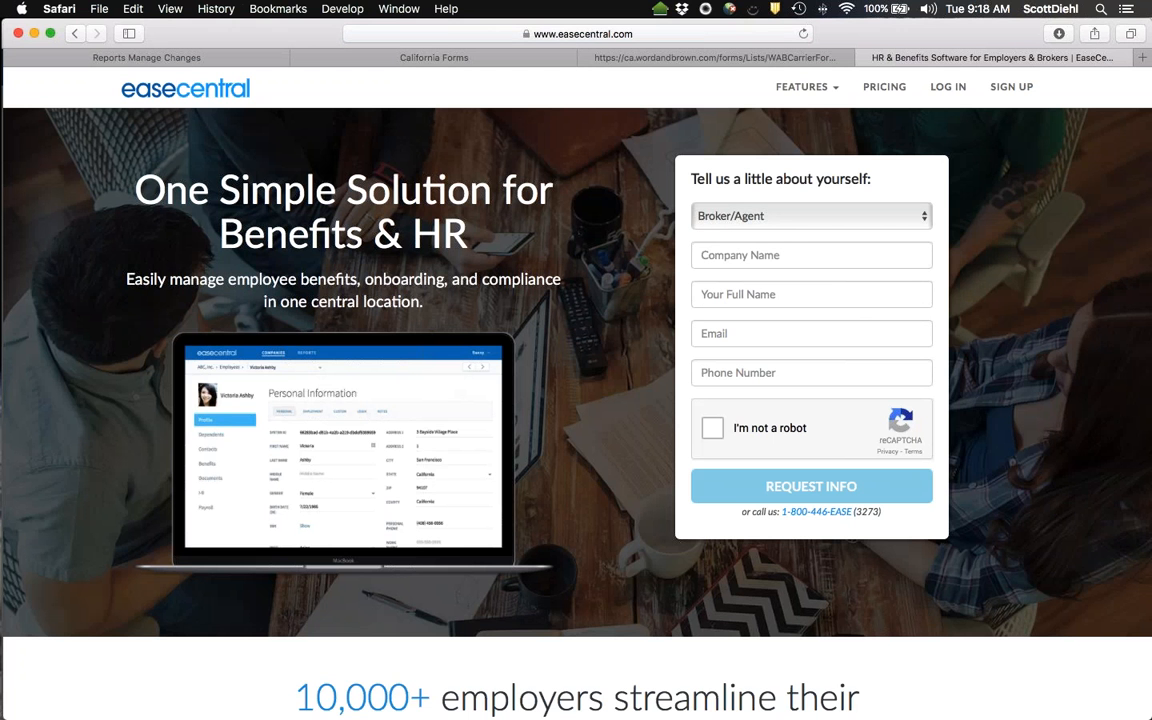
left_click(884, 88)
scroll(734, 308, "down", 5)
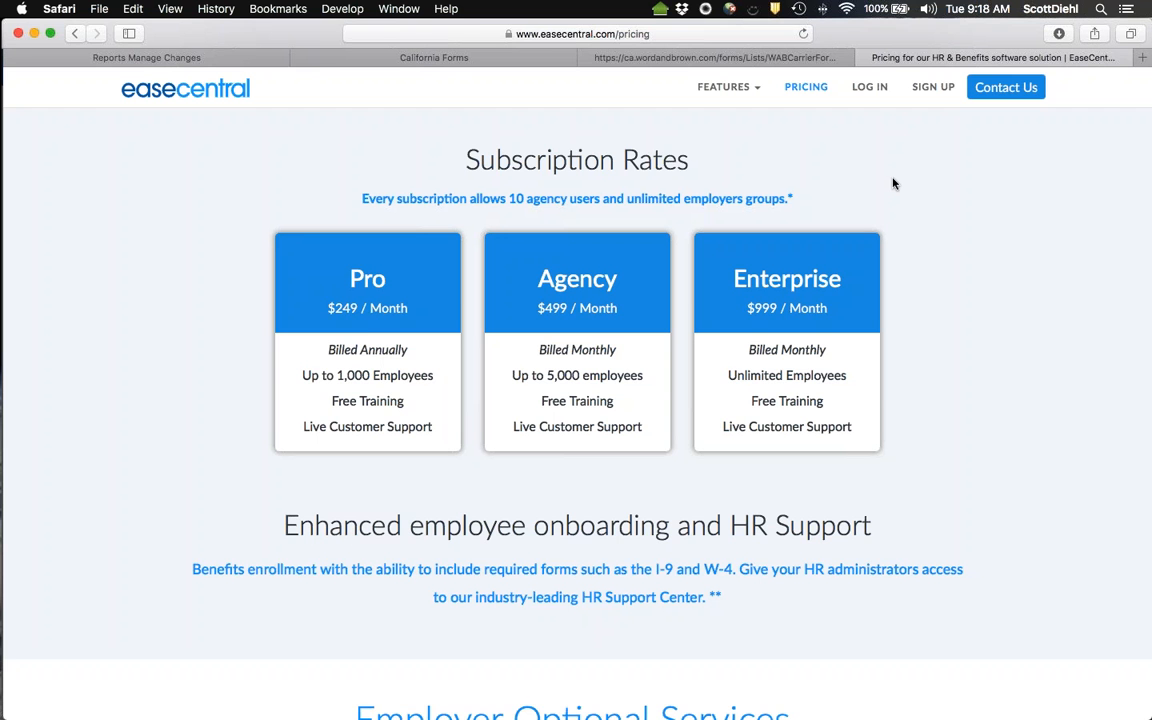
- Return to the online enrollment brochure and examine the Setup and Management Assistance page
left_click(688, 60)
scroll(576, 400, "down", 5)
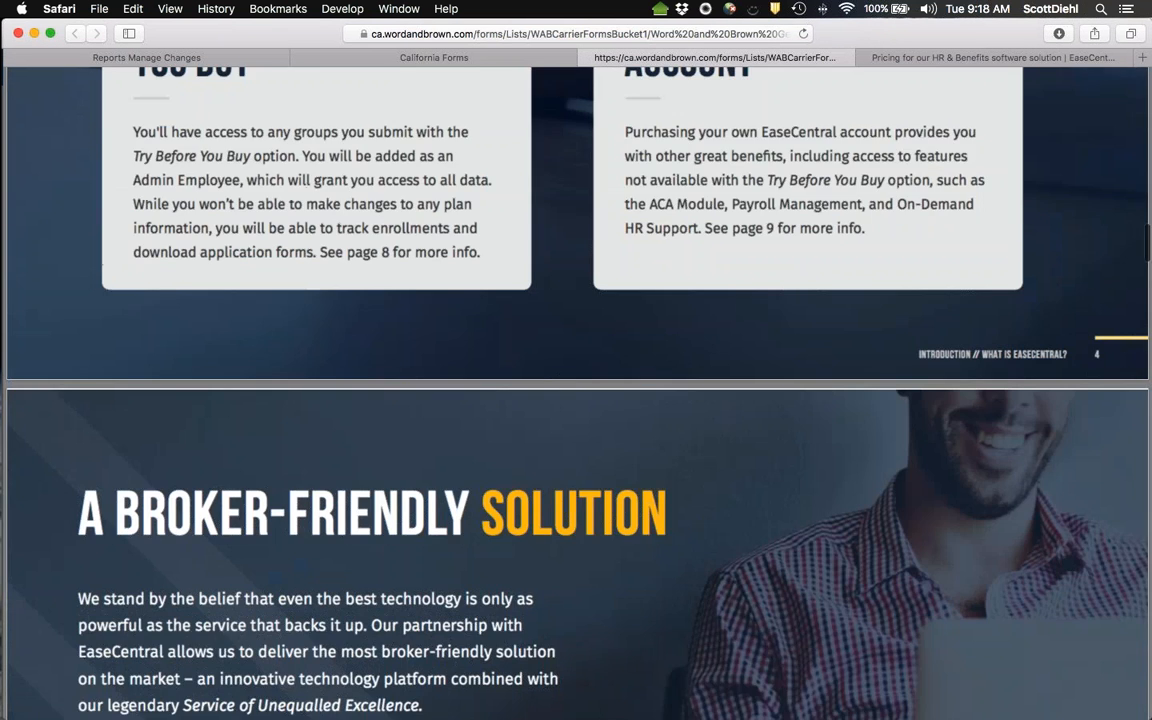
scroll(576, 400, "down", 10)
scroll(576, 400, "down", 10)
scroll(753, 592, "down", 2)
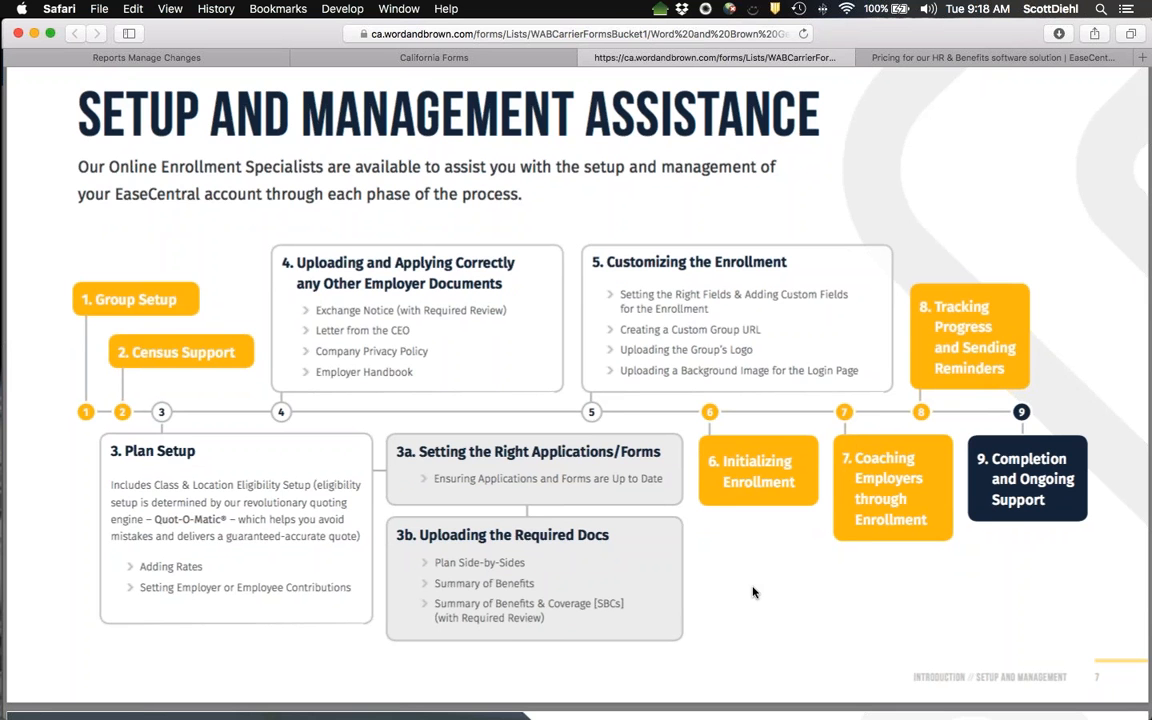
- Review the brochure's account options, choosing the right account, plans and rates, base plan features and Plan Buy-Ups pages
scroll(753, 592, "down", 10)
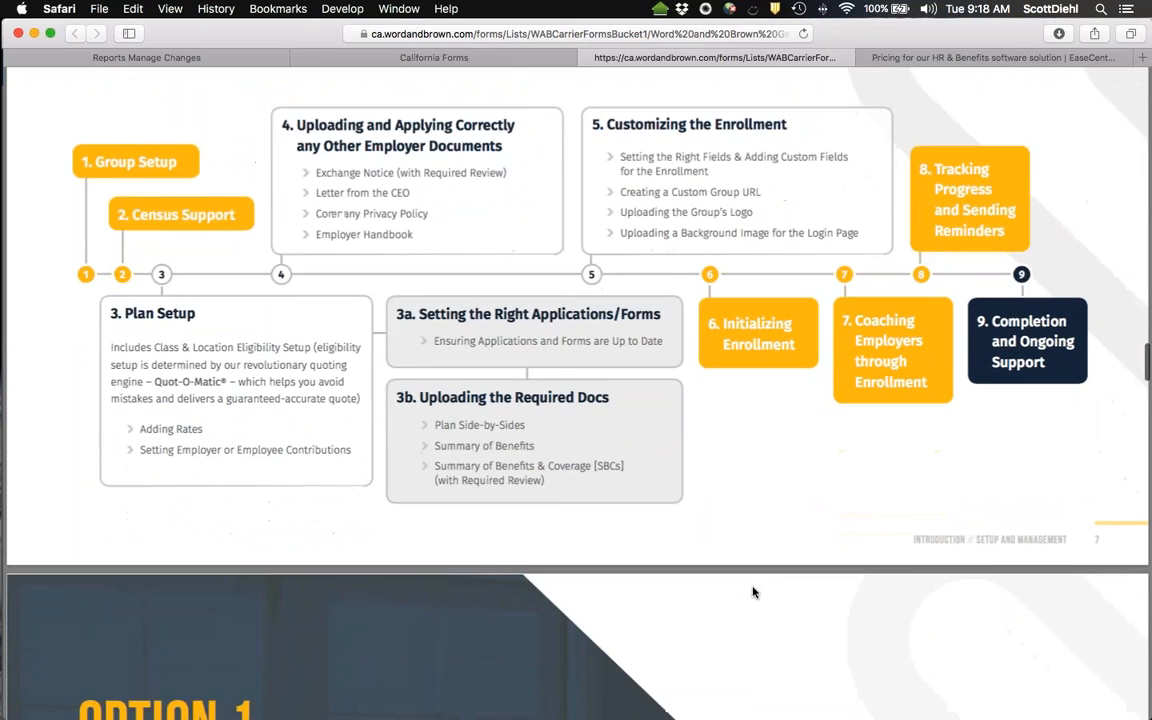
scroll(753, 592, "down", 7)
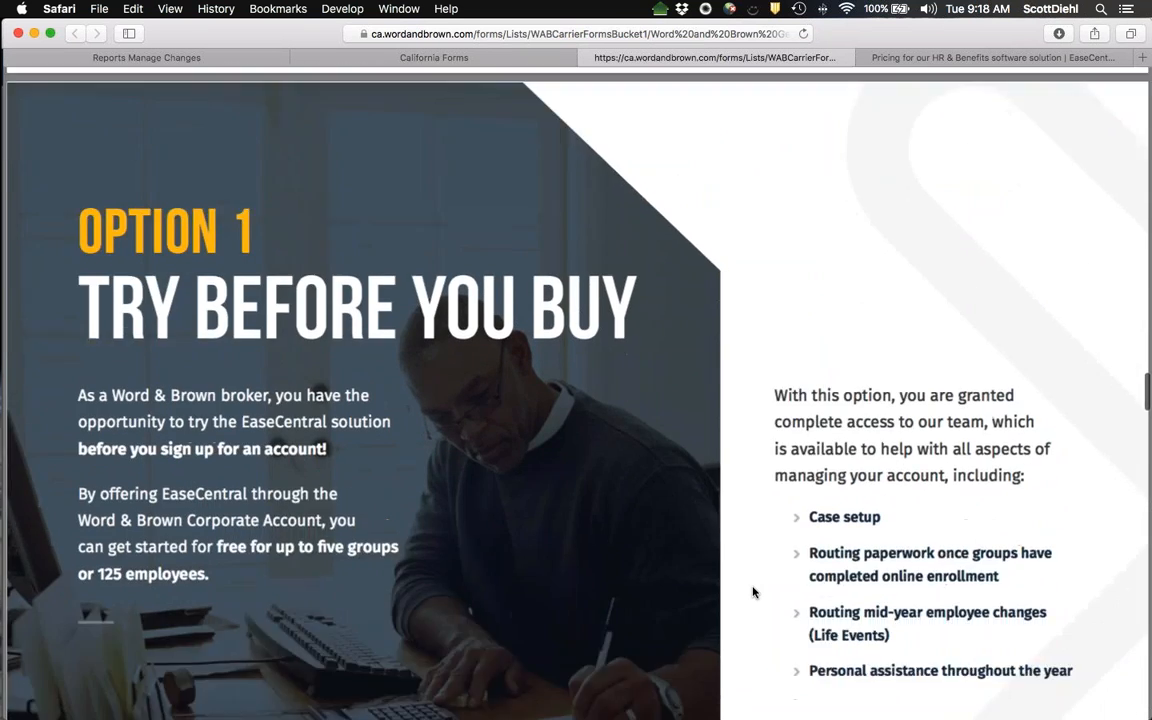
scroll(753, 592, "down", 11)
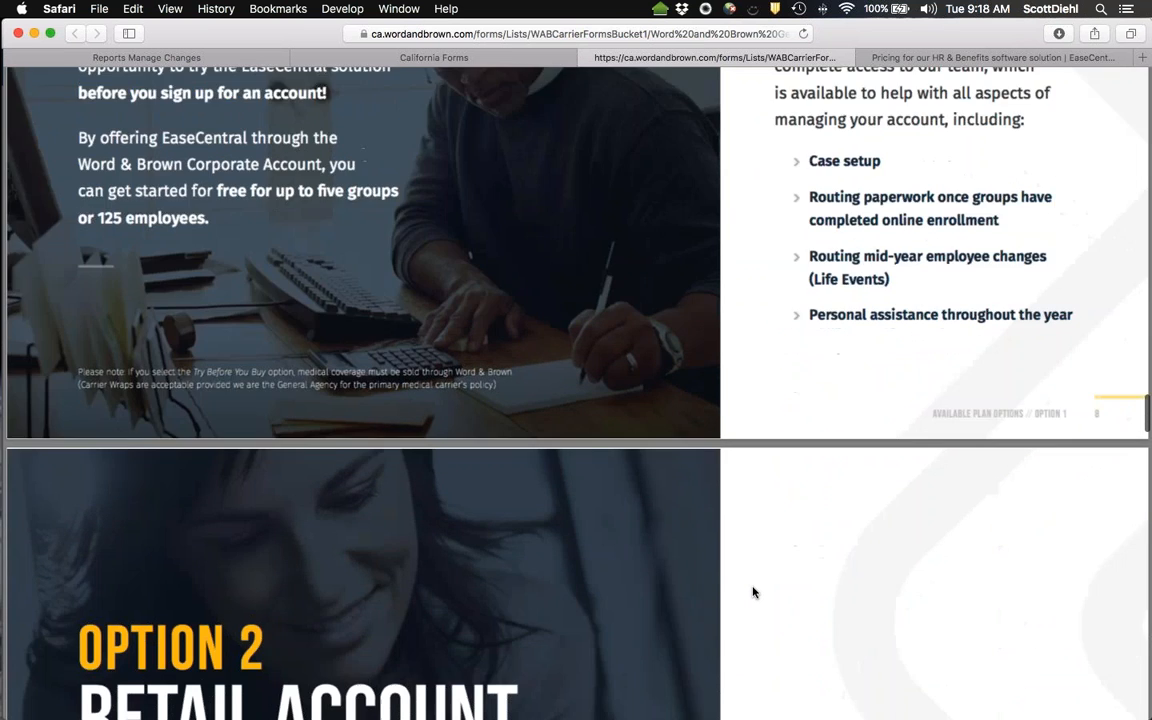
scroll(753, 592, "down", 20)
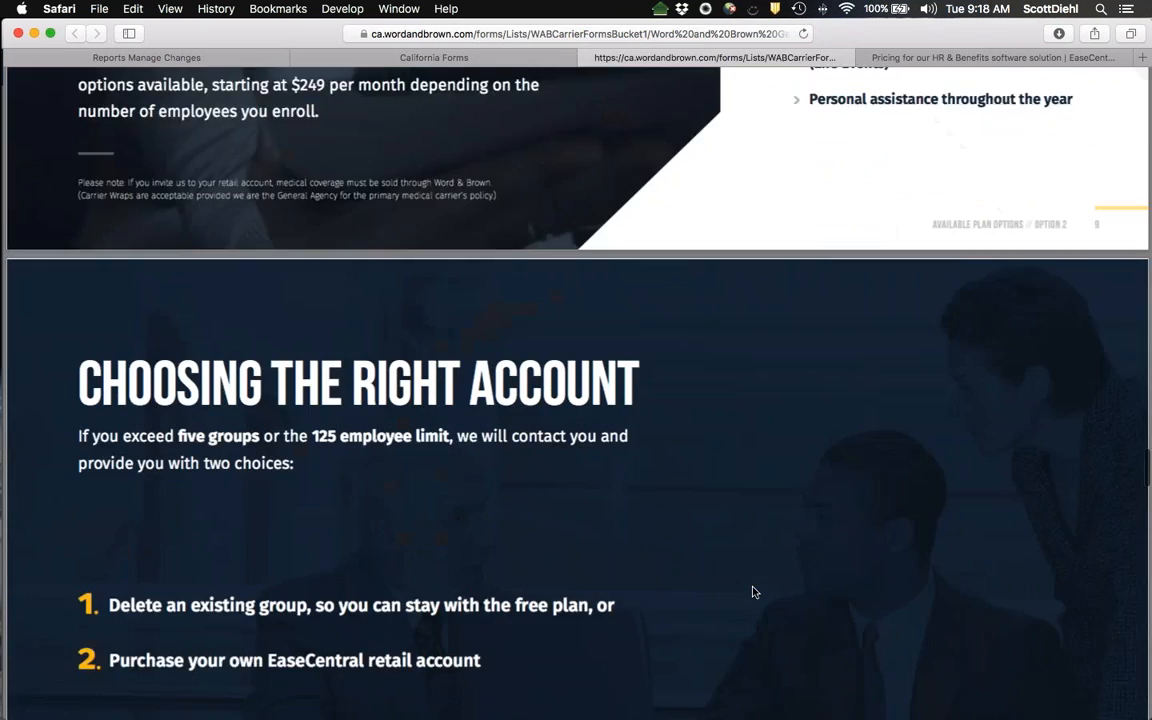
scroll(753, 592, "down", 20)
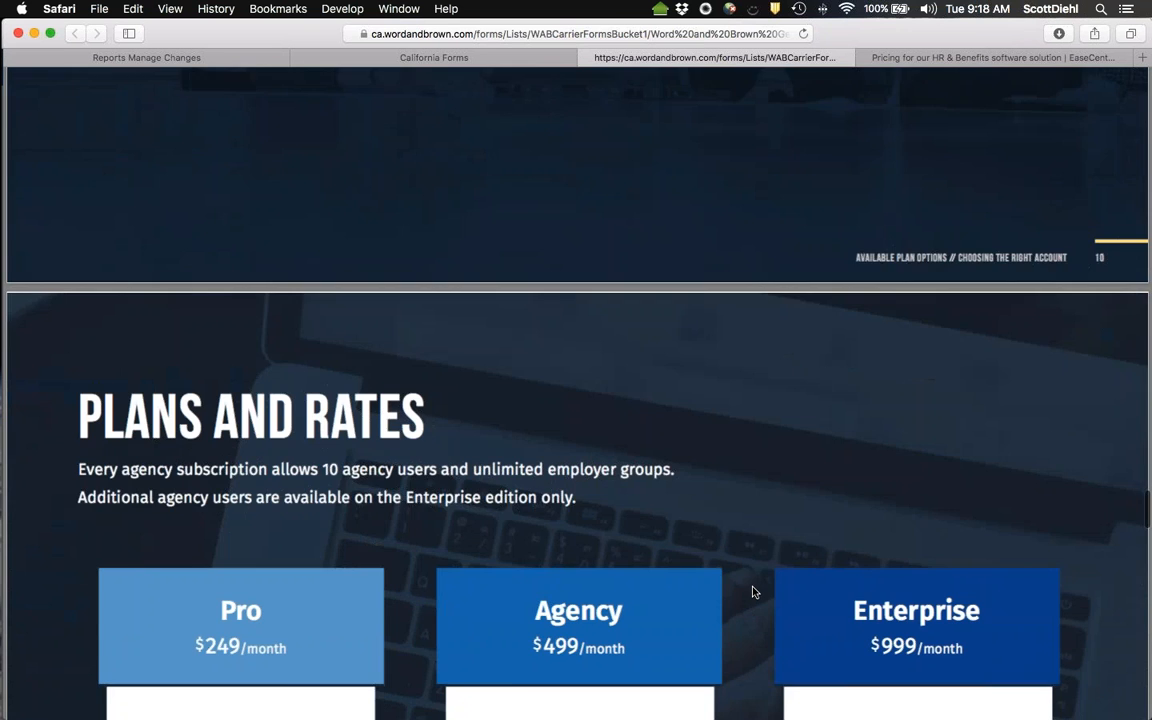
scroll(753, 592, "down", 13)
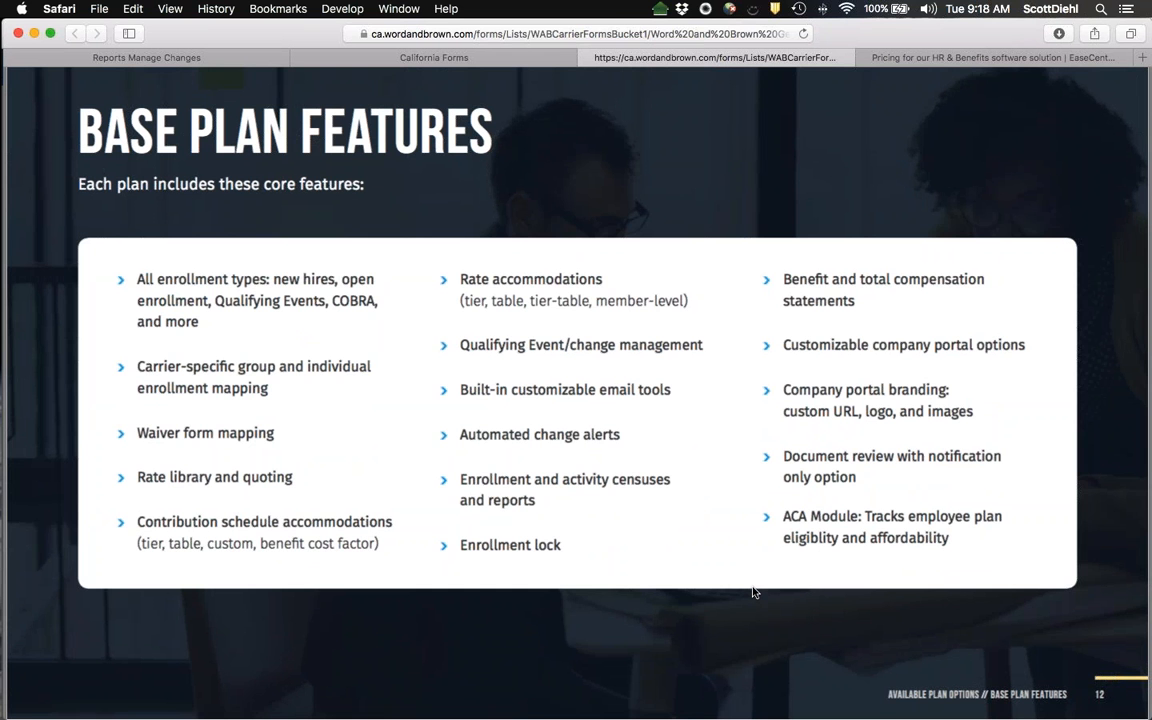
scroll(753, 592, "down", 9)
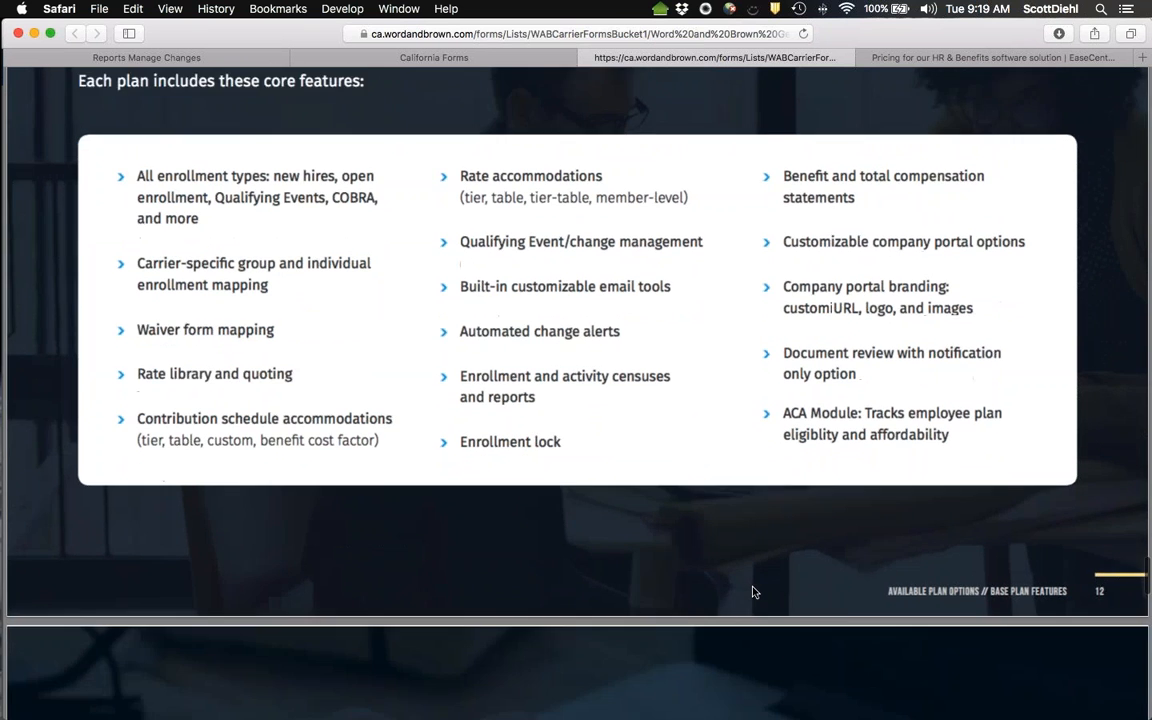
scroll(753, 592, "down", 7)
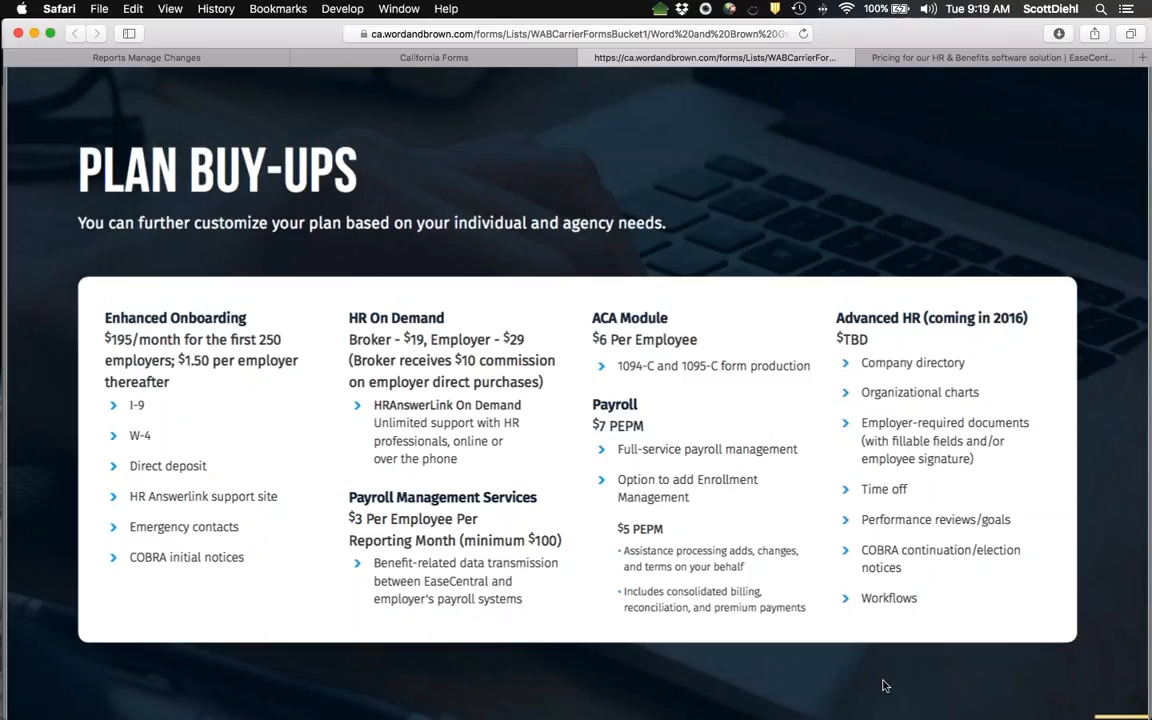
left_click(1143, 62)
type("tracx")
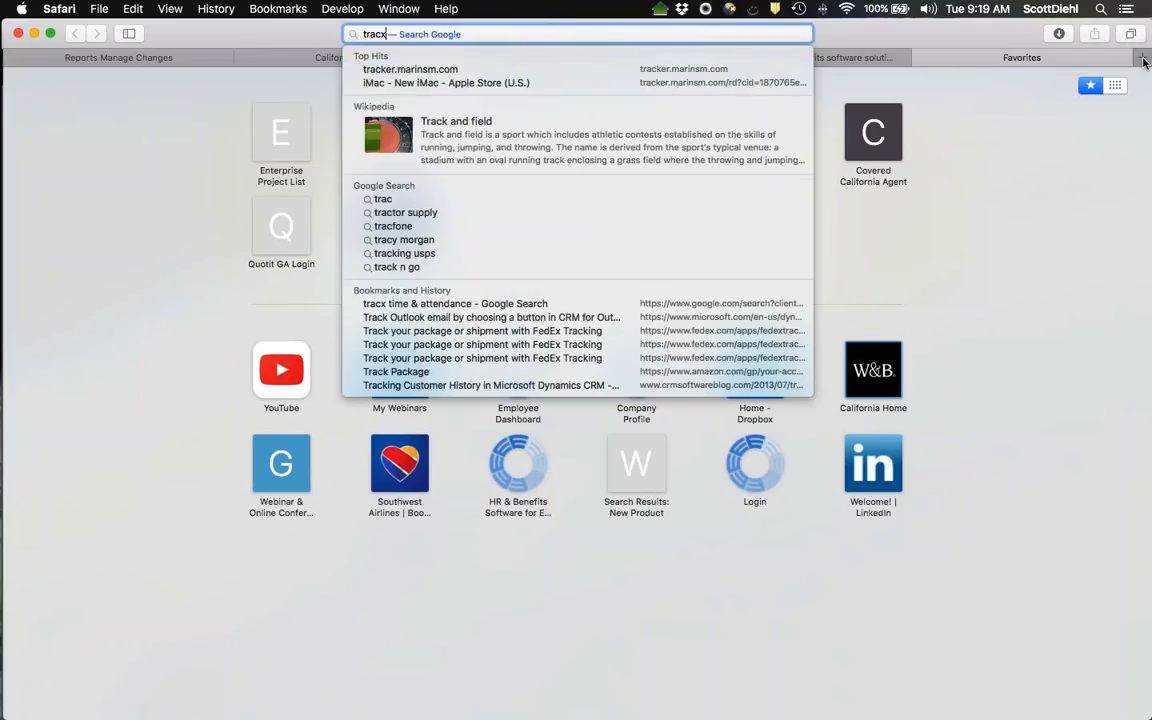
key("BackSpace")
key("BackSpace")
type("x")
key("Return")
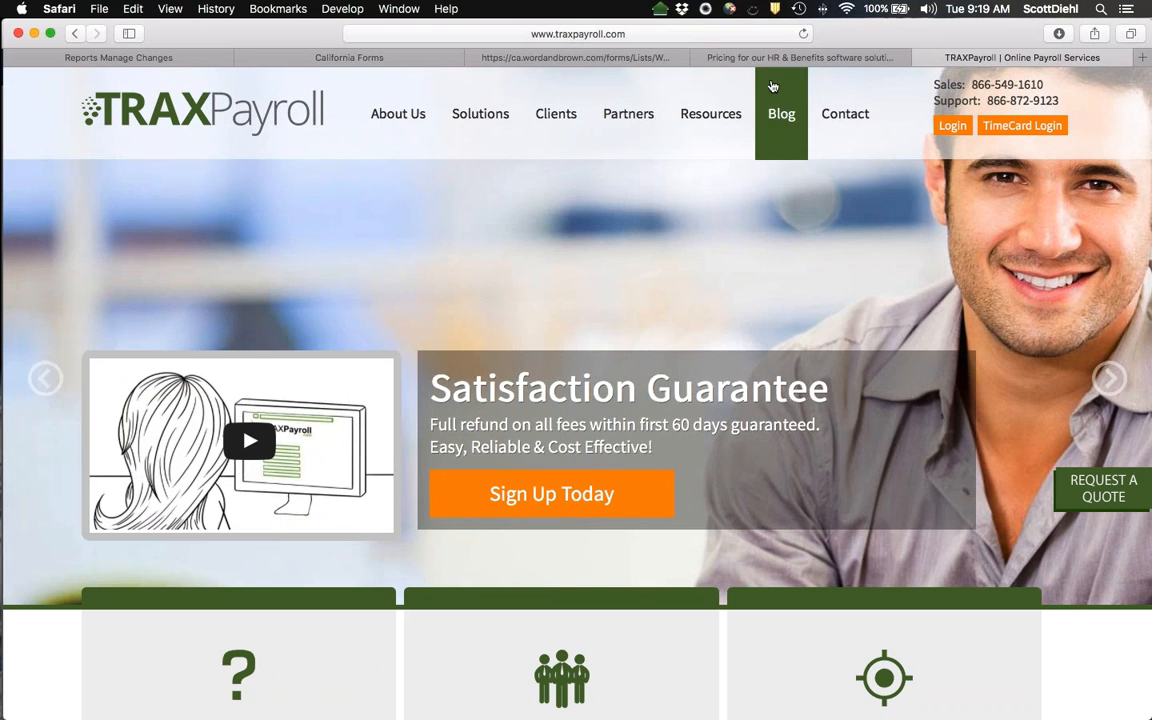
- Return to the brochure's Plan Buy-Ups page and continue to the Getting You Started guides and disclaimer forms
left_click(774, 57)
left_click(642, 59)
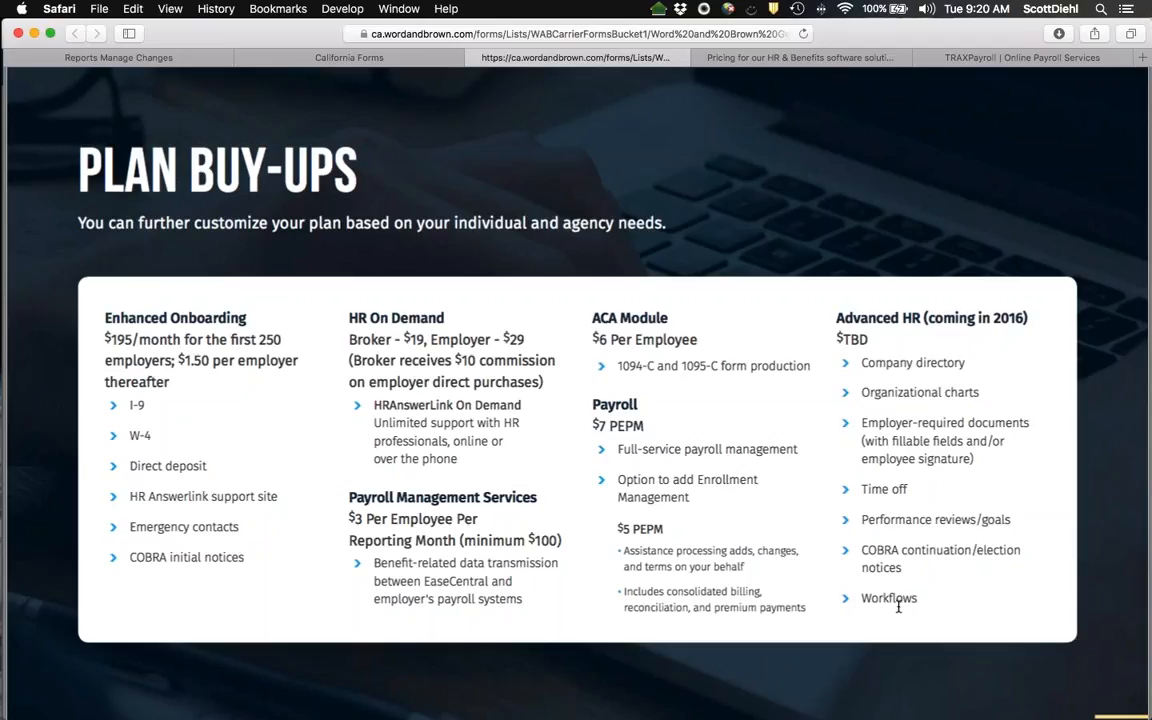
scroll(790, 519, "down", 3)
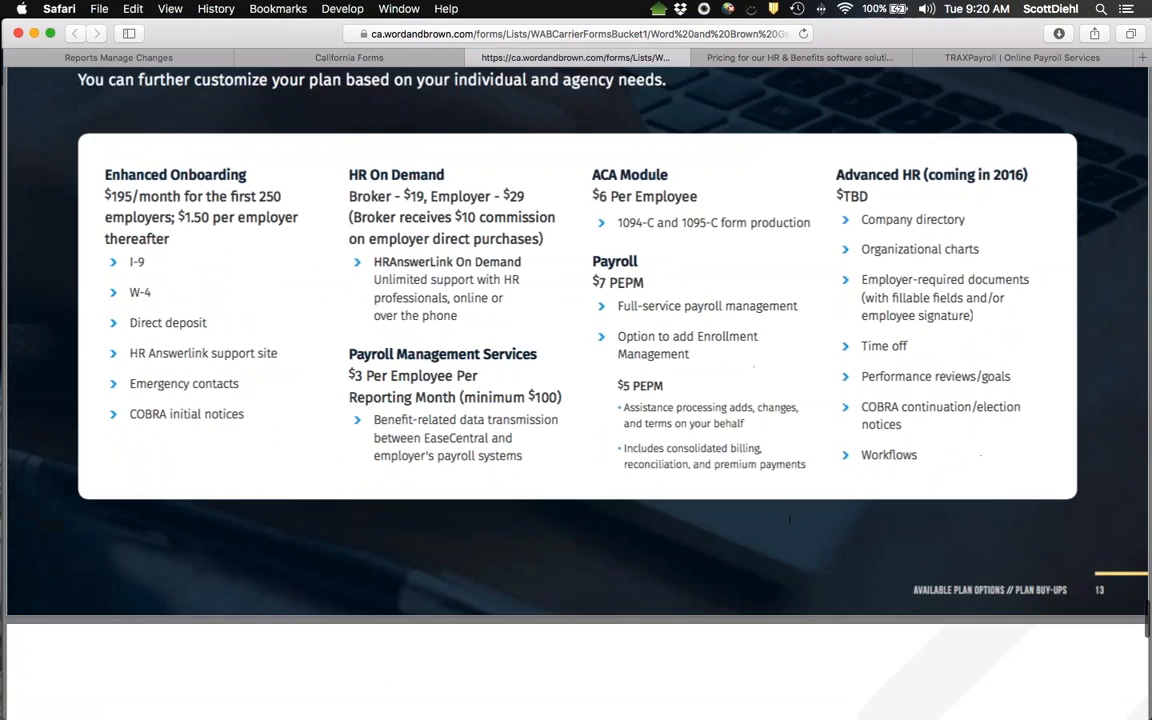
scroll(790, 519, "down", 5)
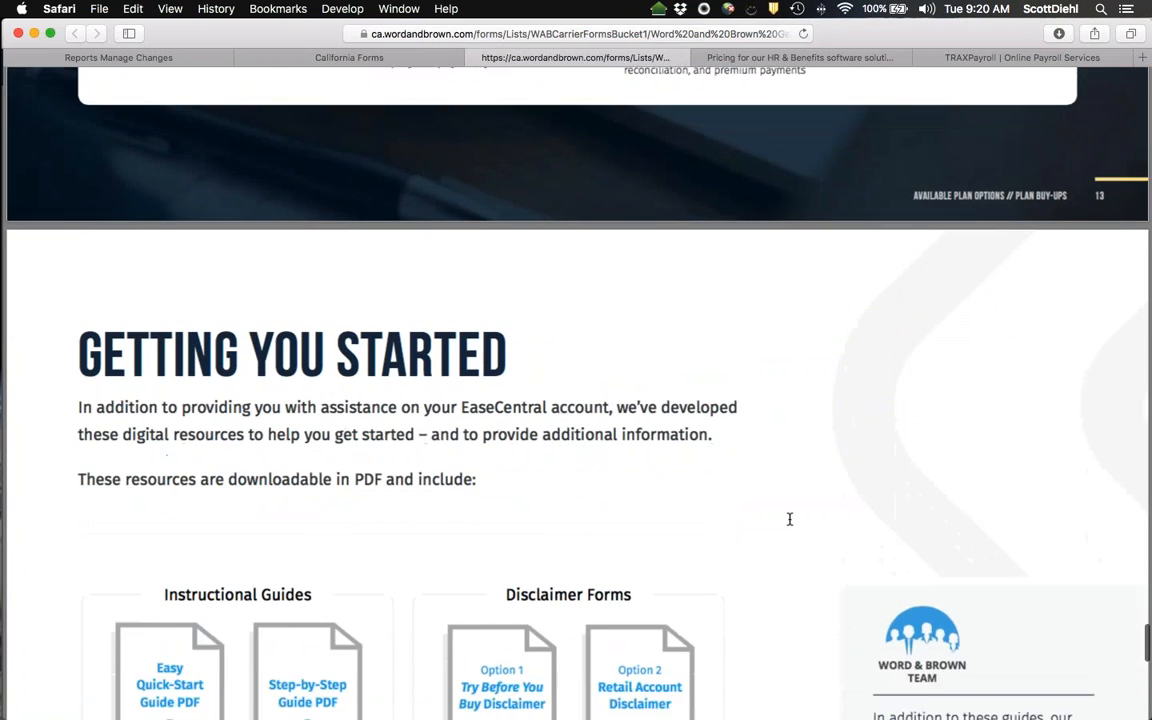
scroll(790, 519, "down", 3)
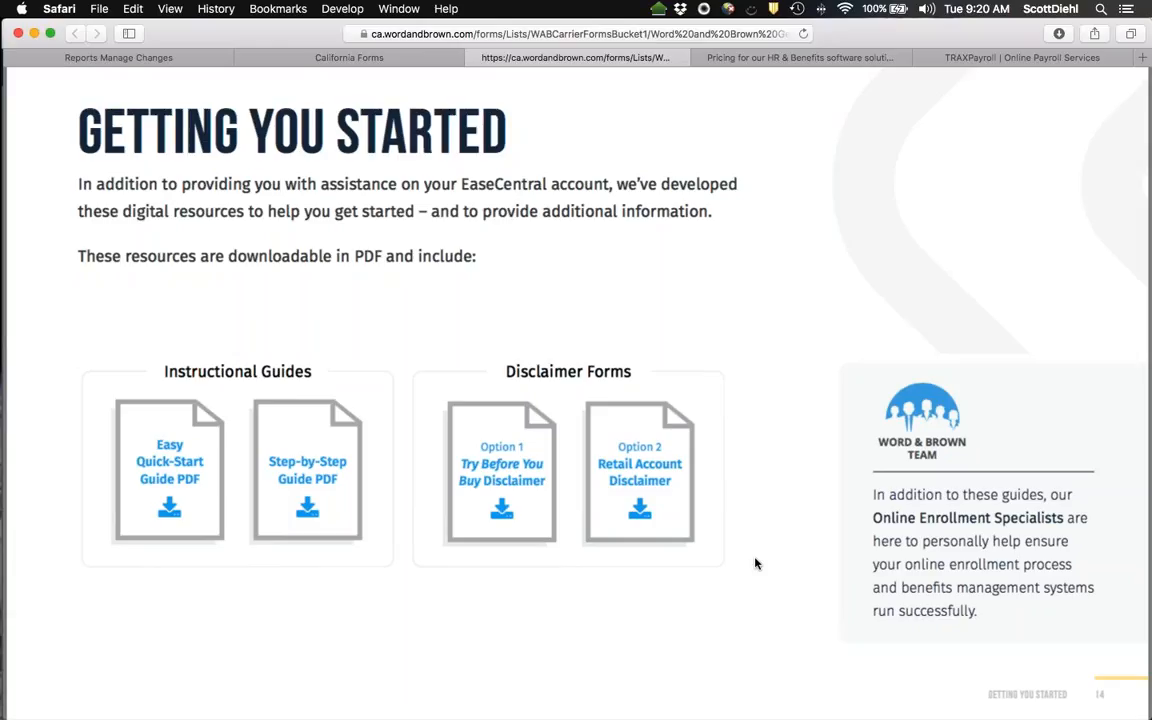
scroll(755, 563, "down", 1)
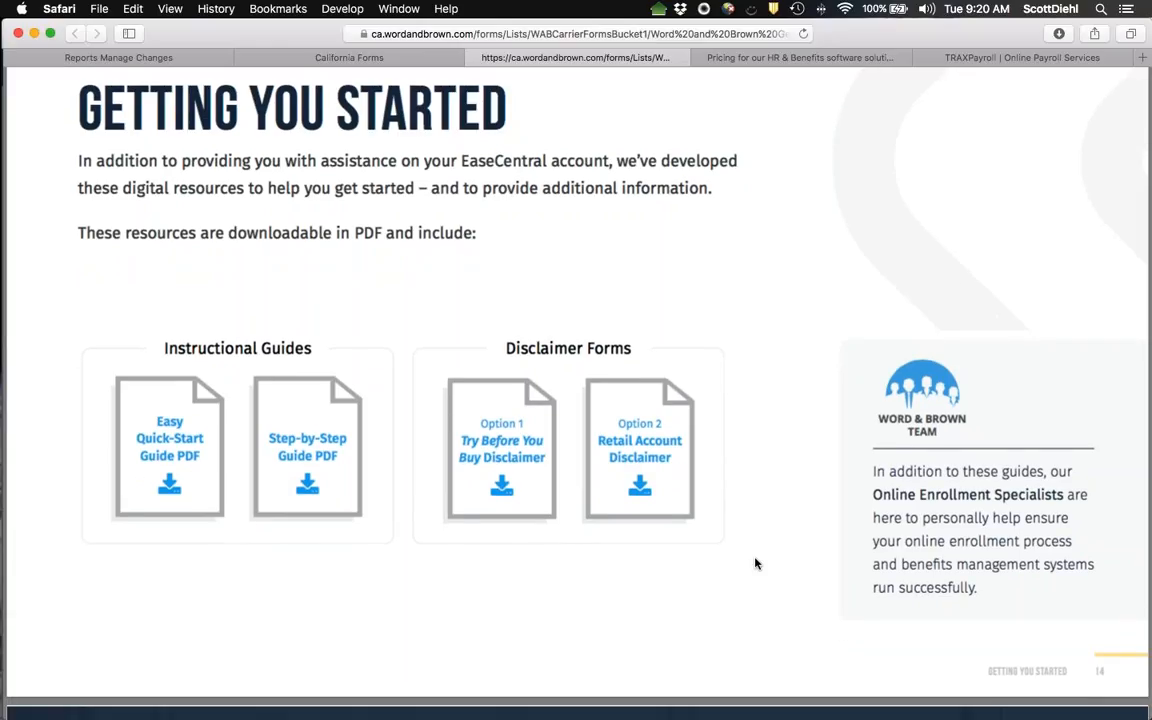